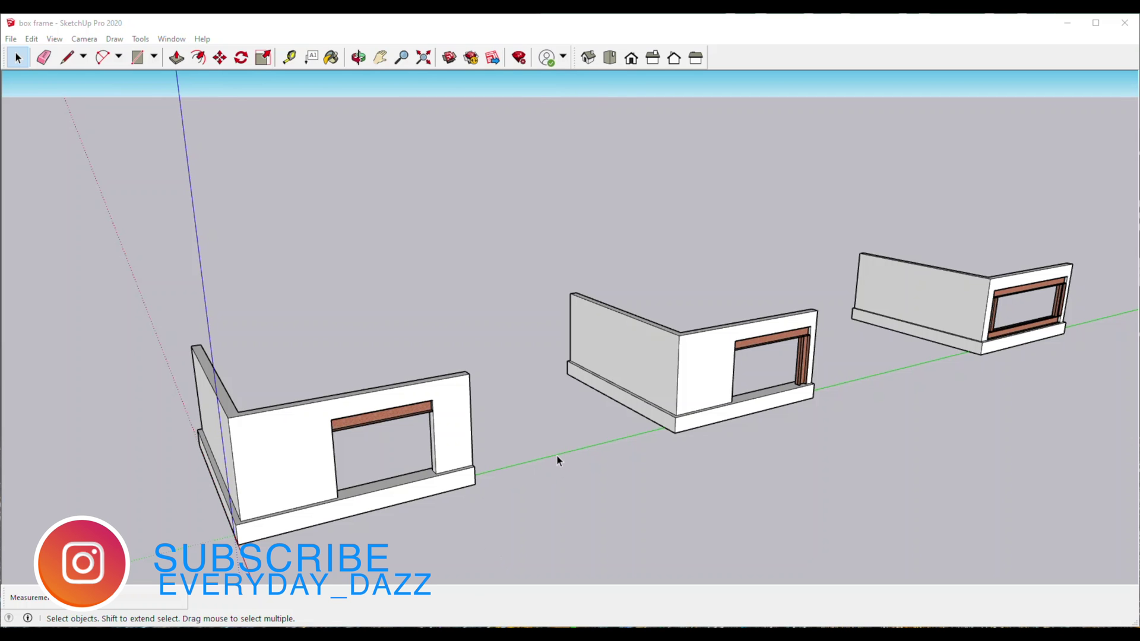
Examine the framing members around the openings in the three wall models.
middle_click_drag(520, 455, 540, 441)
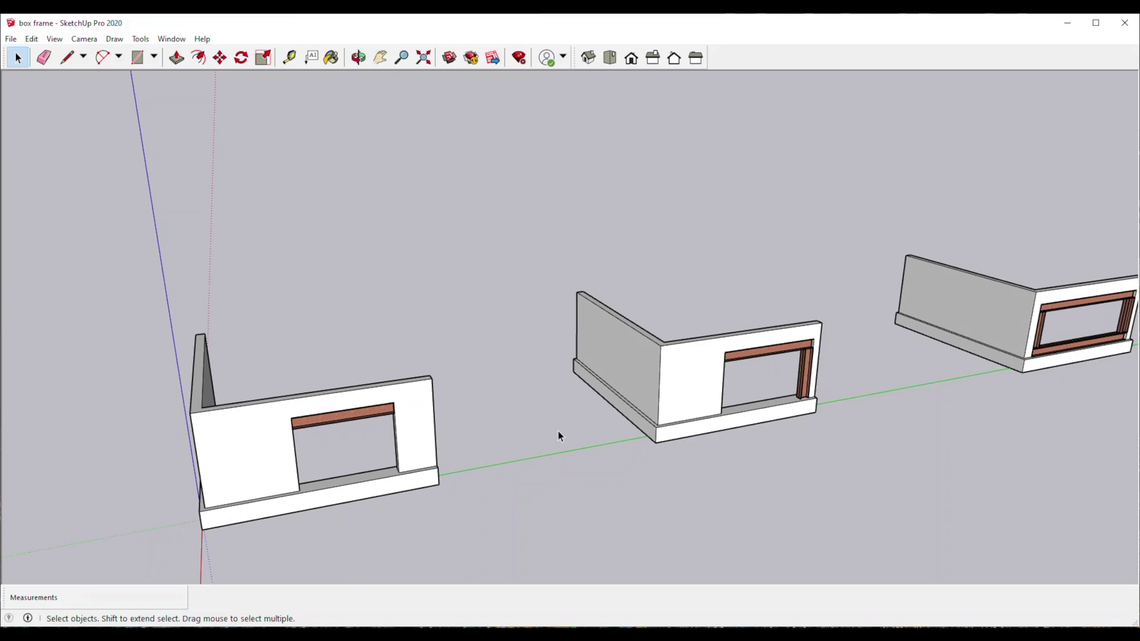
middle_click_drag(443, 453, 462, 422)
scroll(521, 450, "up", 3)
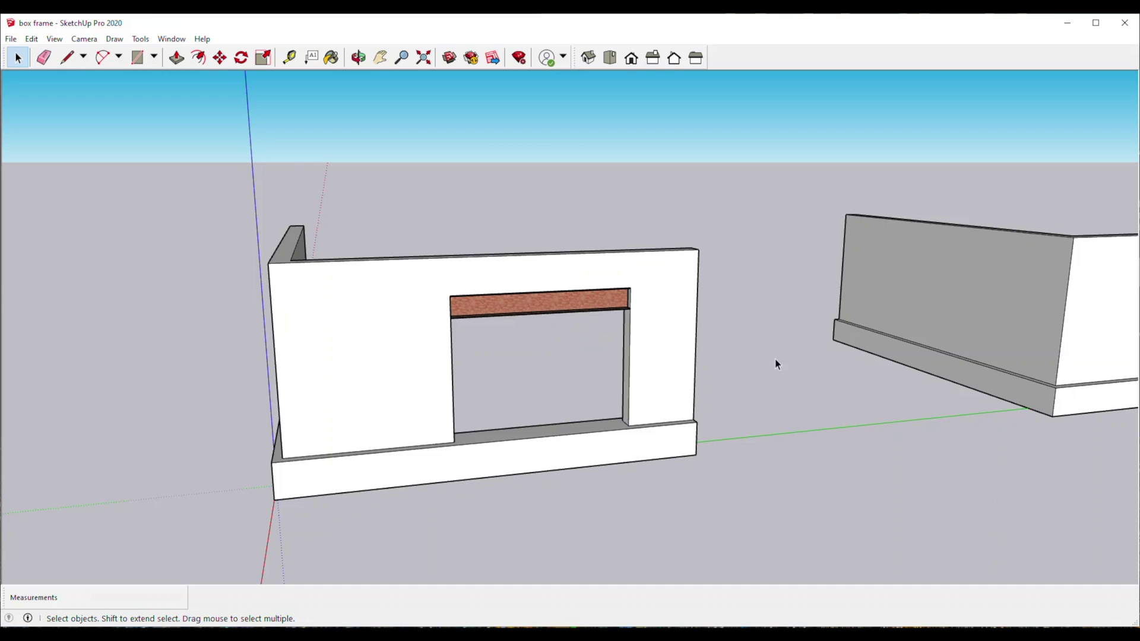
middle_click_drag(813, 360, 441, 372)
middle_click_drag(562, 386, 716, 369)
scroll(718, 363, "up", 3)
scroll(721, 359, "down", 1)
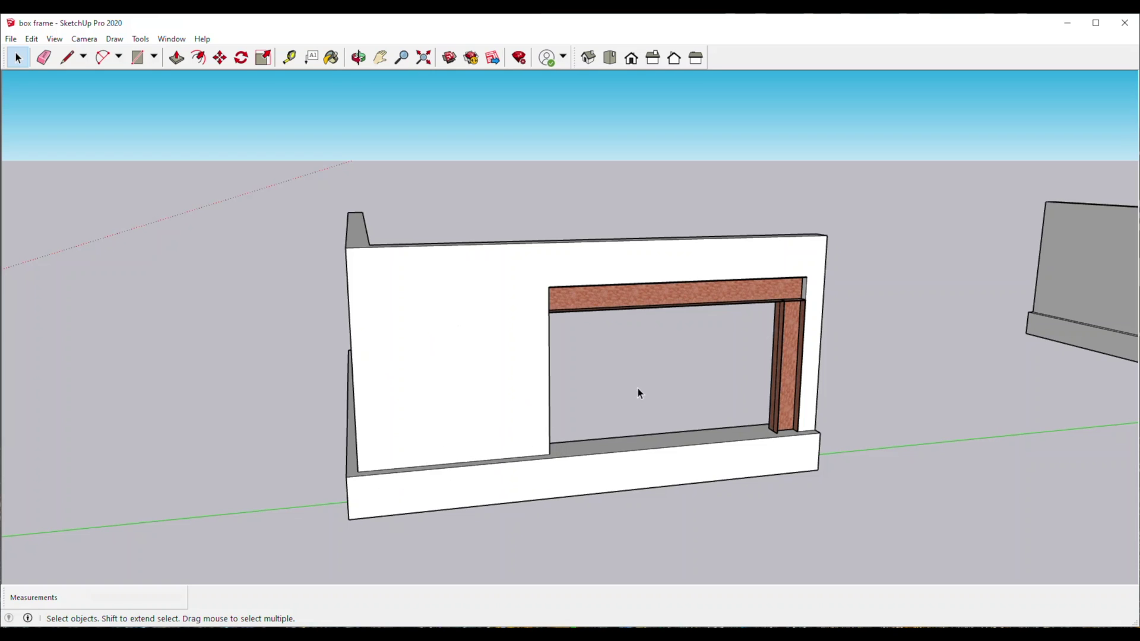
middle_click_drag(922, 374, 530, 369)
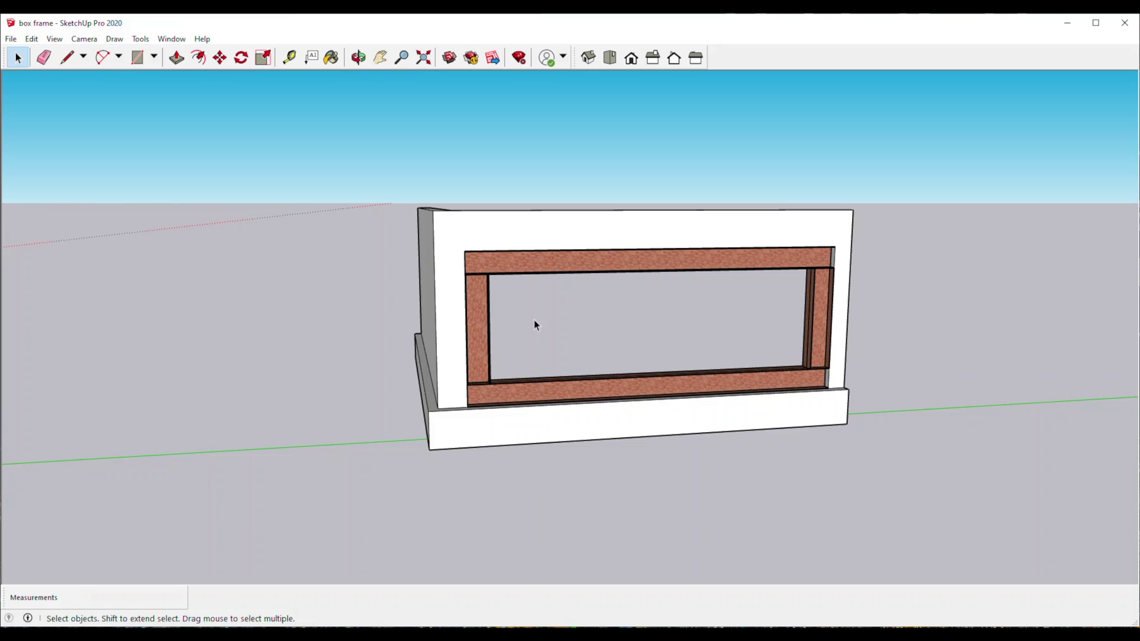
middle_click_drag(593, 269, 631, 331)
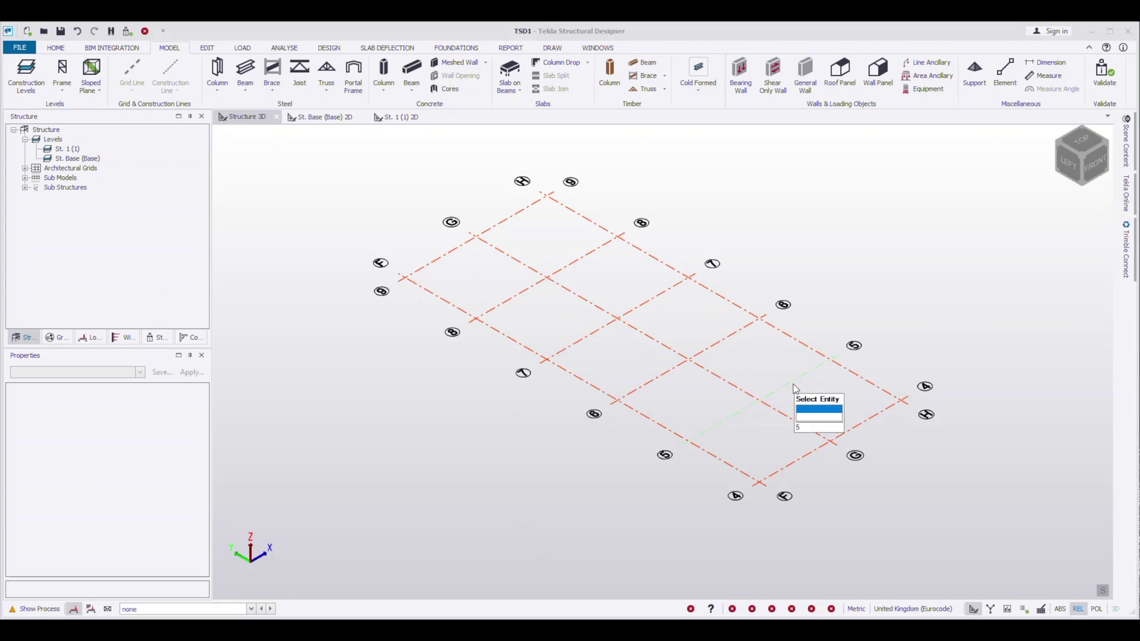
middle_click_drag(733, 382, 686, 399)
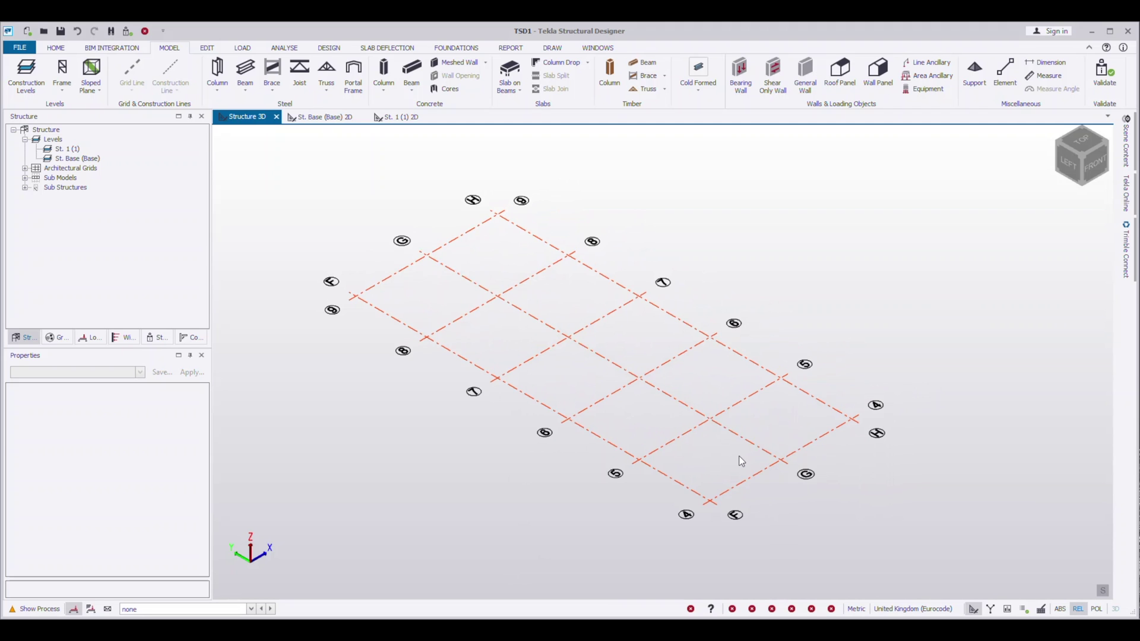
mouse_move(737, 489)
mouse_move(687, 477)
middle_mouse_down()
mouse_move(658, 481)
mouse_move(707, 469)
middle_mouse_up()
mouse_move(708, 469)
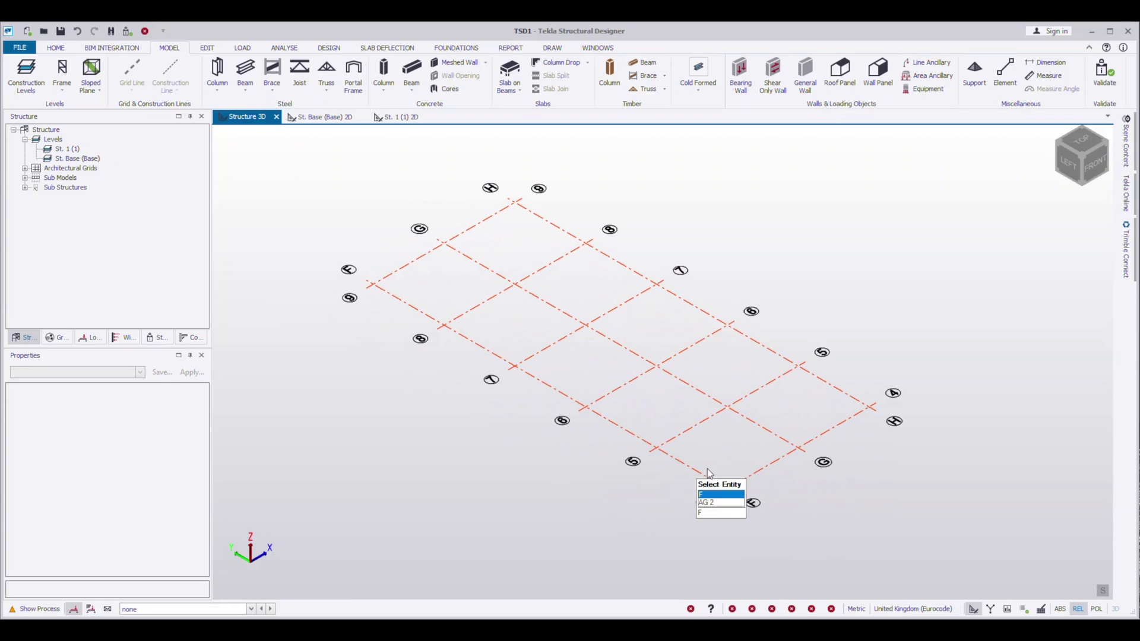
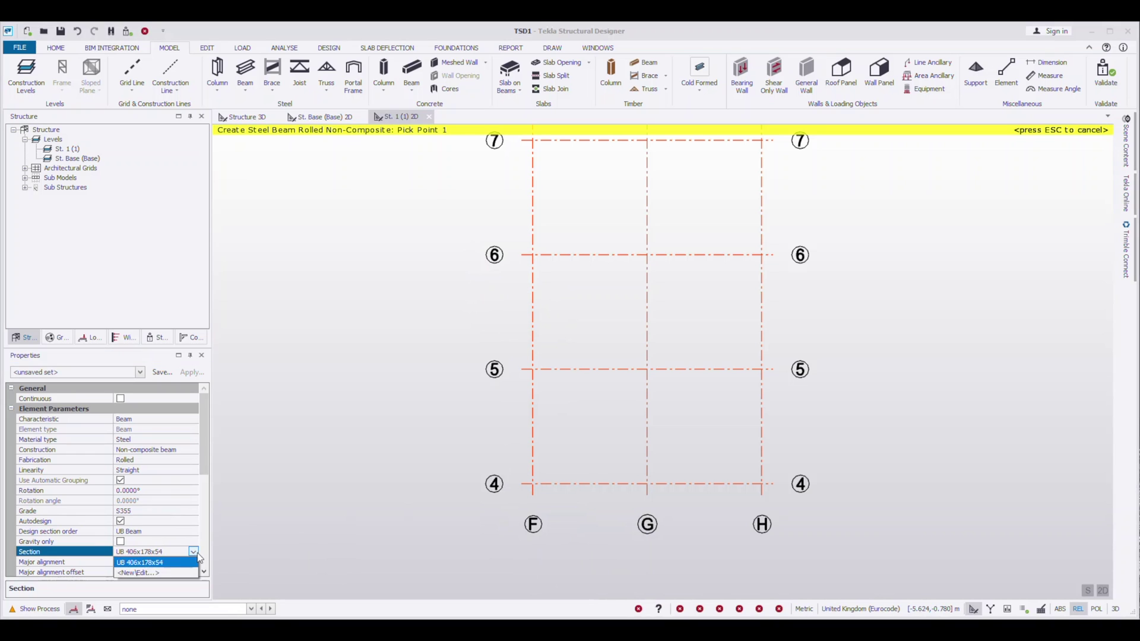
Set the steel beam section to UB 254x102x28 and place beams from grid F to G along gridlines 4 and 5 on level St. 1.
scroll(847, 330, "up", 1)
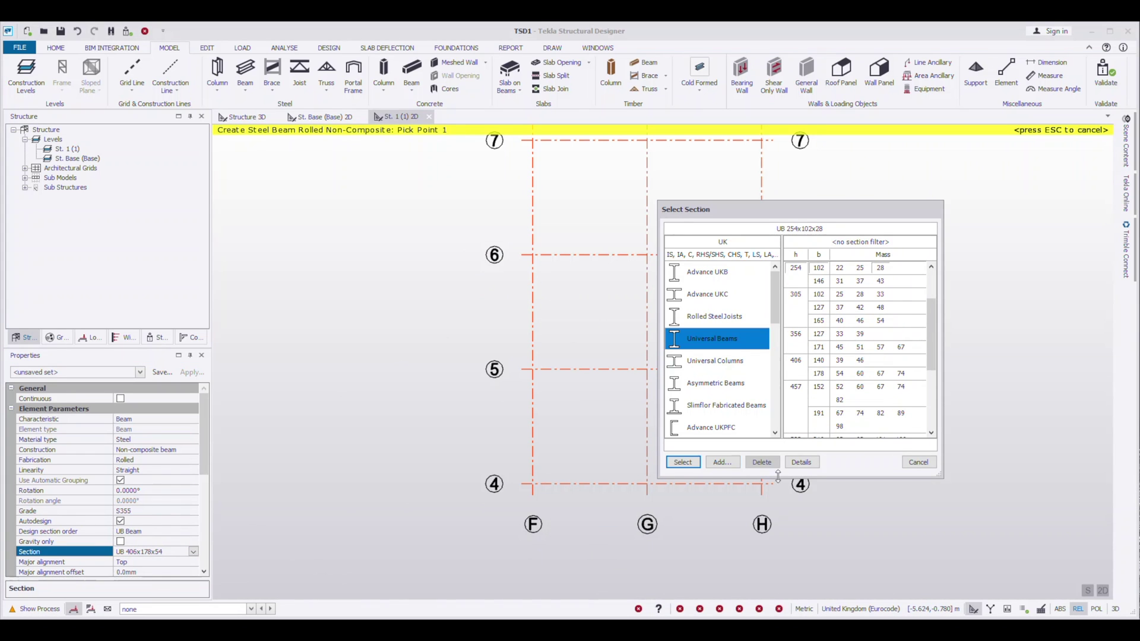
left_click(683, 462)
left_click(533, 484)
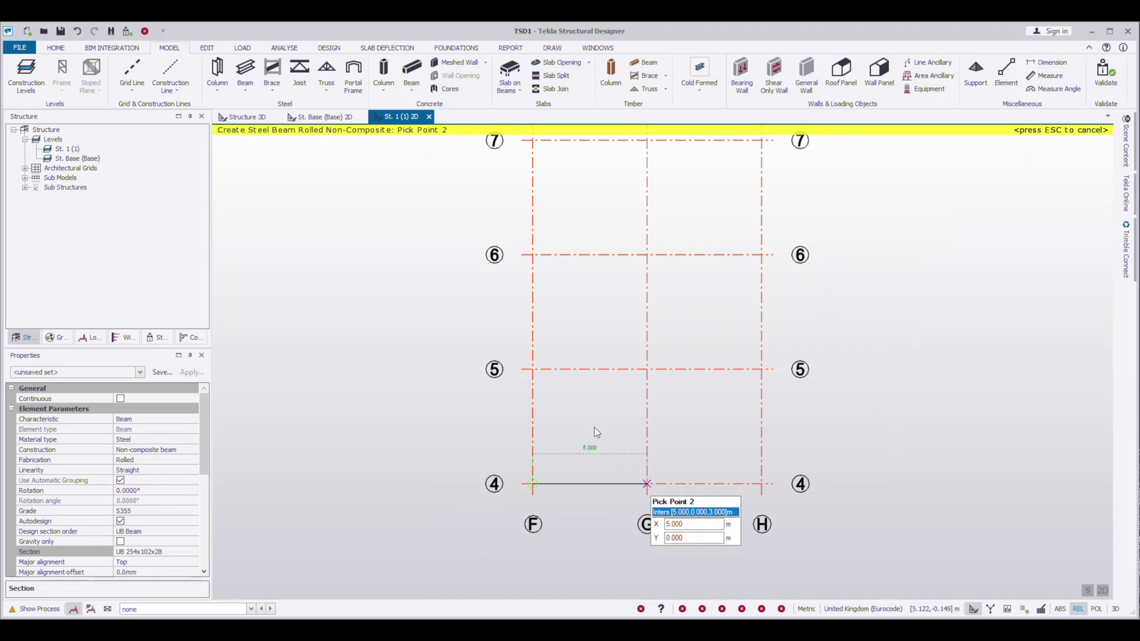
left_click(648, 484)
left_click(533, 369)
left_click(647, 369)
Place matching steel beams from grid F to G along gridlines 6 and 7 on level St. 1.
left_click(553, 263)
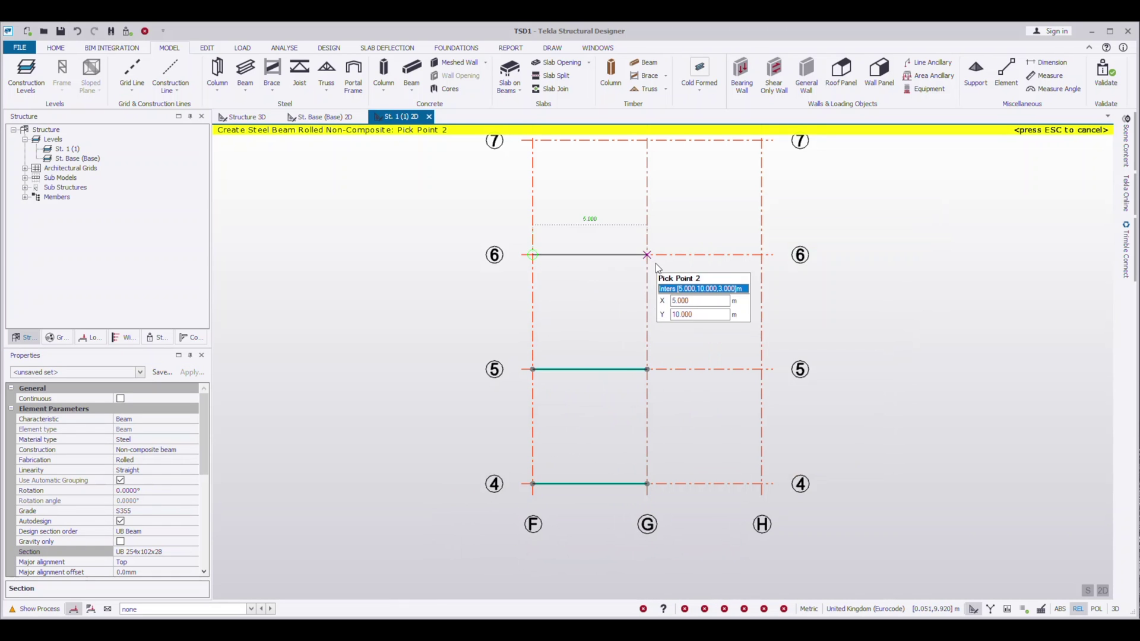
left_click(648, 256)
scroll(617, 204, "up", 1)
middle_click_drag(617, 204, 616, 293)
left_click(530, 220)
left_click(661, 220)
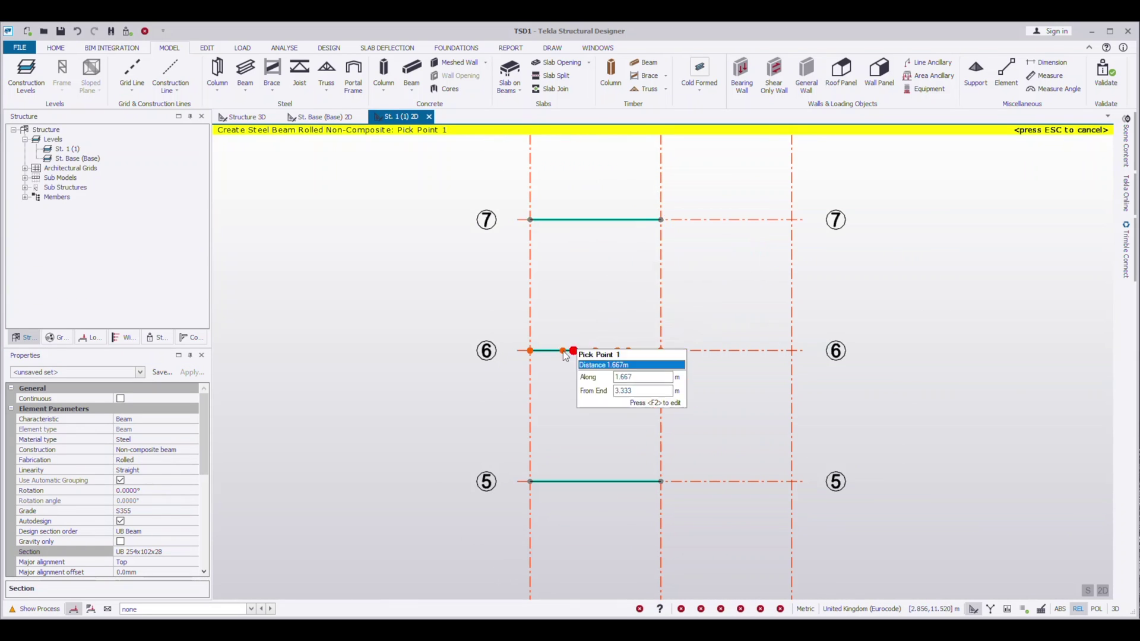
key("Escape")
On the St. Base level, place UB 254x102x28 steel beams from grid F to G along gridlines 6 and 7.
left_click(318, 119)
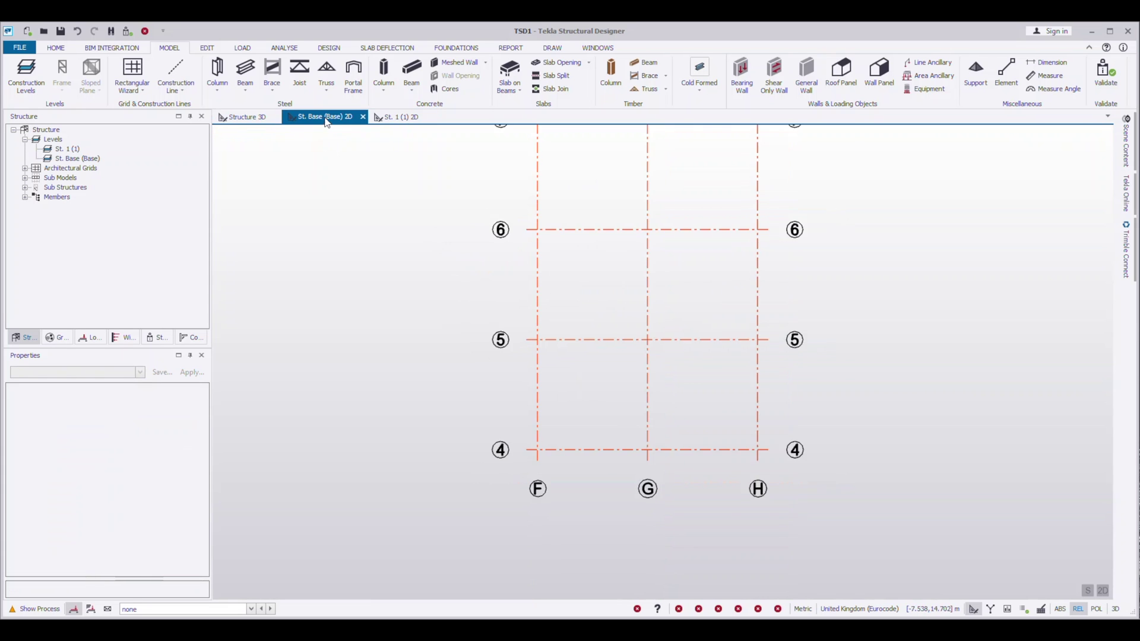
left_click(245, 72)
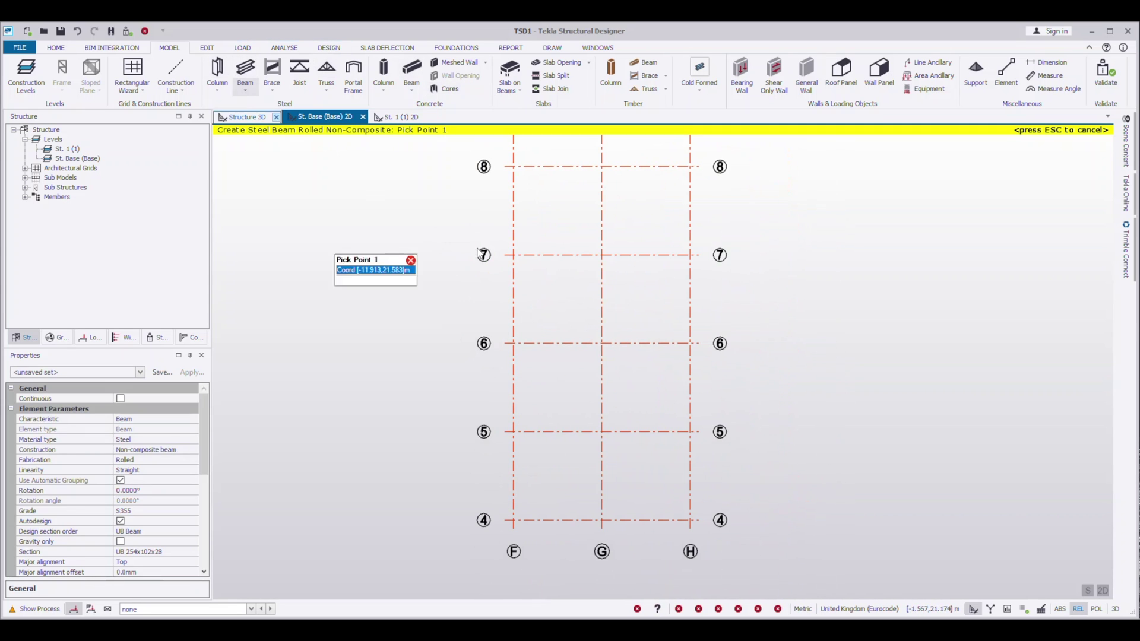
left_click(513, 344)
left_click(601, 343)
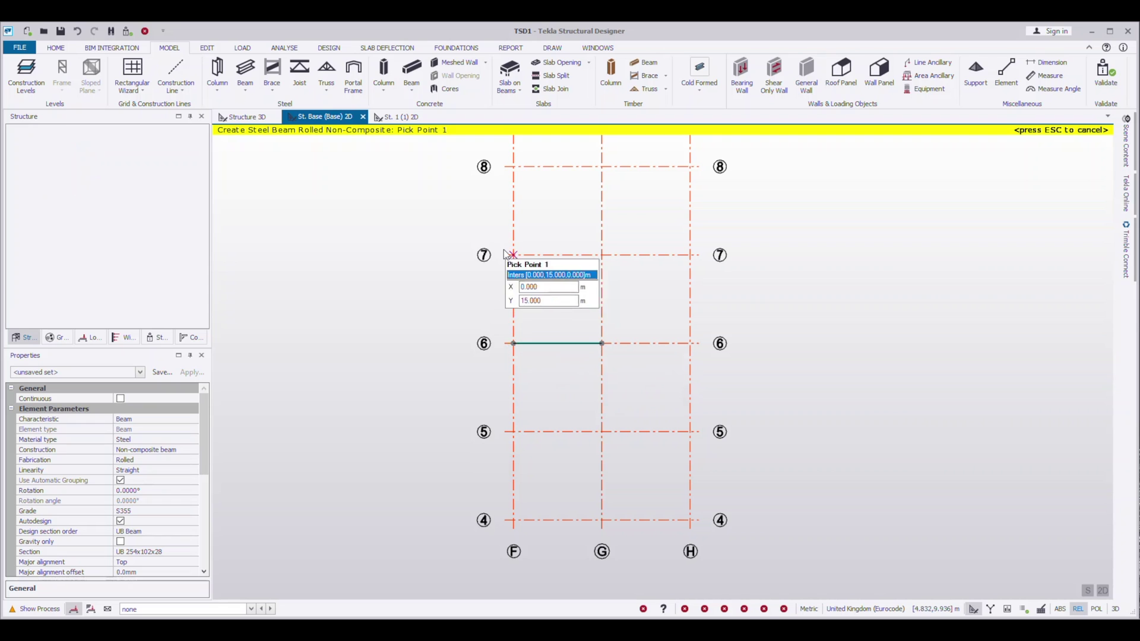
left_click(514, 255)
left_click(602, 254)
key("Escape")
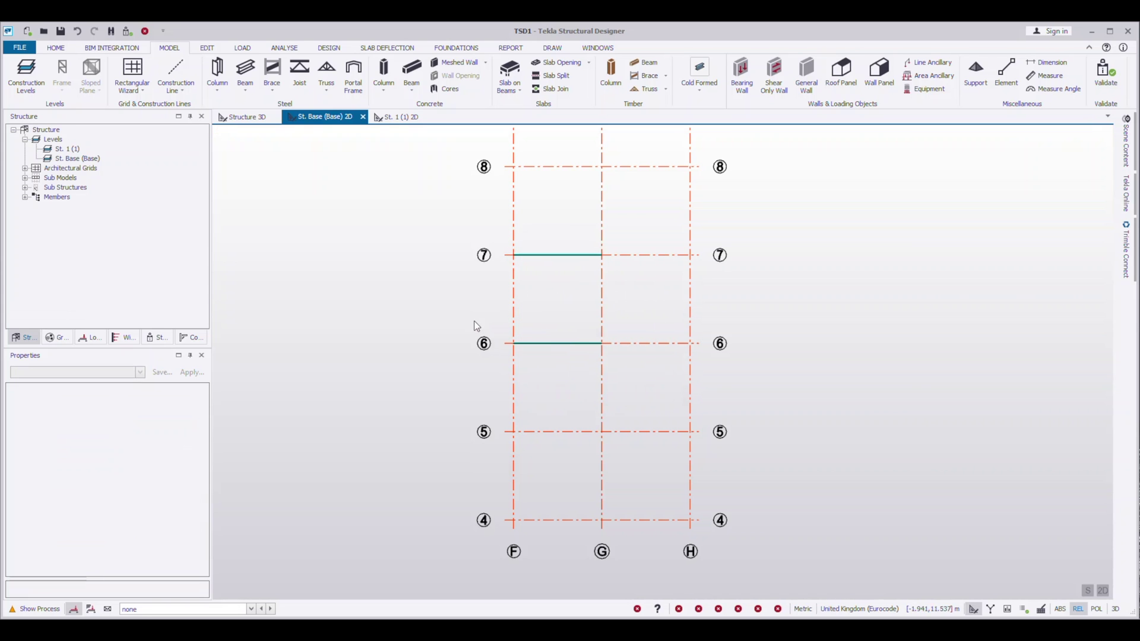
Start a rolled steel column and set its section to UC 203x203x46.
left_click(247, 117)
scroll(371, 153, "up", 3)
left_click(217, 73)
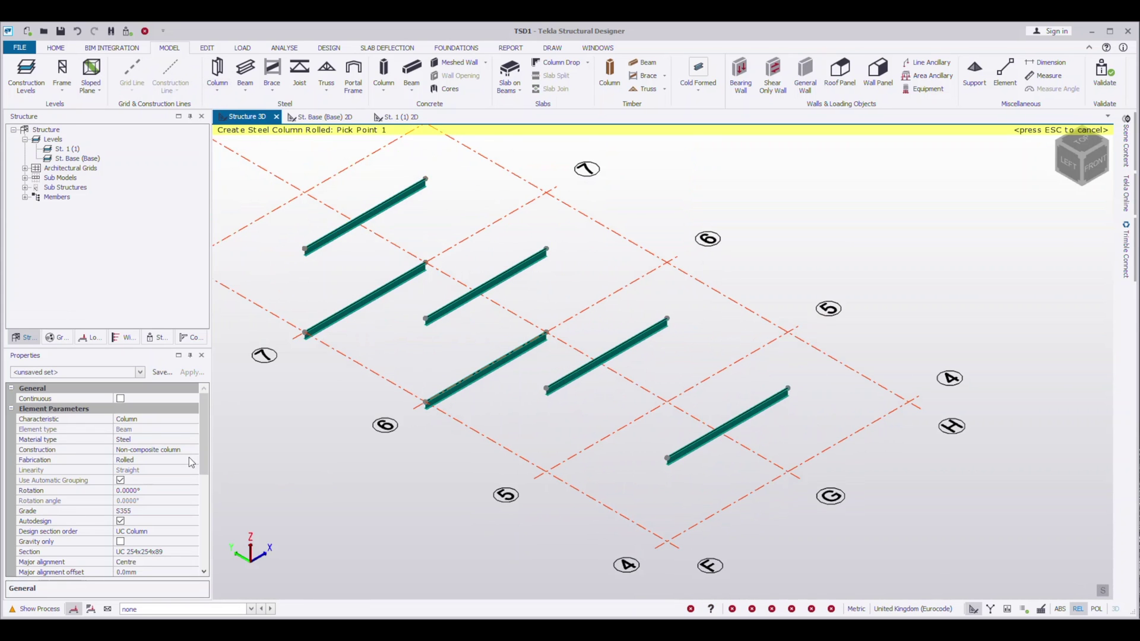
left_click(187, 551)
left_click(154, 576)
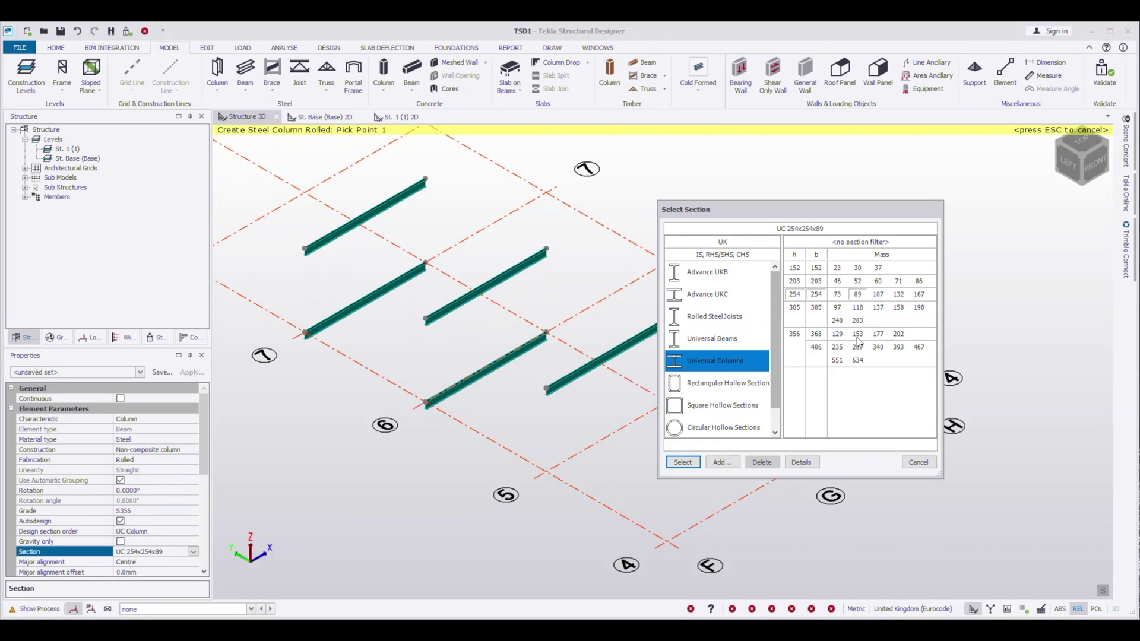
left_click(689, 462)
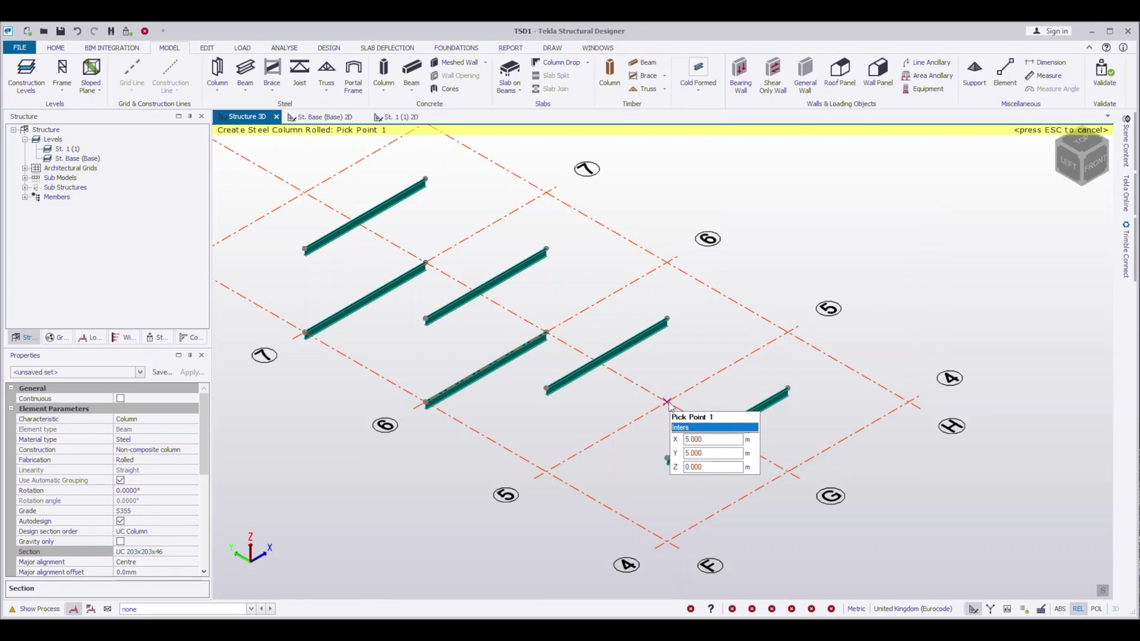
Place columns from St. Base to St. 1 at the intersections of grids F and G with gridlines 5, 6 and 7.
left_click(324, 117)
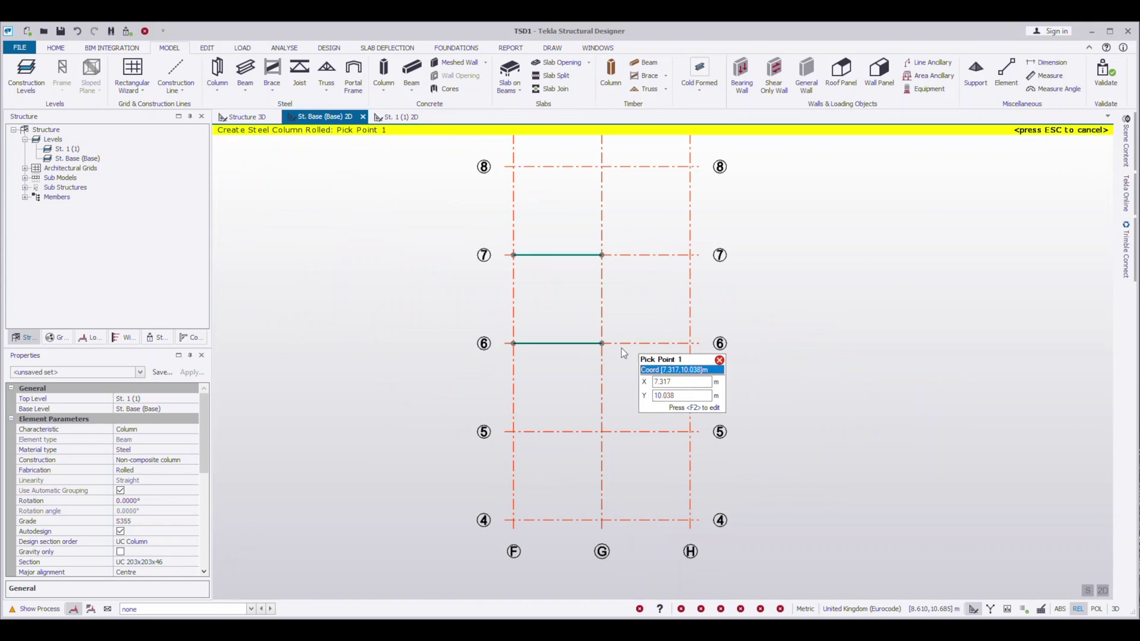
left_click(602, 432)
left_click(514, 431)
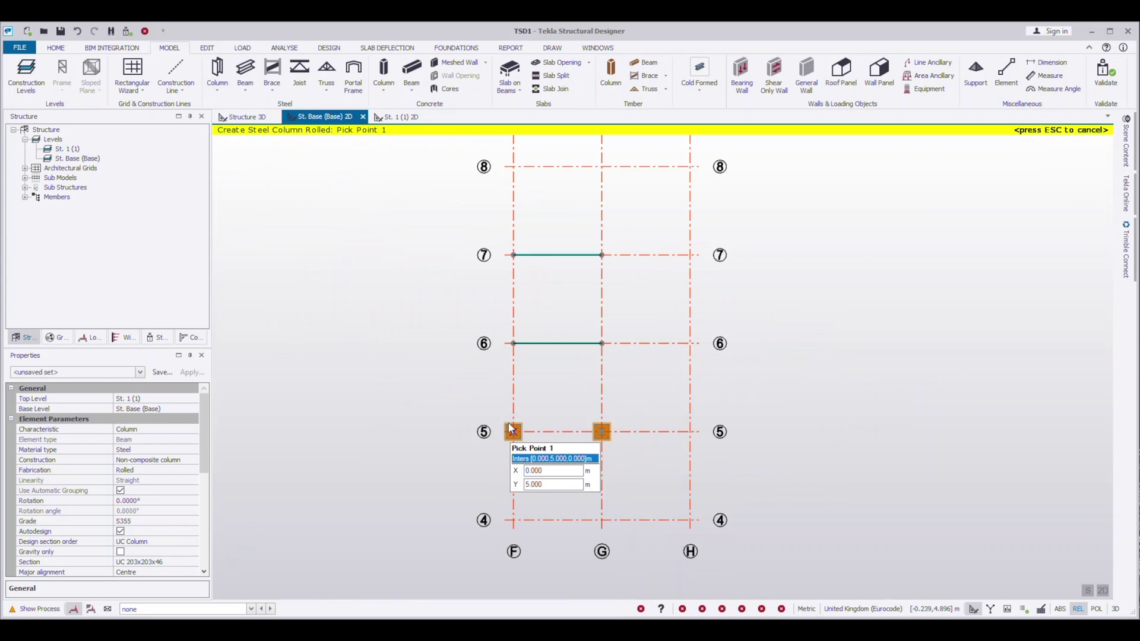
left_click(602, 255)
left_click(514, 255)
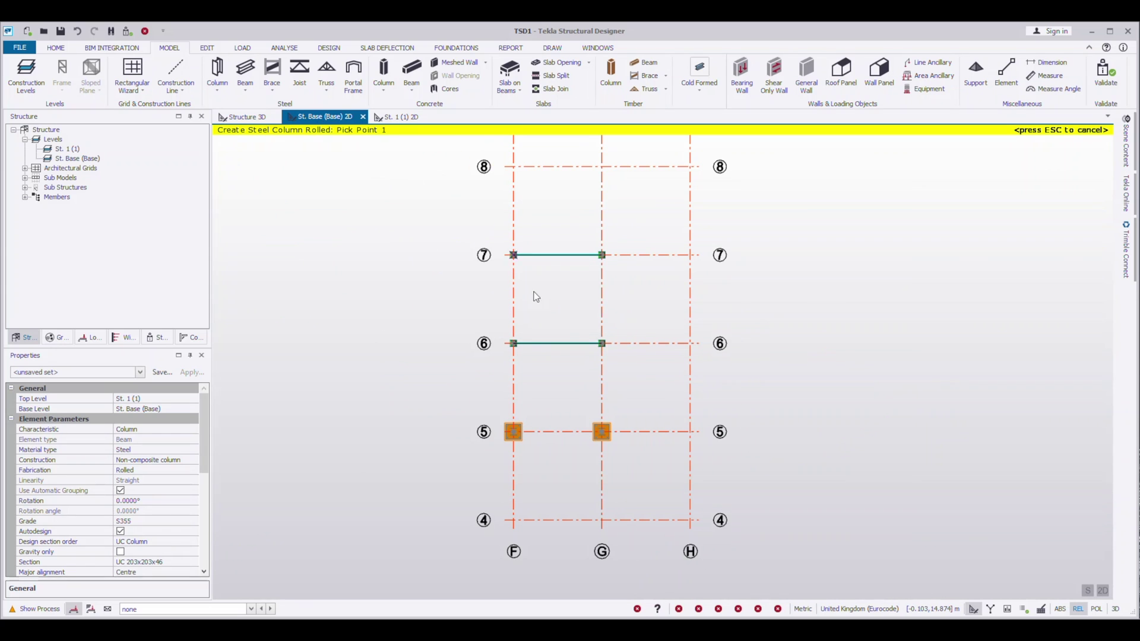
key("Escape")
Delete the base plates under the two columns on gridline 5.
left_click(249, 117)
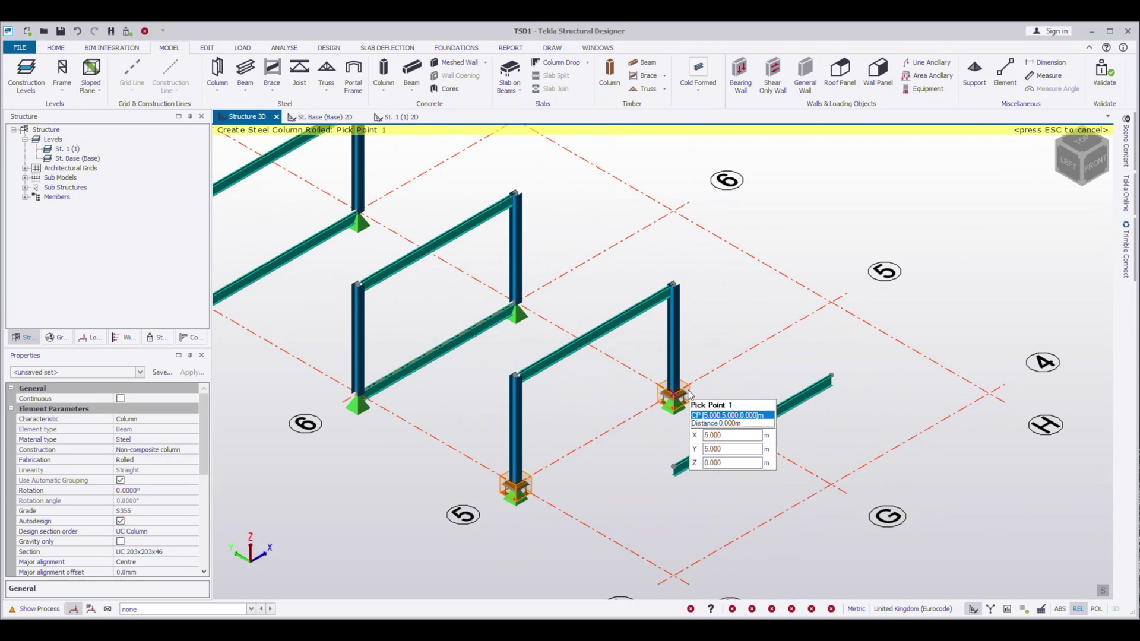
scroll(683, 394, "up", 3)
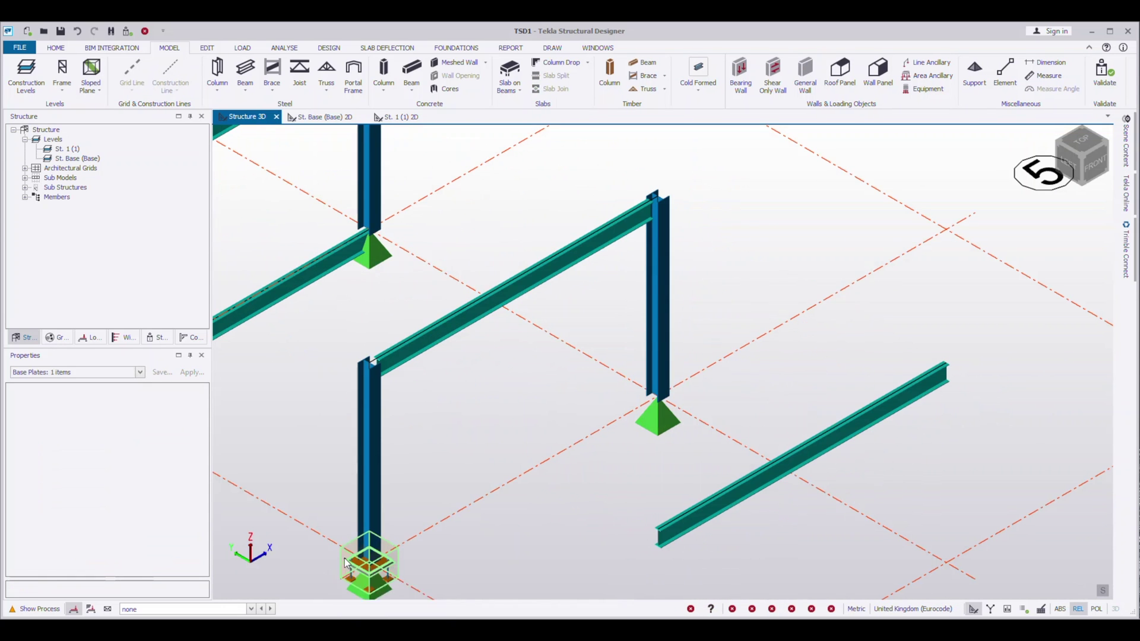
scroll(354, 502, "down", 3)
middle_click_drag(222, 382, 412, 405)
middle_click_drag(560, 492, 526, 441)
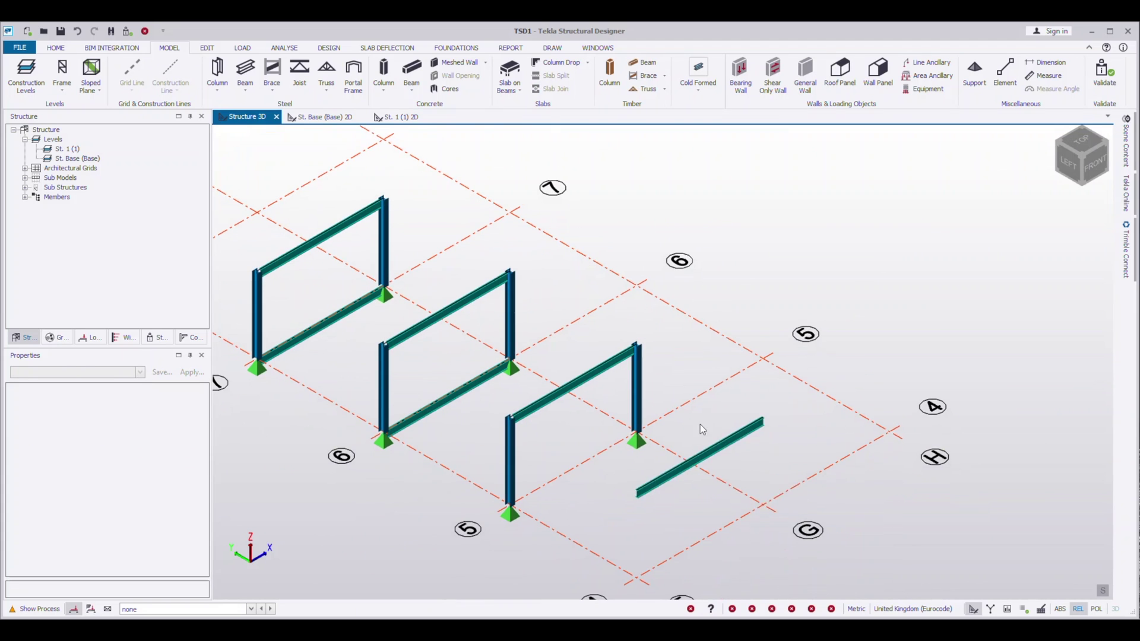
Change the My condition for new supports and place one at each end of the beam on gridline 4.
left_click(731, 439)
left_click(974, 74)
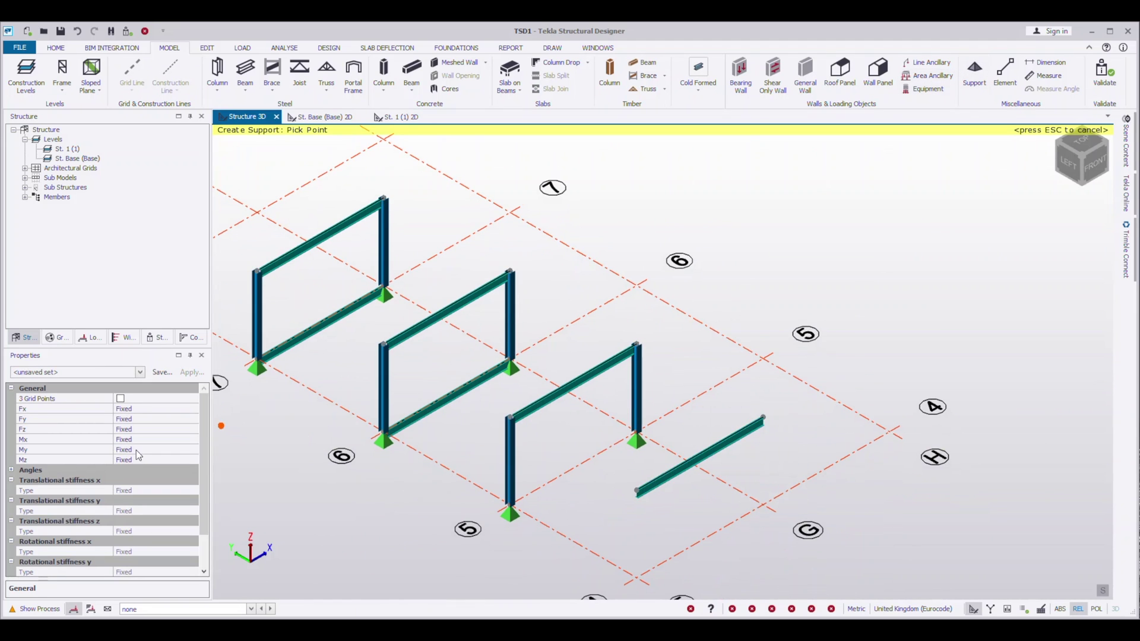
double_click(136, 450)
left_click(638, 493)
left_click(764, 418)
key("Escape")
Set the rotation of the four columns on gridlines 6 and 7 to 90°.
middle_click_drag(453, 425, 560, 444)
left_click(713, 381)
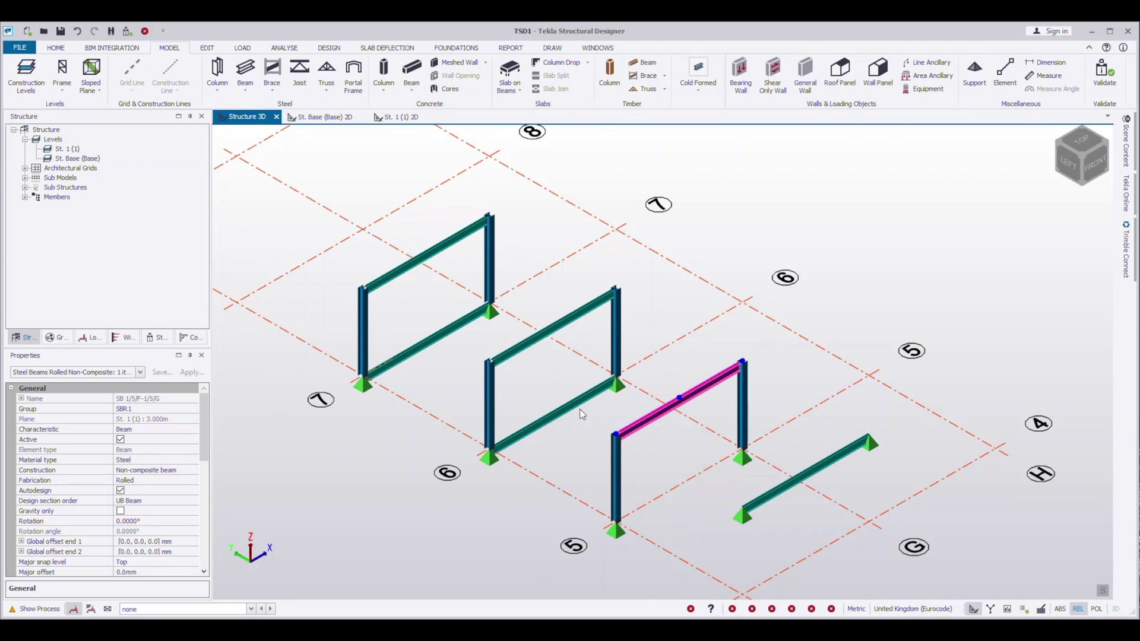
scroll(604, 421, "up", 3)
left_click(500, 348)
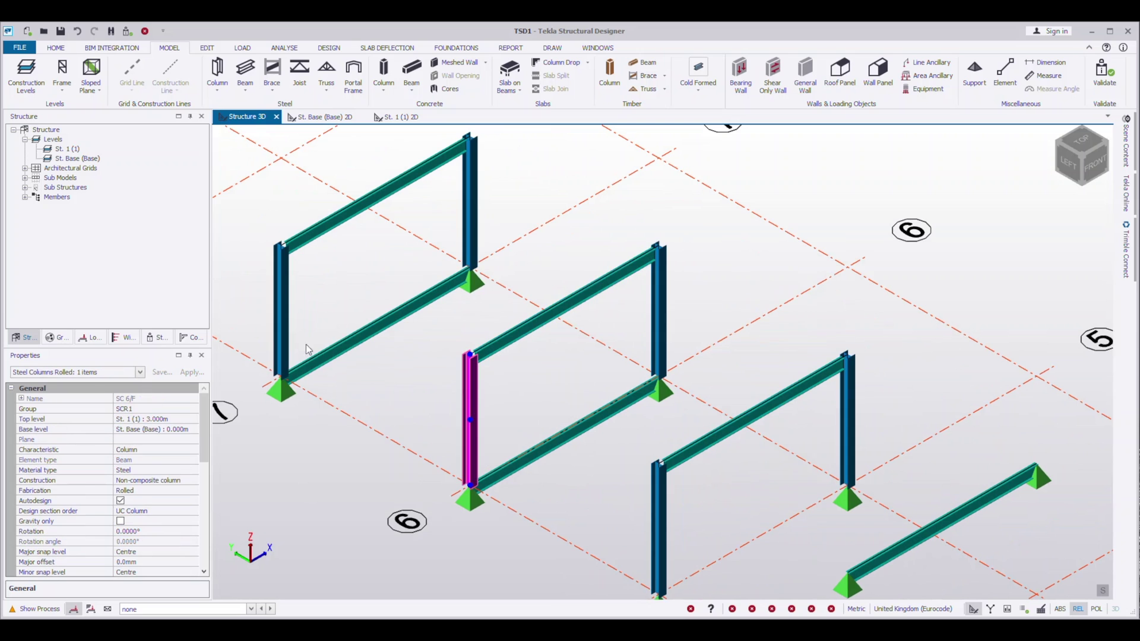
left_click(280, 320)
left_click(471, 202)
left_click(660, 309)
left_click(142, 531)
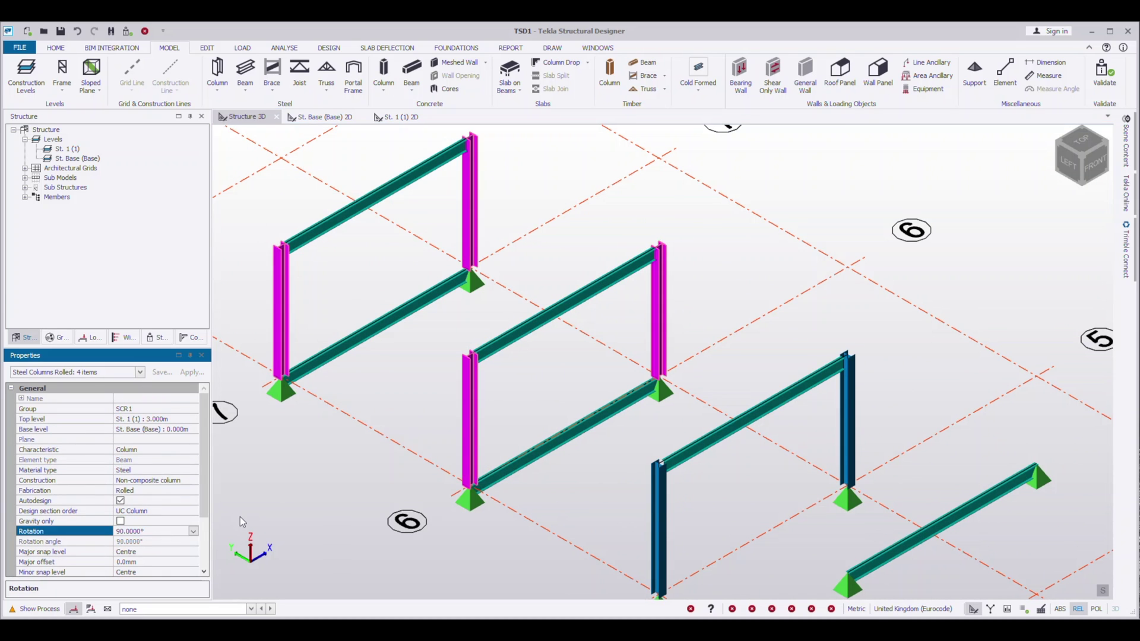
left_click(240, 521)
Edit the Span 1 release settings of the four upper and lower beams on gridlines 6 and 7 together.
left_click(514, 349)
left_click(337, 213)
left_click(383, 331)
left_click(558, 442)
left_click(204, 571)
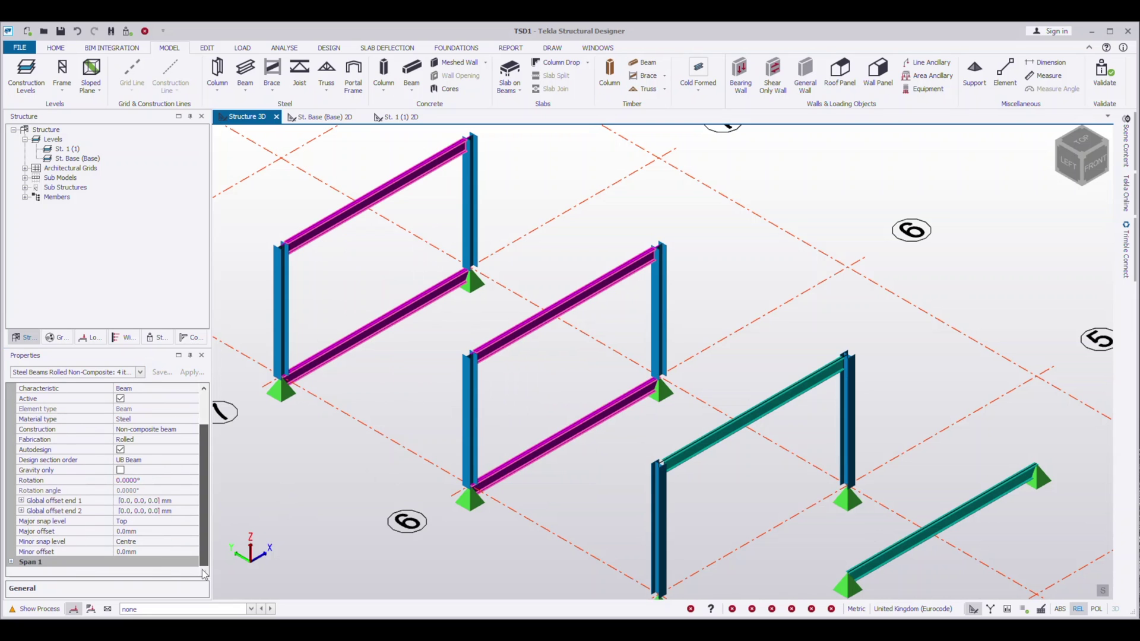
left_click(10, 562)
scroll(59, 523, "down", 6)
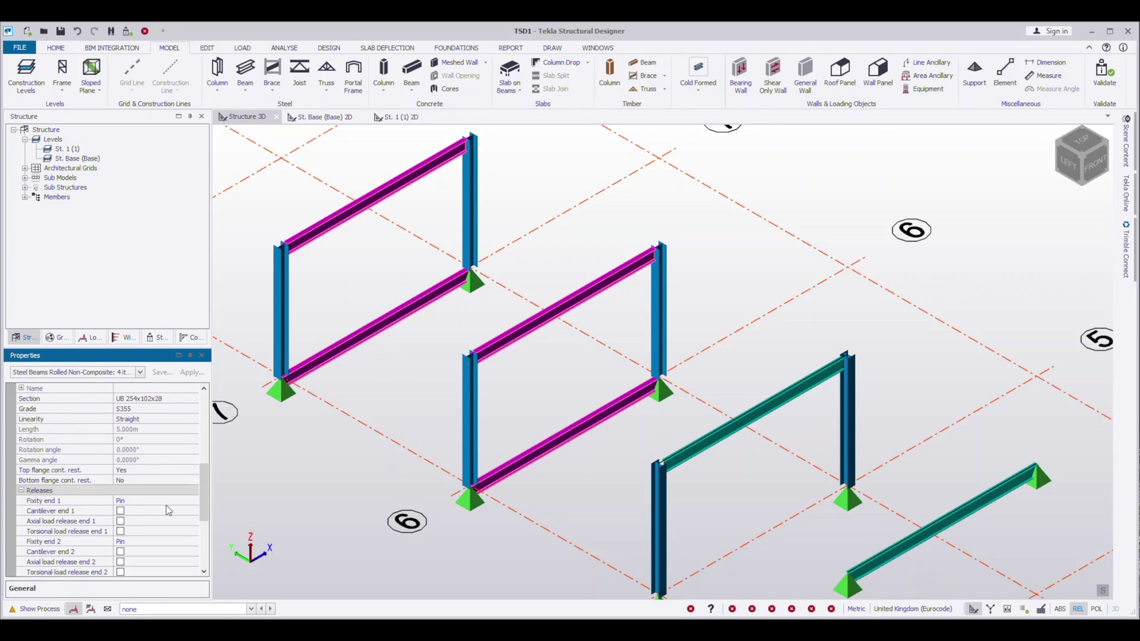
left_click(140, 469)
left_click(128, 532)
left_click(344, 473)
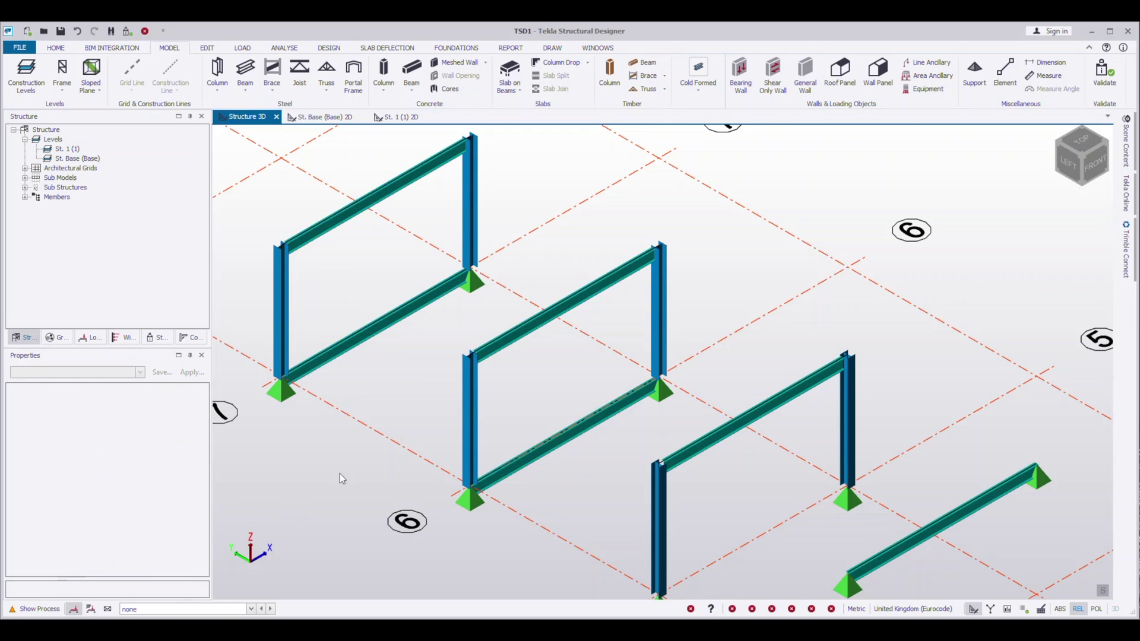
scroll(472, 456, "down", 2)
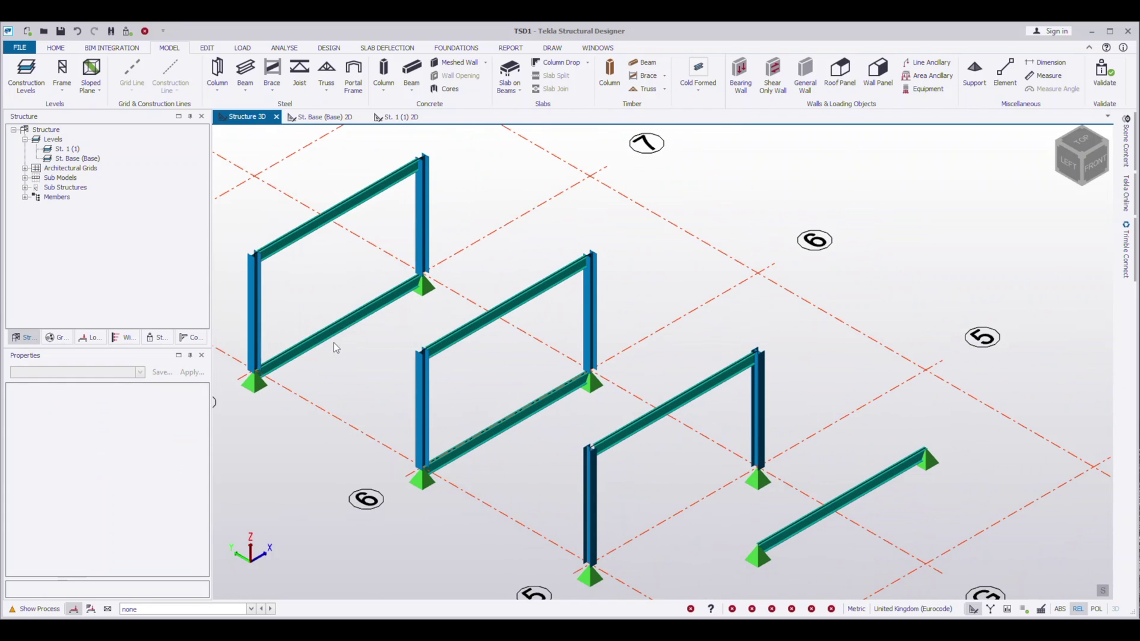
left_click(253, 49)
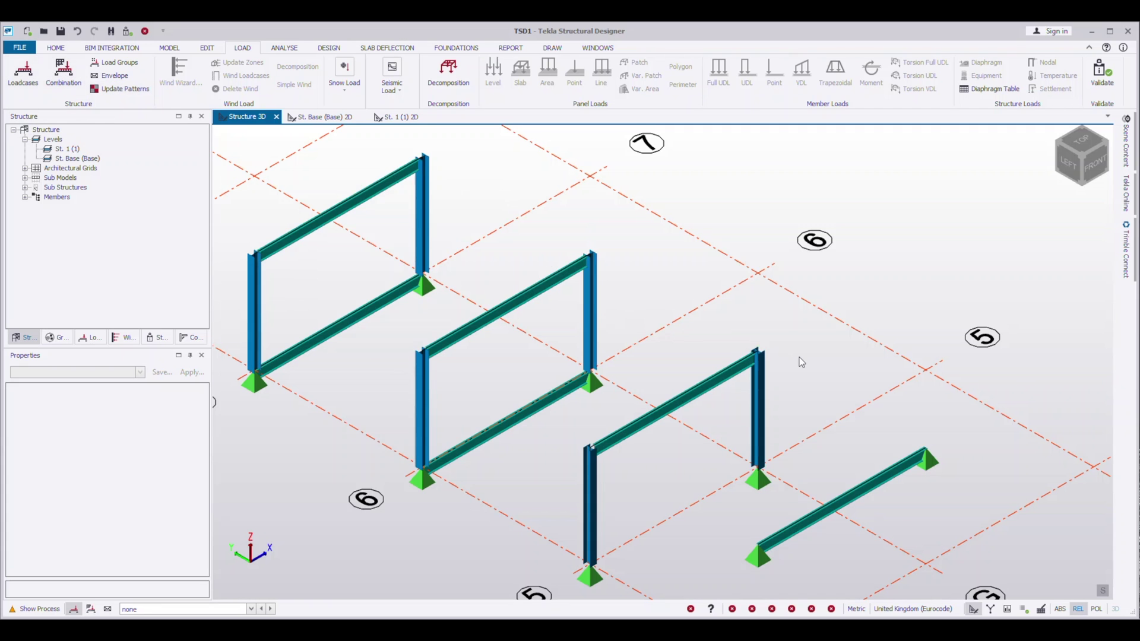
middle_click_drag(802, 362, 756, 311)
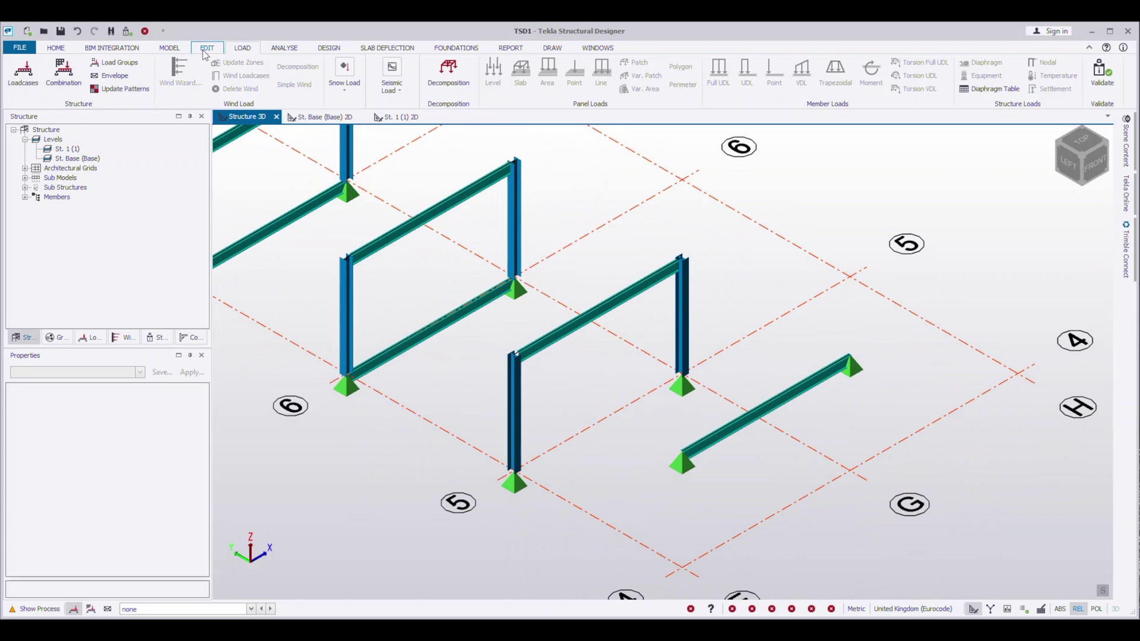
Generate the load combinations automatically with the Combination Generator's default settings and accept them.
left_click(23, 74)
key("Escape")
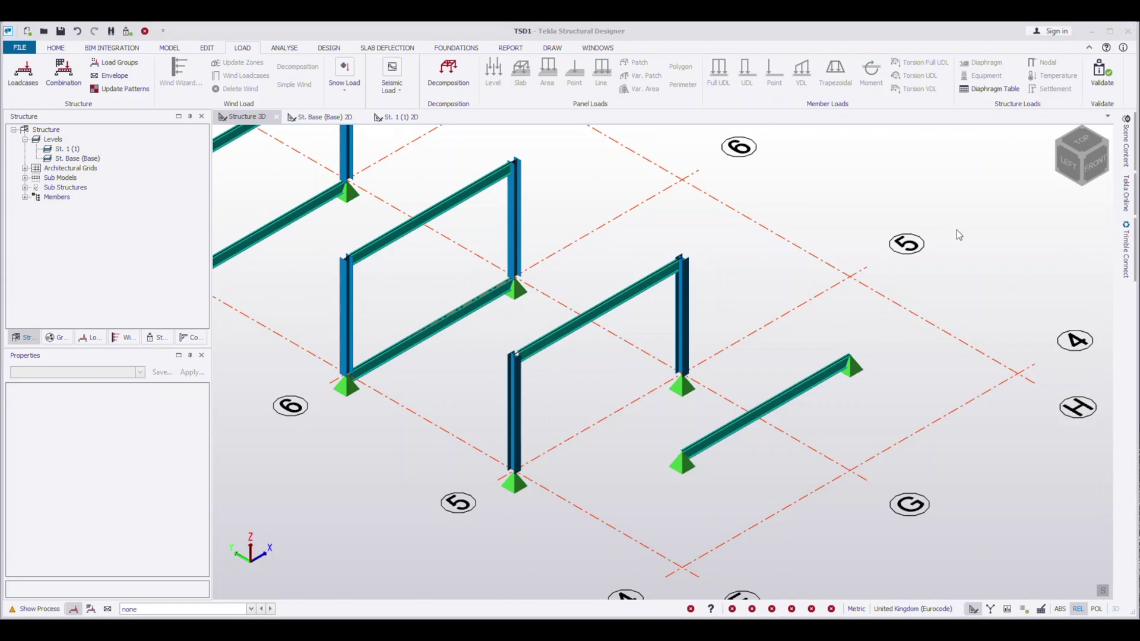
left_click(59, 74)
left_click(1069, 489)
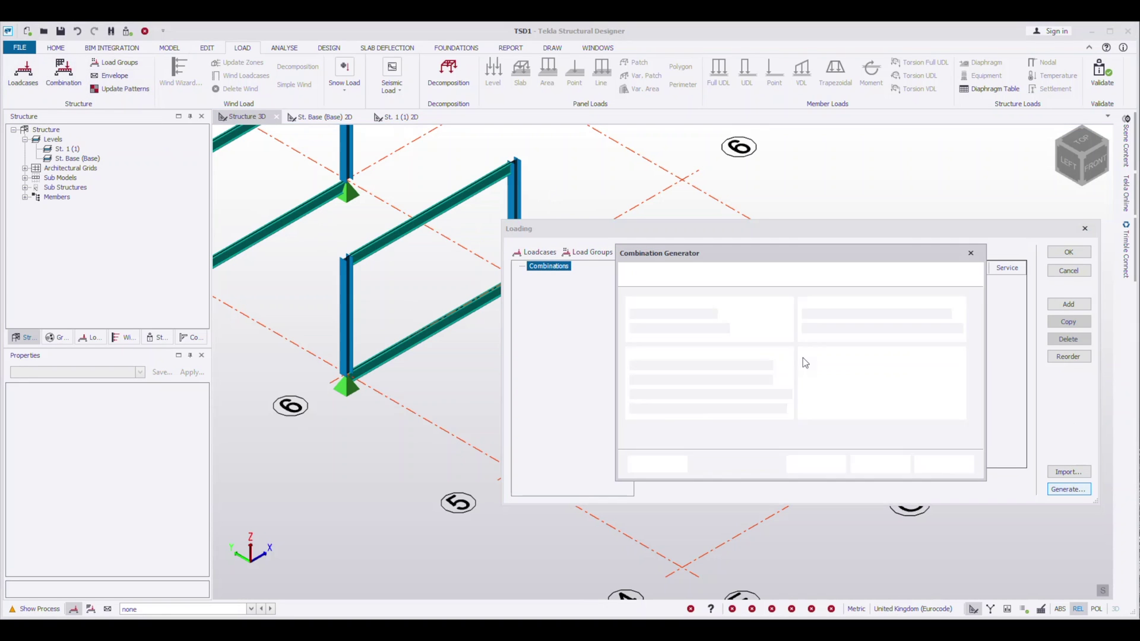
left_click(880, 464)
left_click(879, 464)
left_click(880, 464)
left_click(1072, 253)
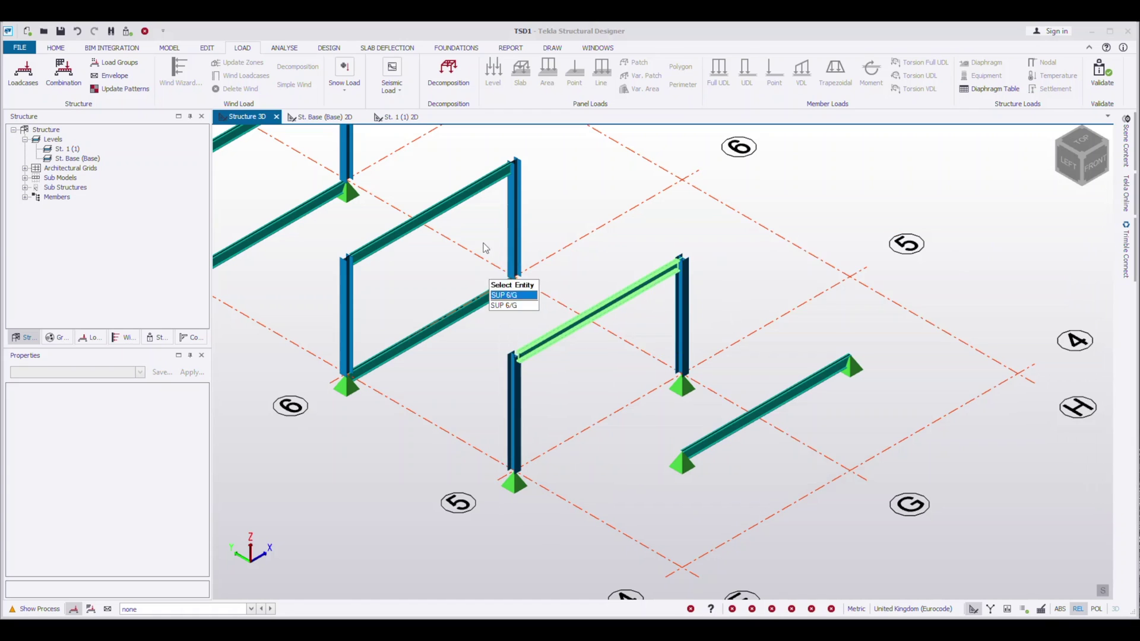
Apply a 30 kN/m Full UDL member load in the 3 Dead loadcase to the beam on gridline 4.
left_click(271, 609)
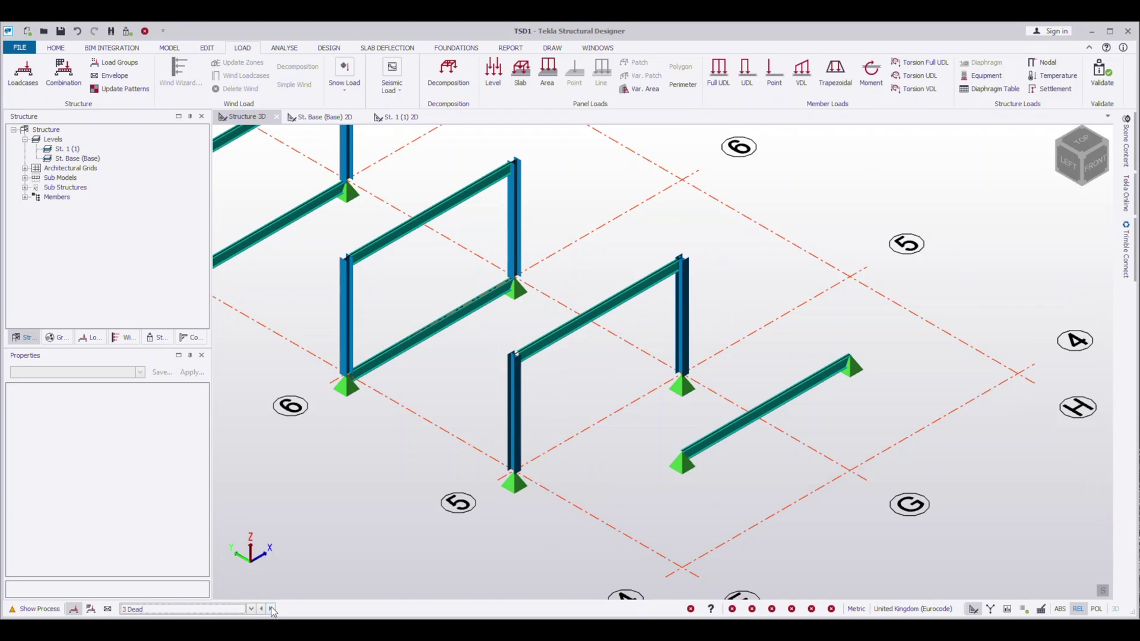
left_click(718, 73)
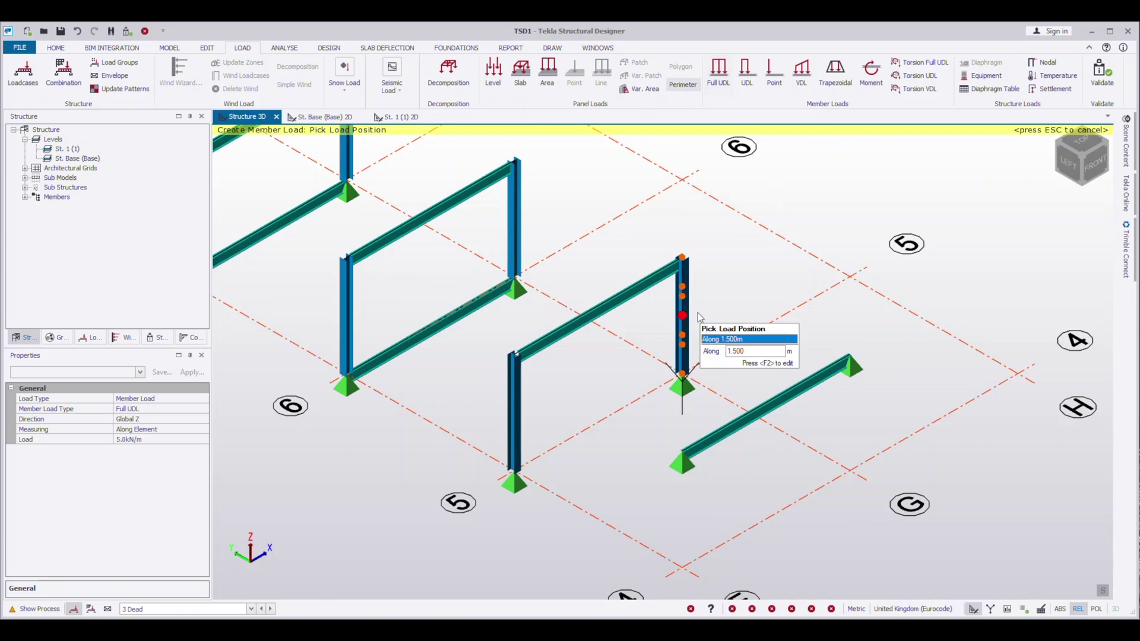
left_click(149, 440)
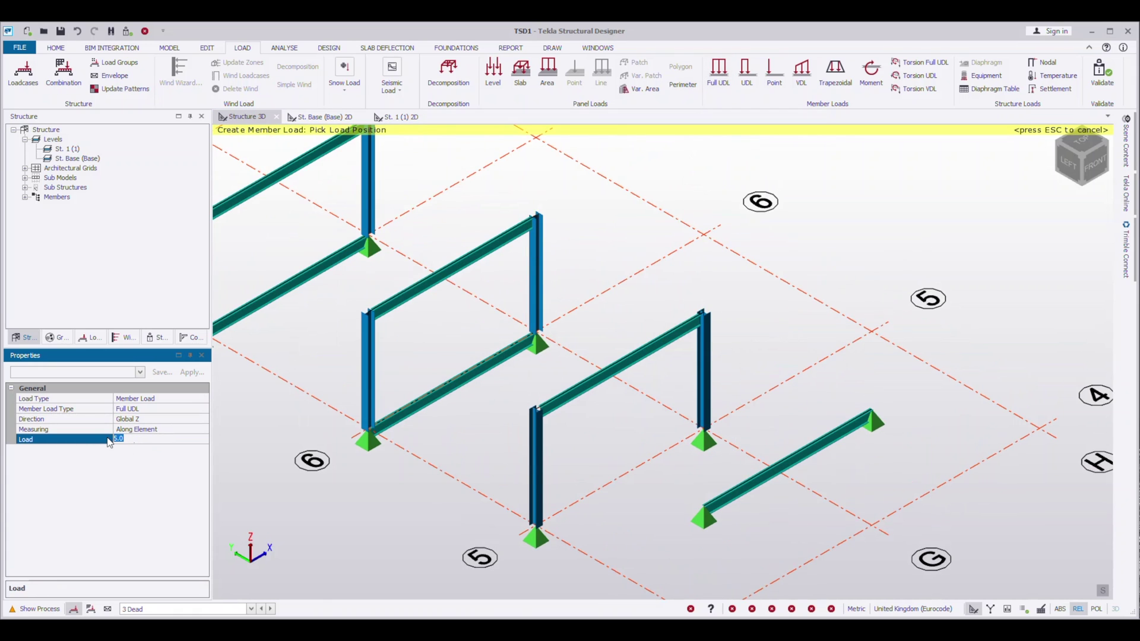
type("30")
key("Return")
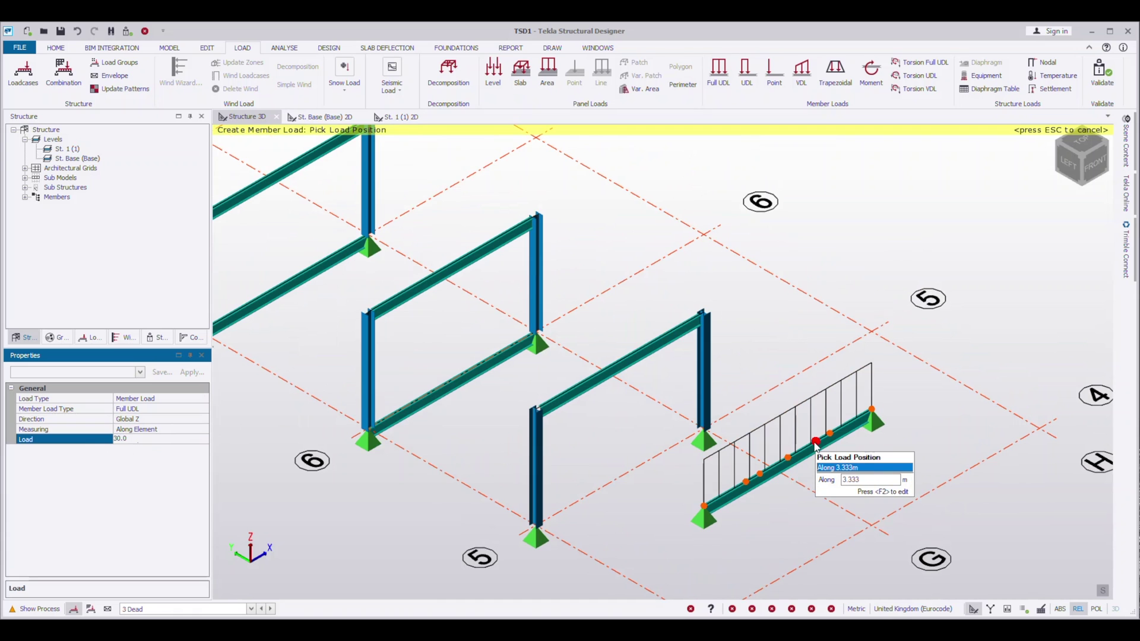
left_click(817, 444)
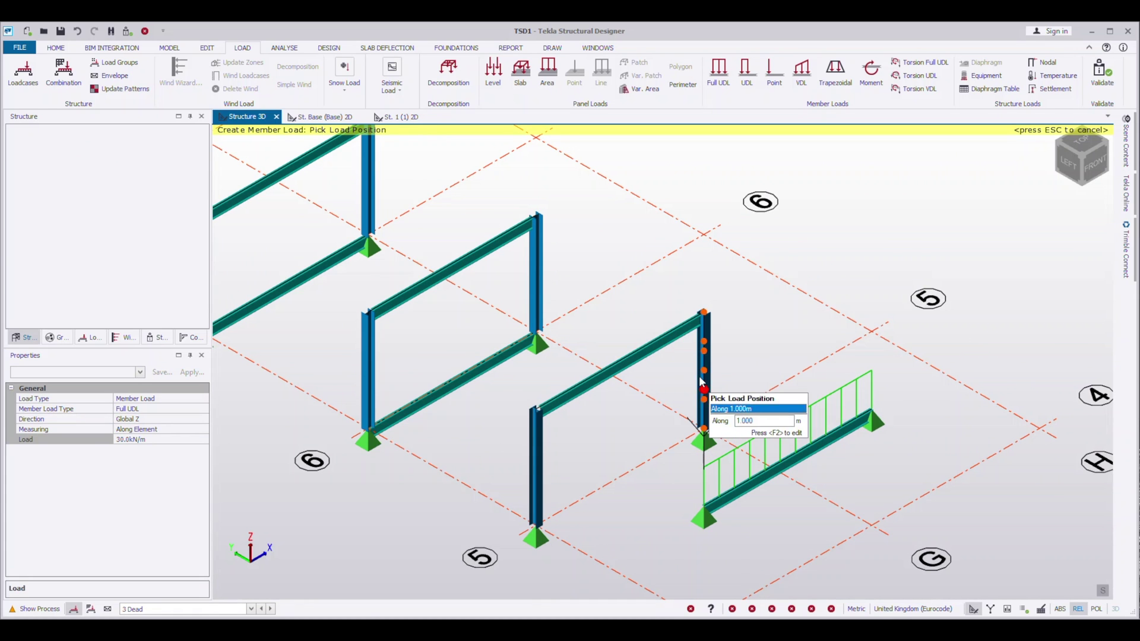
Apply the 30 kN/m Full UDL to the upper beams on gridlines 5, 6 and 7 as well.
left_click(653, 350)
left_click(488, 254)
middle_click_drag(243, 157, 395, 234)
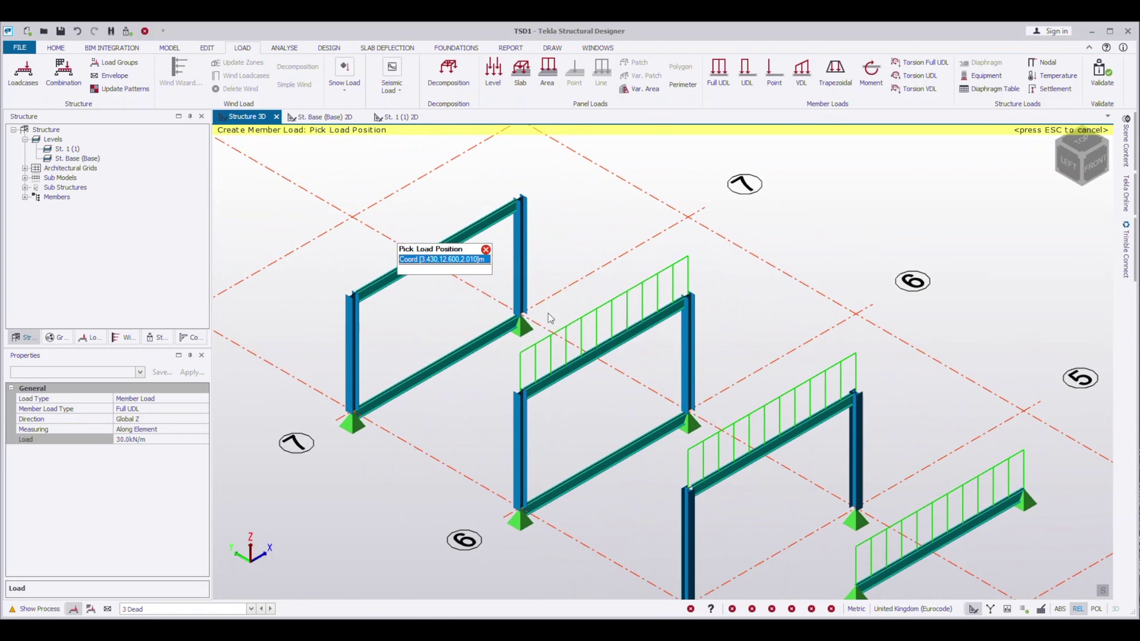
left_click(467, 231)
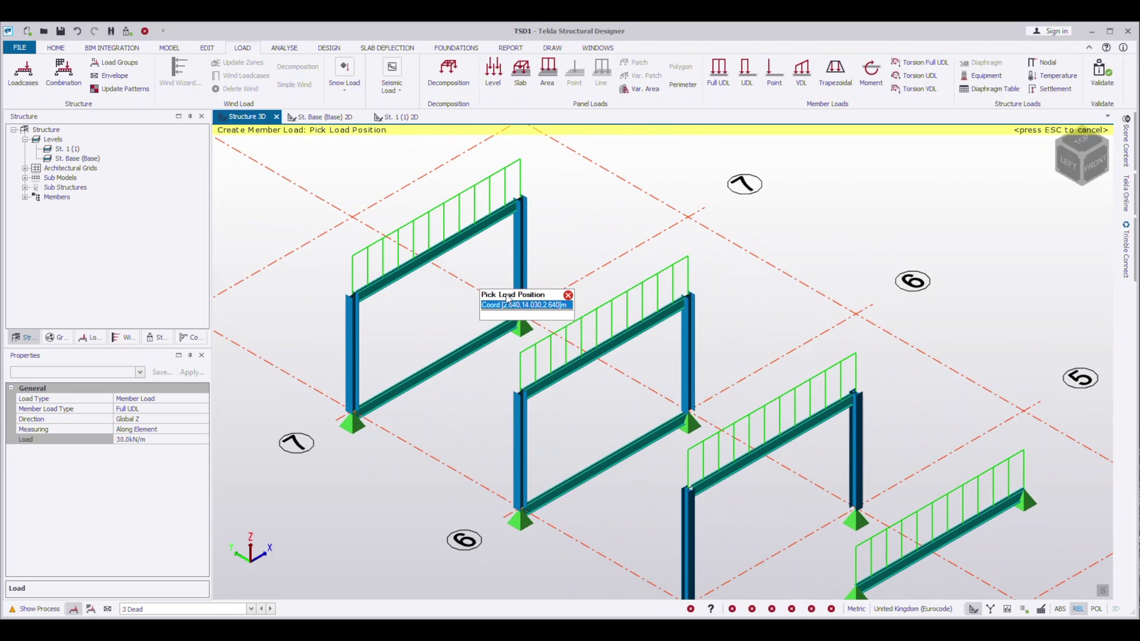
left_click(730, 466)
middle_click_drag(640, 472, 649, 412)
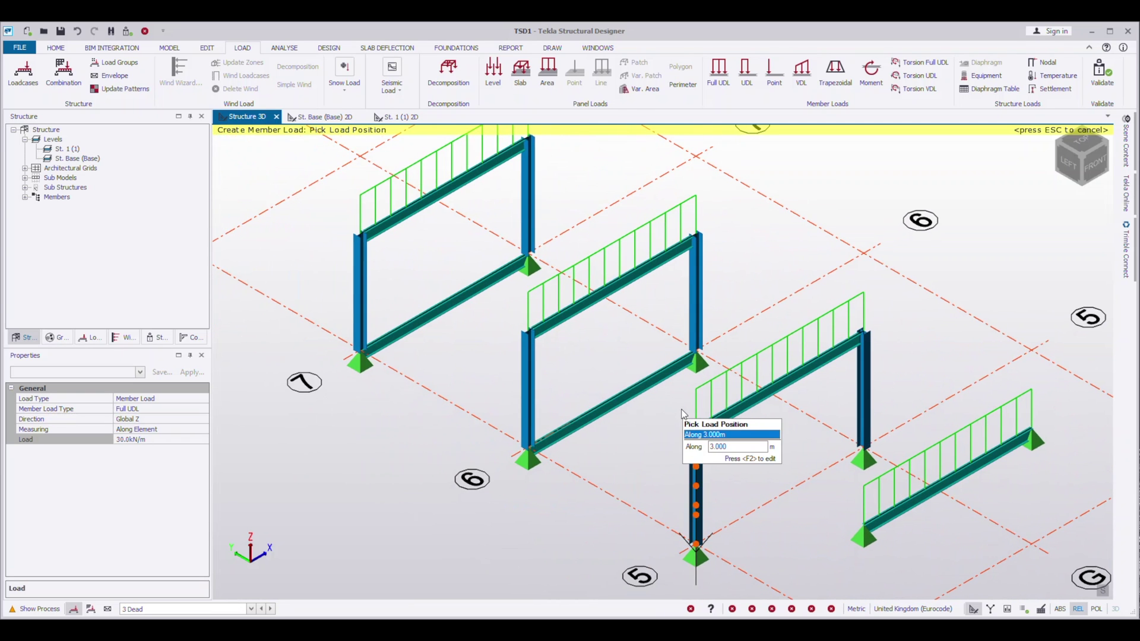
scroll(754, 439, "down", 3)
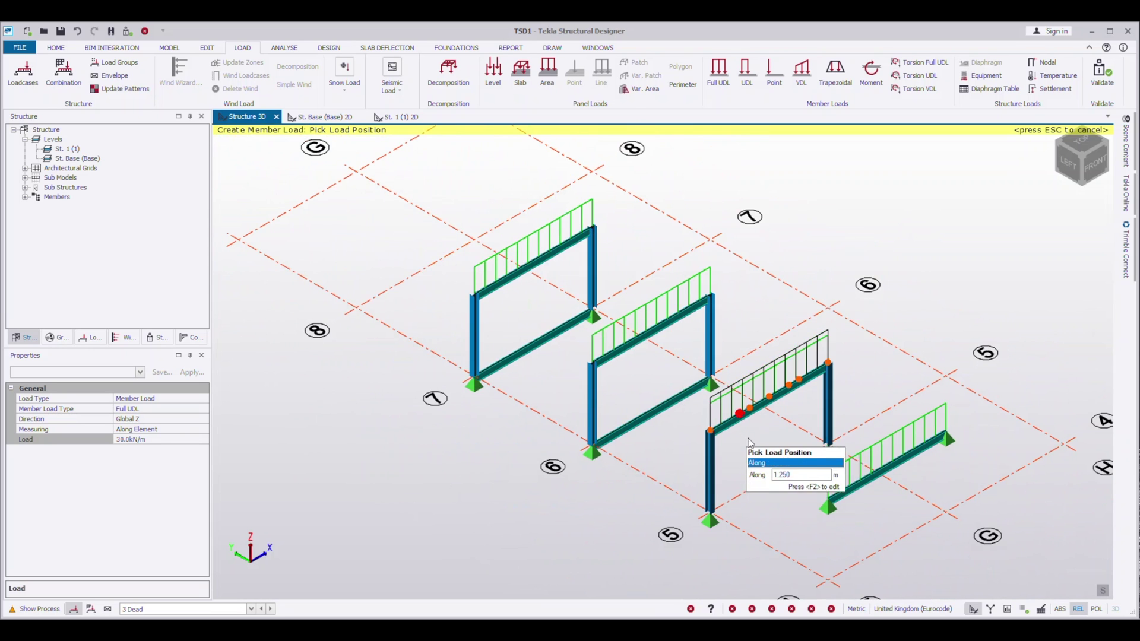
middle_click_drag(774, 447, 686, 446)
scroll(715, 448, "up", 1)
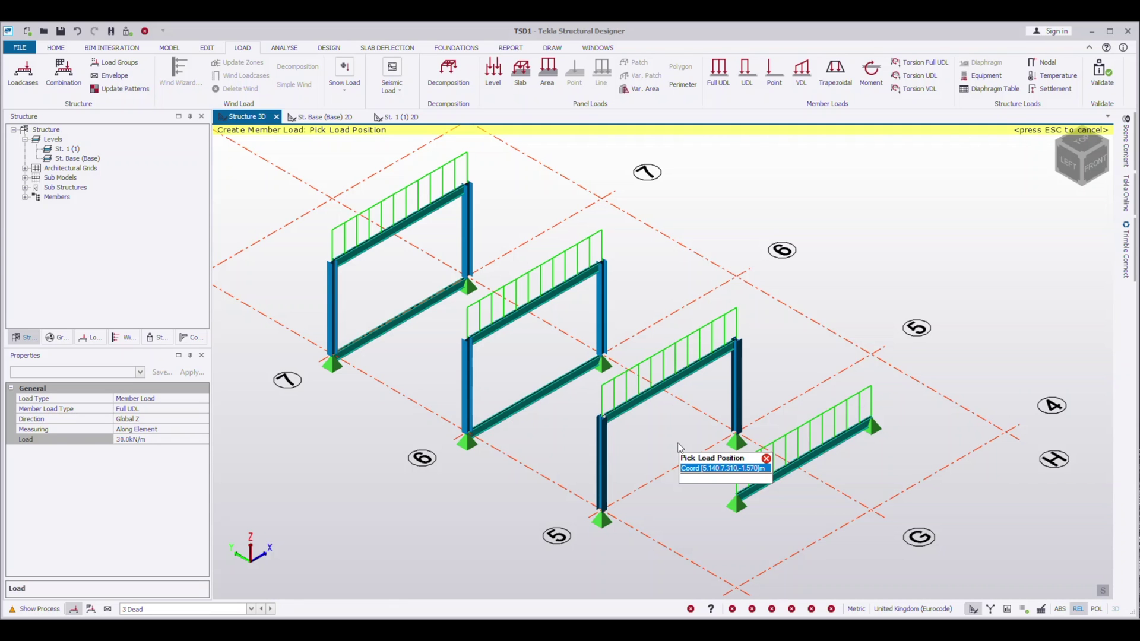
key("Escape")
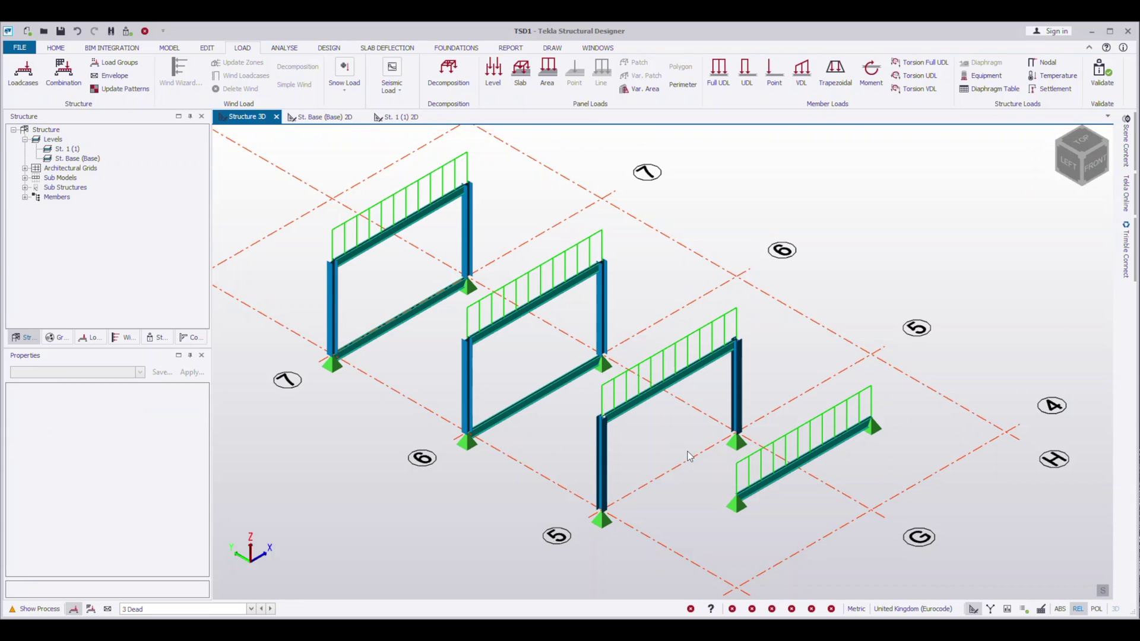
Set the rotation of the two columns on gridline 5 to 90°.
middle_click_drag(597, 440, 596, 396)
scroll(725, 431, "up", 3)
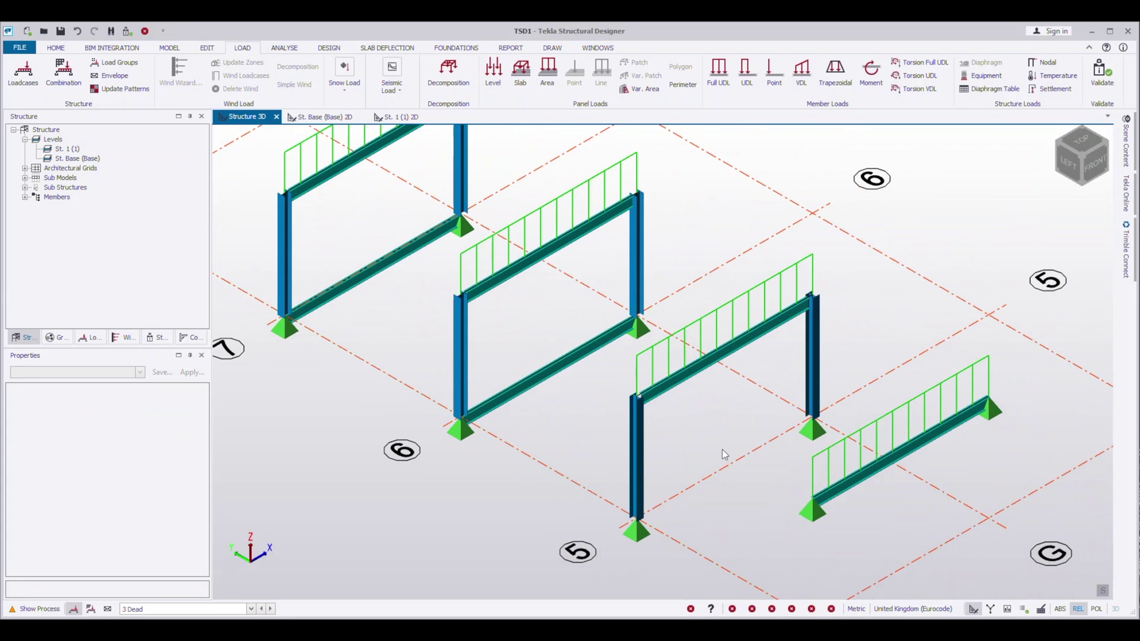
left_click(637, 452)
left_click(812, 381)
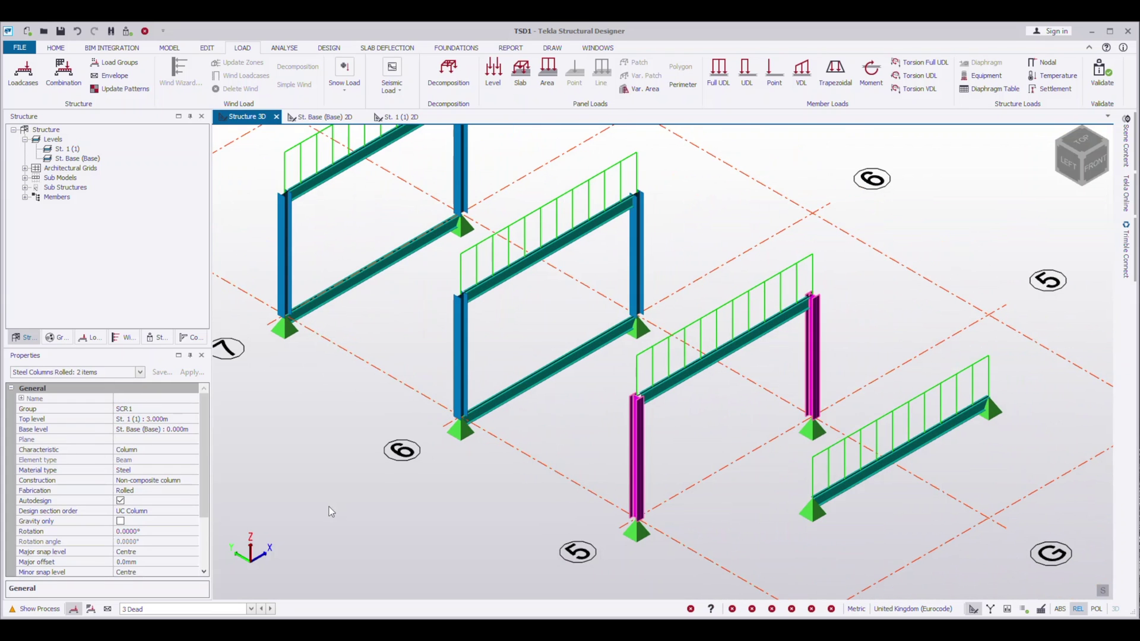
left_click(138, 531)
type("90")
key("Return")
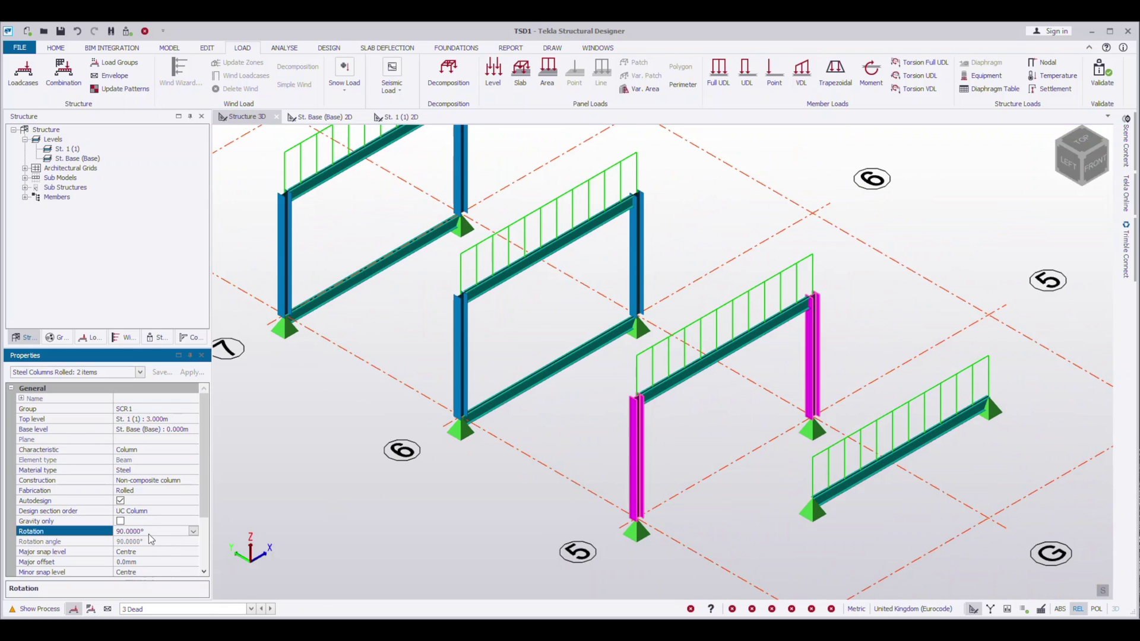
left_click(362, 508)
Examine the box frames on gridlines 6 and 7, including the lower beam on gridline 7.
middle_click_drag(362, 508, 451, 600)
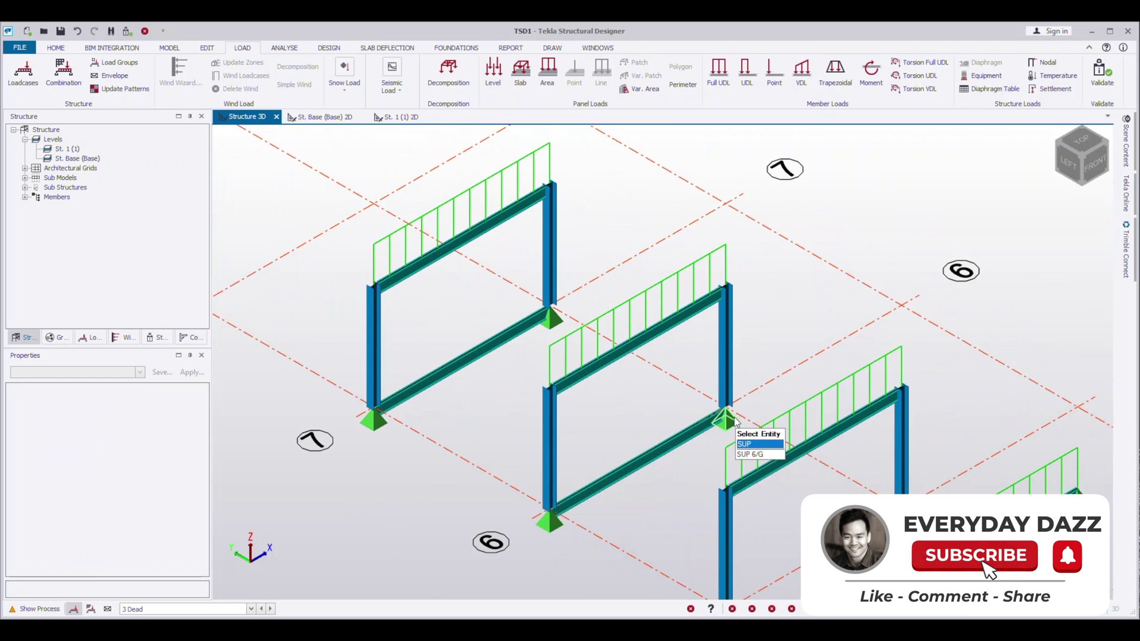
middle_click_drag(636, 457, 712, 442)
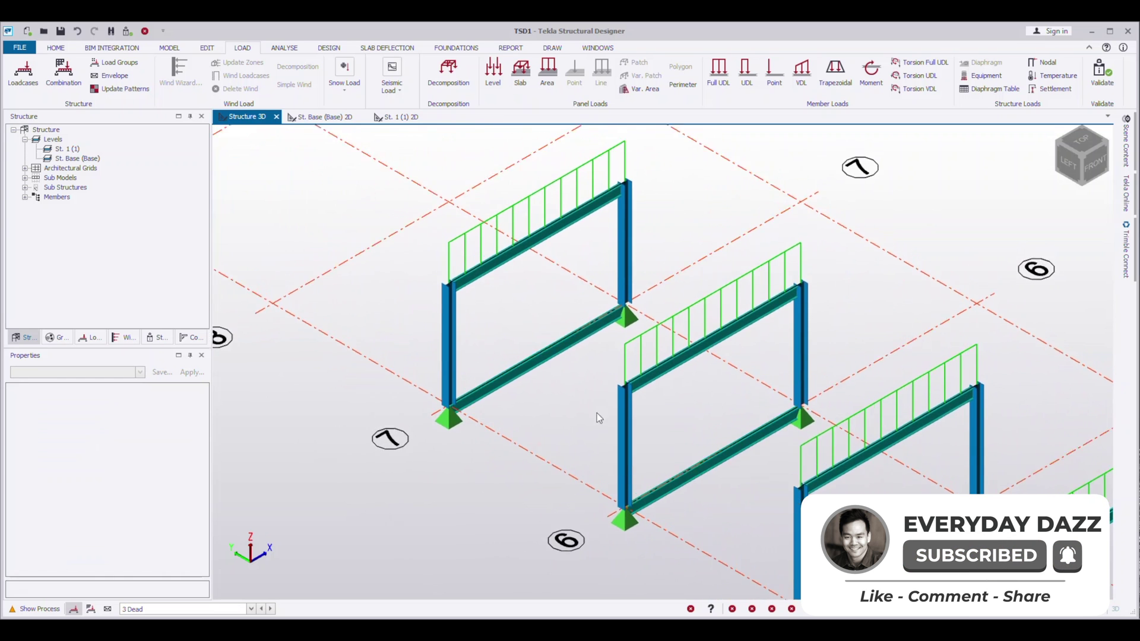
middle_click_drag(597, 404, 579, 456)
middle_click_drag(497, 433, 599, 472)
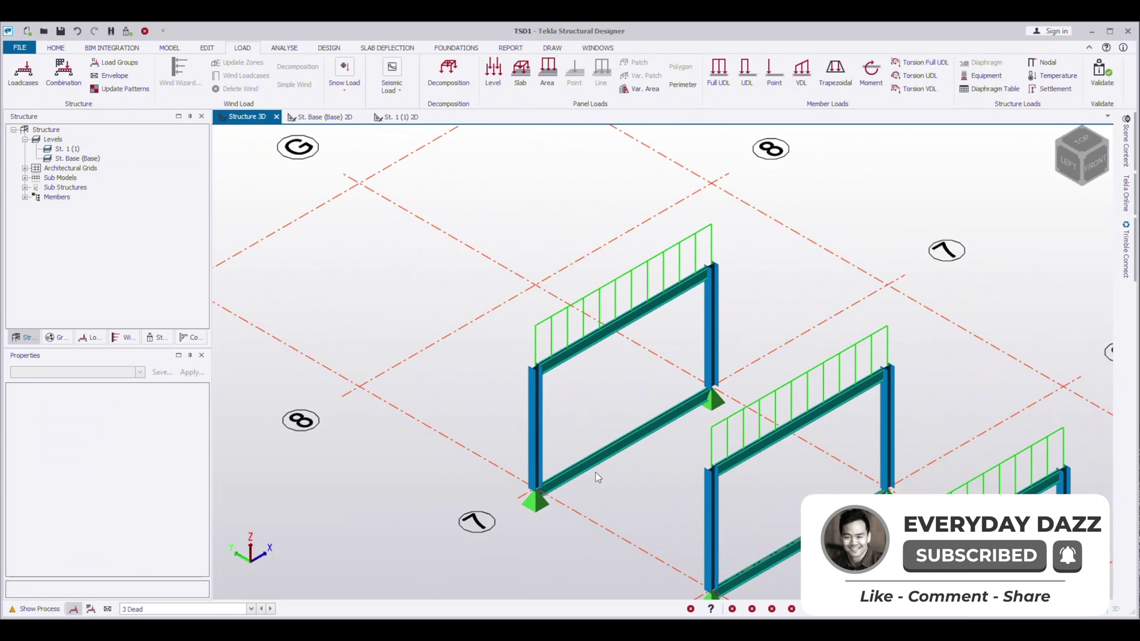
middle_click_drag(582, 408, 525, 386)
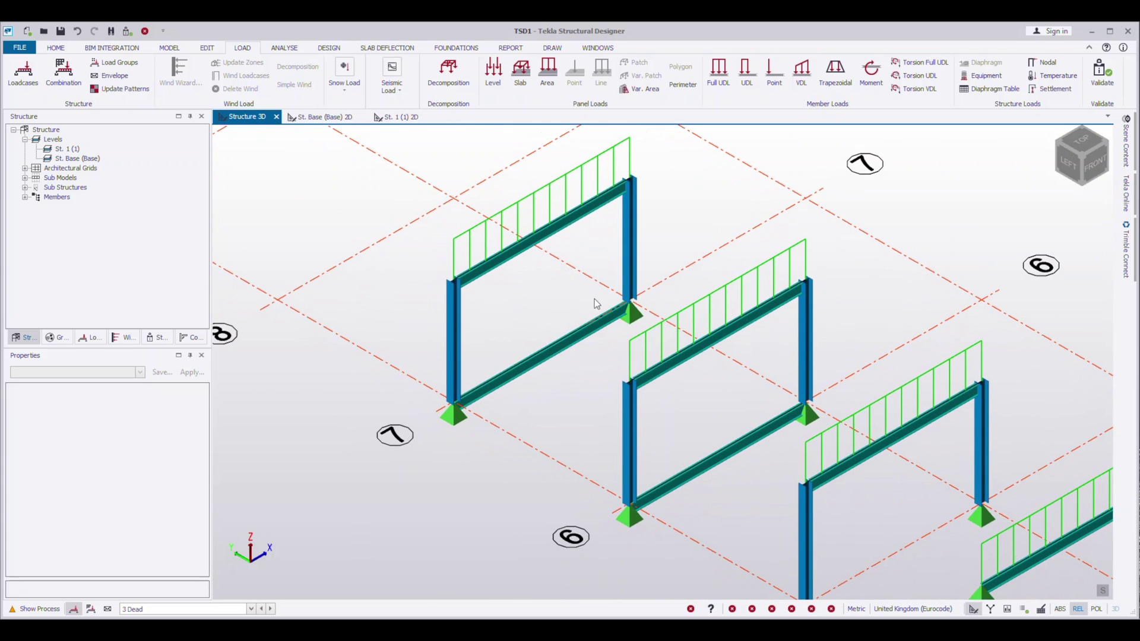
mouse_move(597, 324)
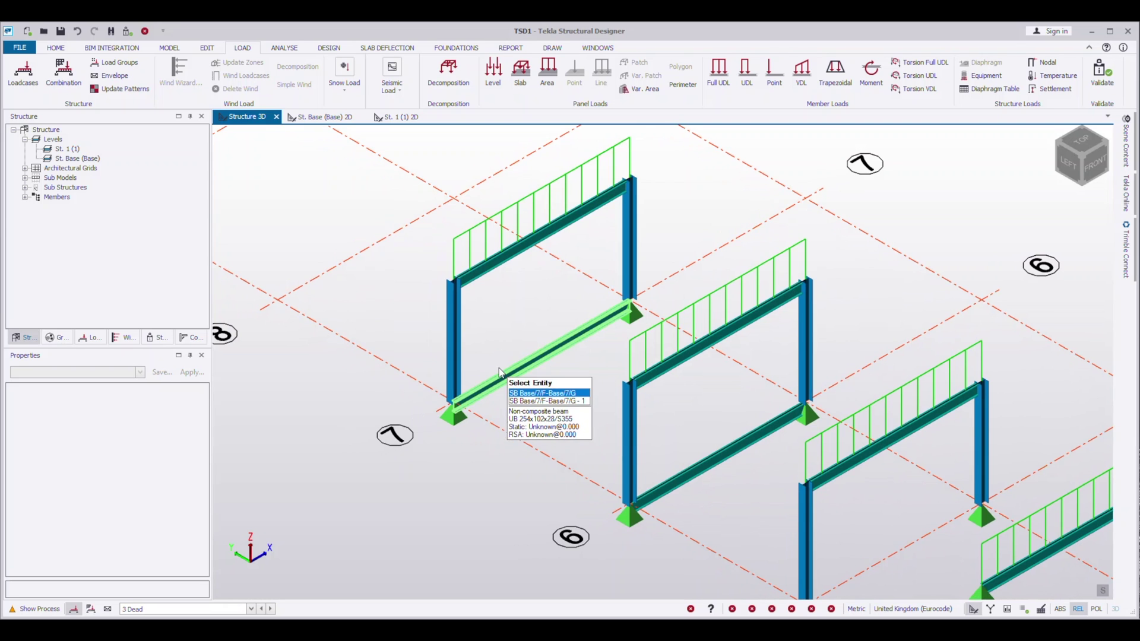
middle_click_drag(585, 374, 519, 421)
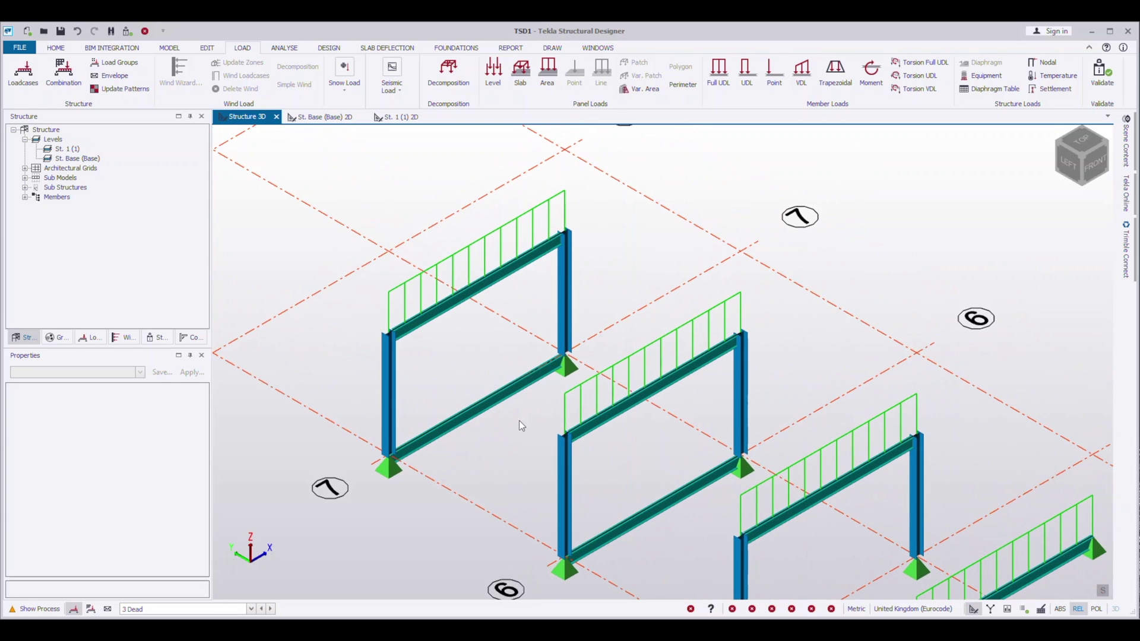
left_click(481, 409)
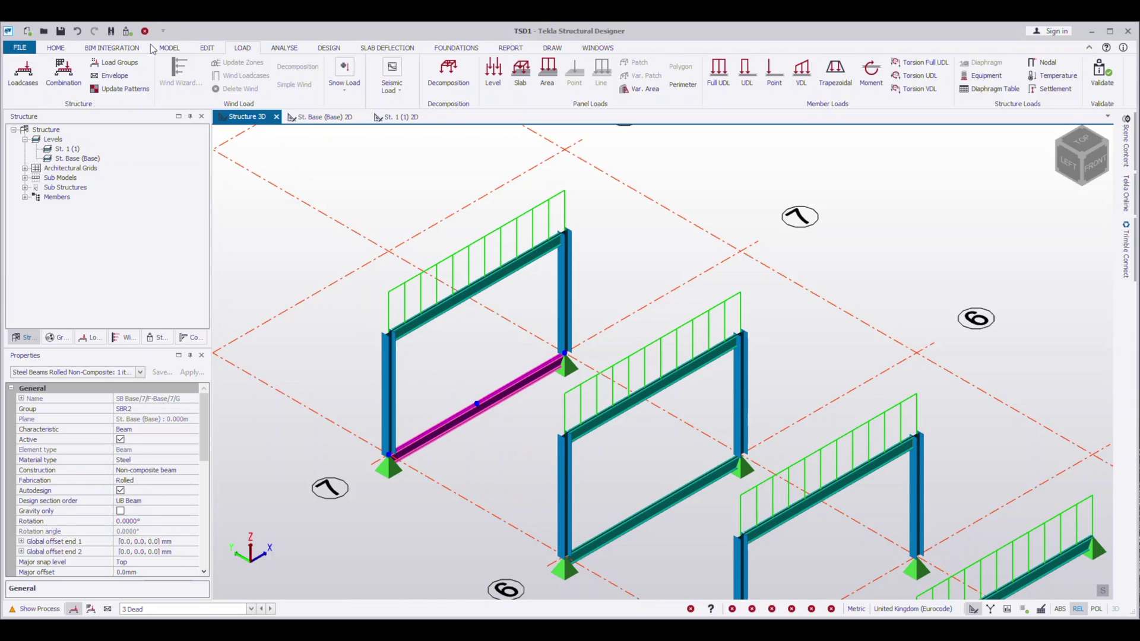
Create two steel beams between the lower beams on gridlines 7 and 6, at midspan and 3.750 m along.
left_click(171, 49)
left_click(244, 71)
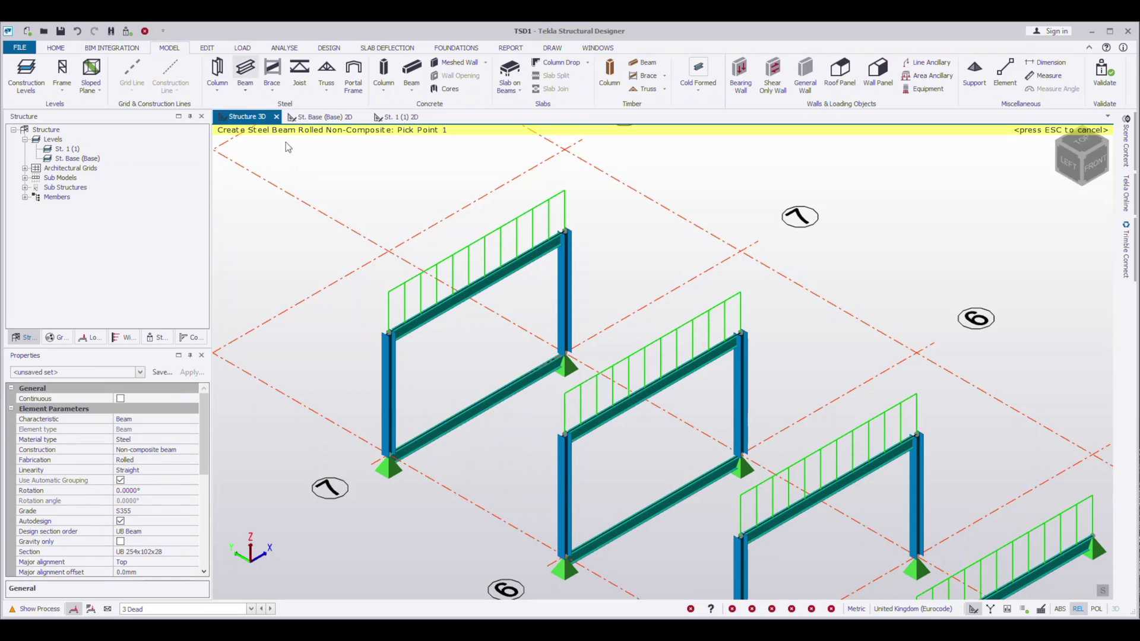
left_click(479, 406)
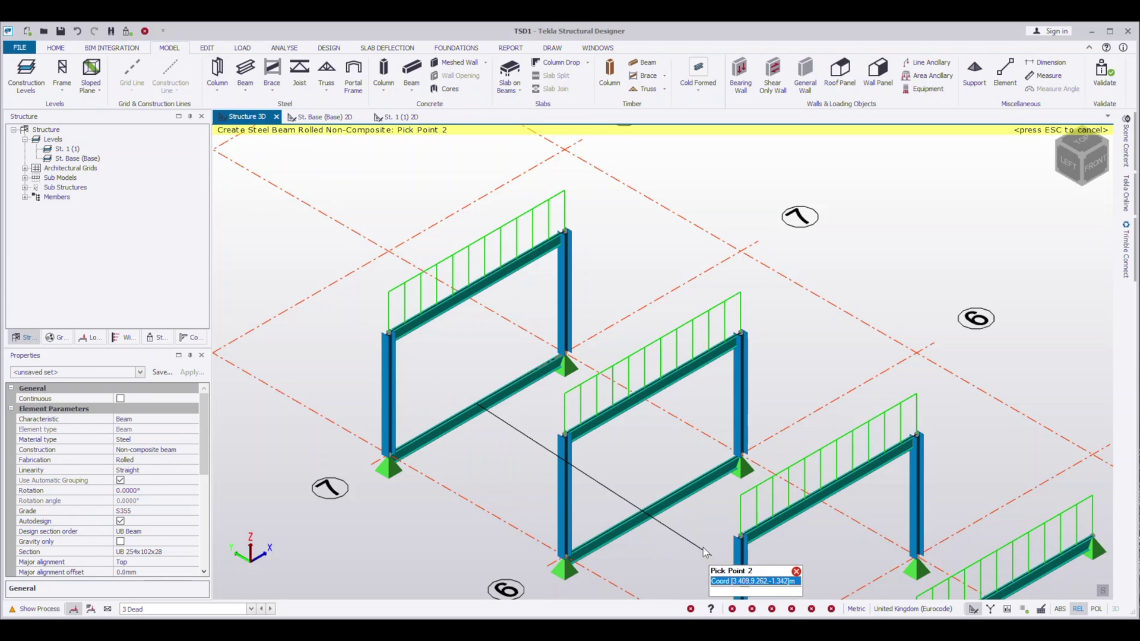
left_click(652, 506)
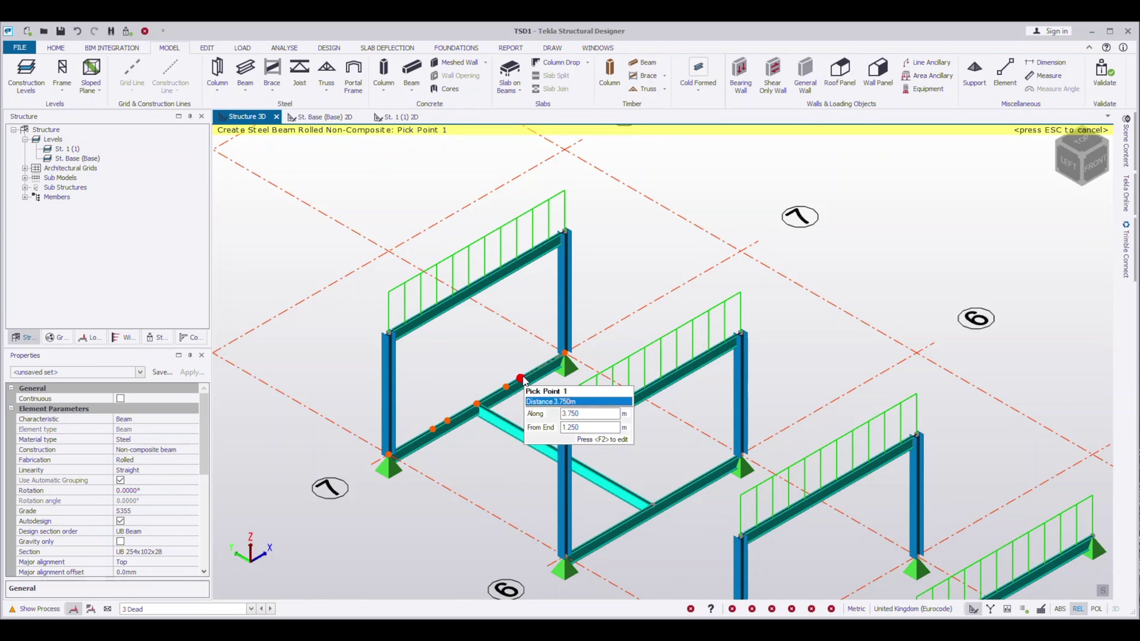
left_click(698, 479)
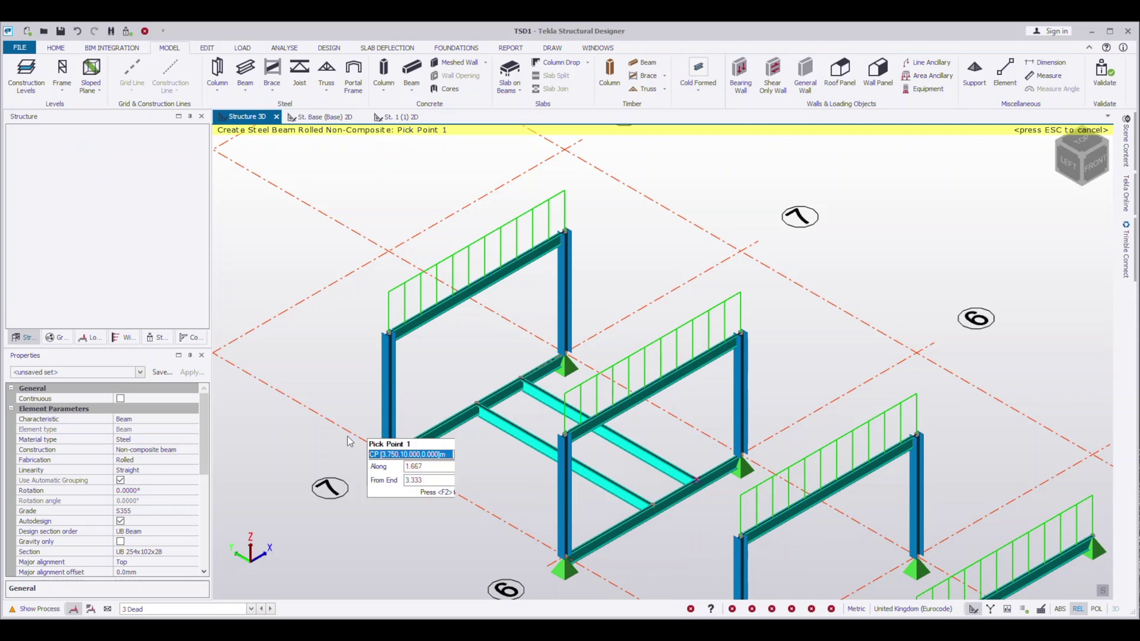
Add a steel beam between the lower beams on gridlines 7 and 6 at 1.667 m along.
left_click(448, 421)
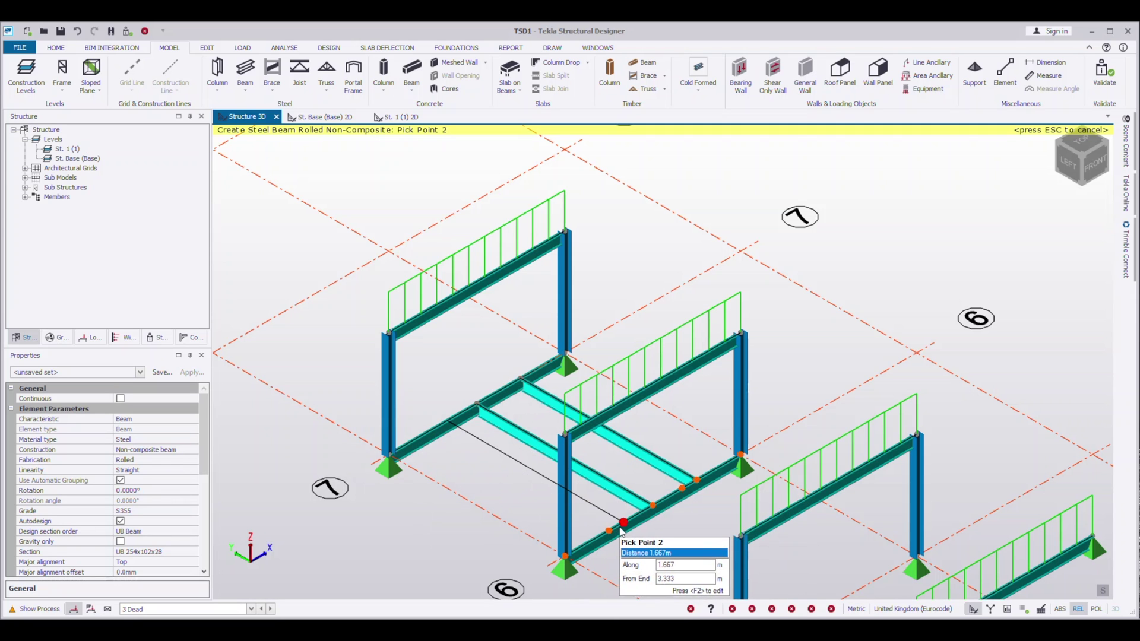
scroll(611, 534, "up", 2)
left_click(628, 521)
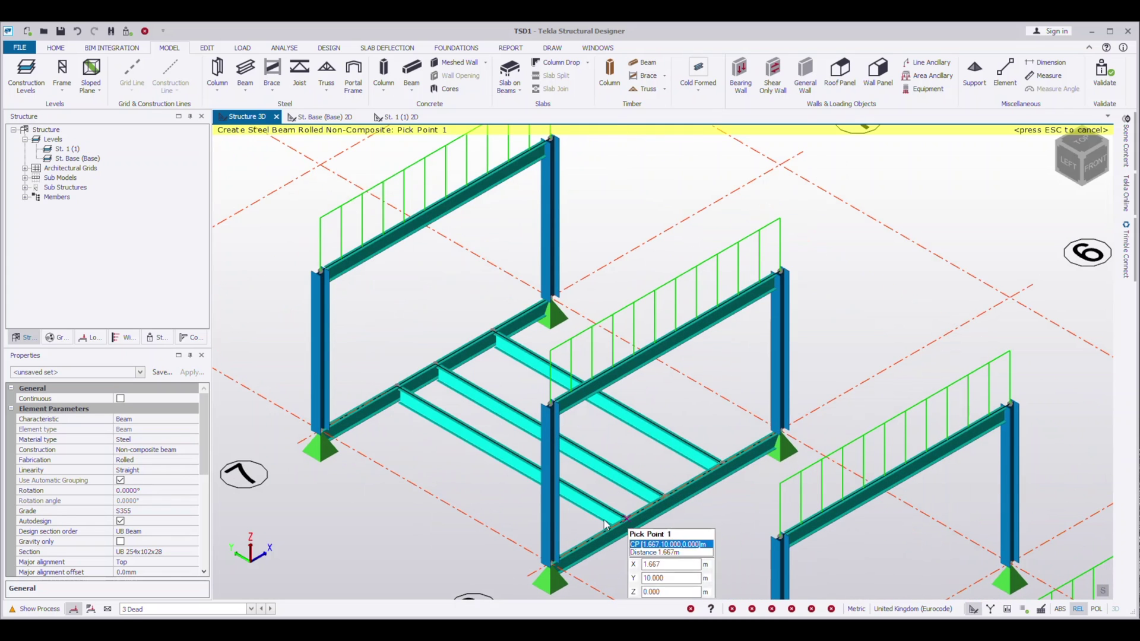
Add a steel beam between the lower beams on gridlines 7 and 6 at 1.250 m along.
left_click(378, 399)
left_click(378, 398)
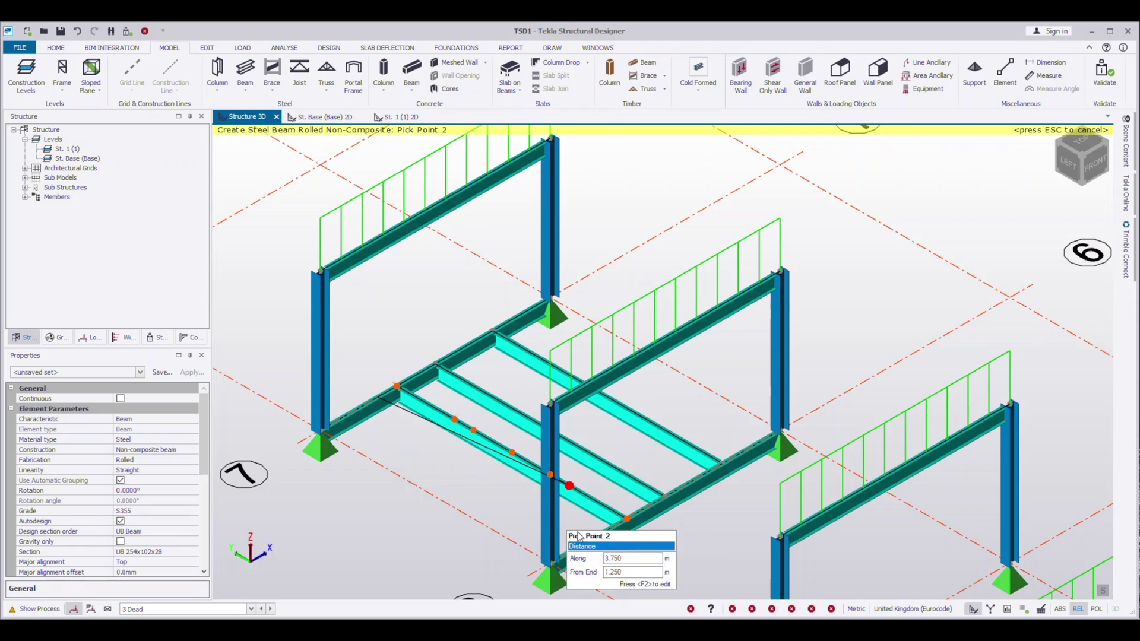
left_click(607, 530)
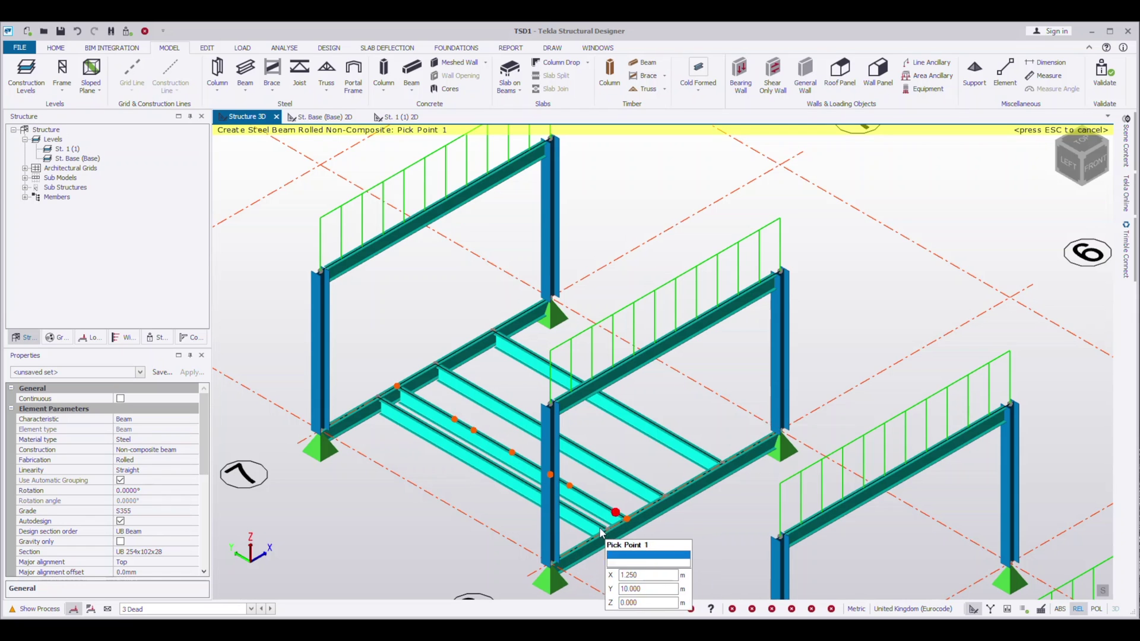
Delete the connecting beam at 1.667 m between the lower beams on gridlines 7 and 6.
key("Escape")
left_click(598, 510)
key("Escape")
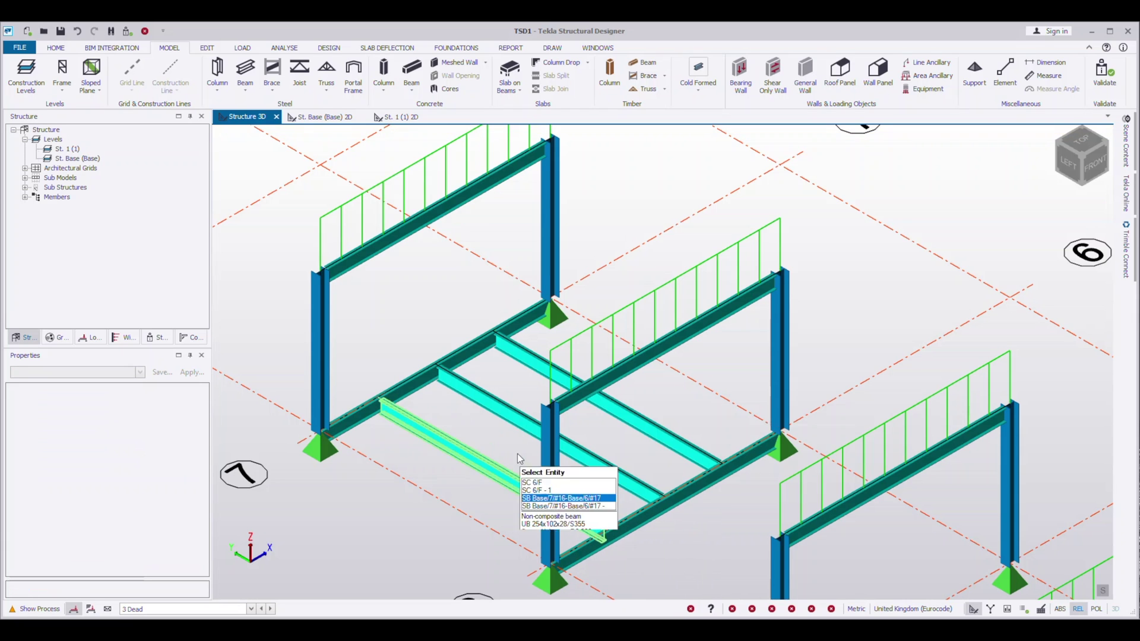
Delete the lower beam of the box frame on gridline 7.
left_click(414, 382)
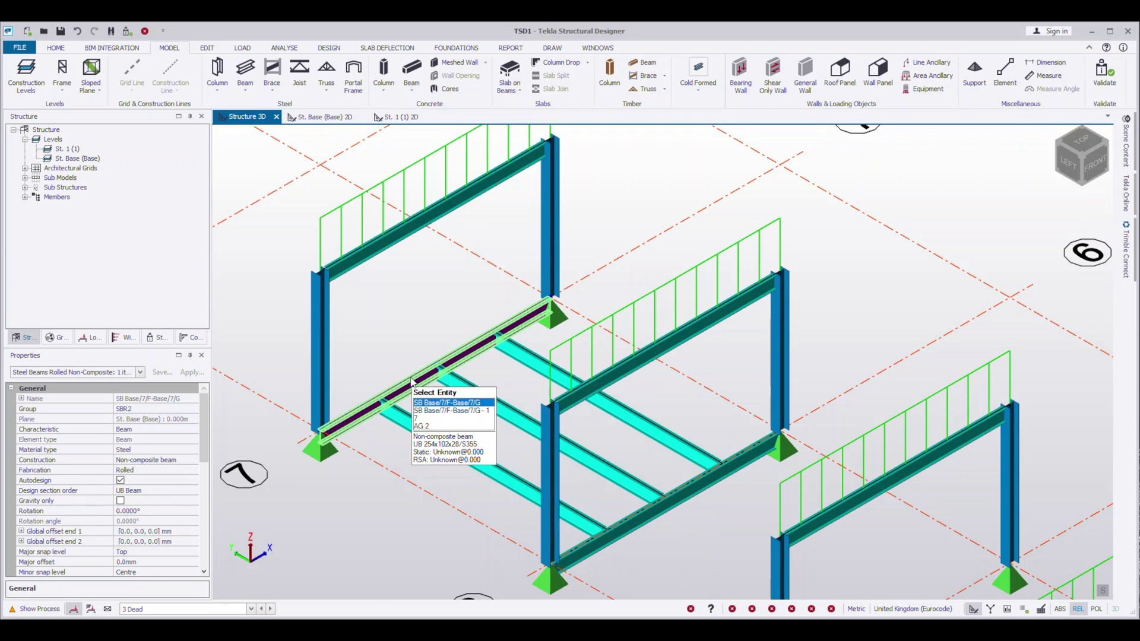
key("Delete")
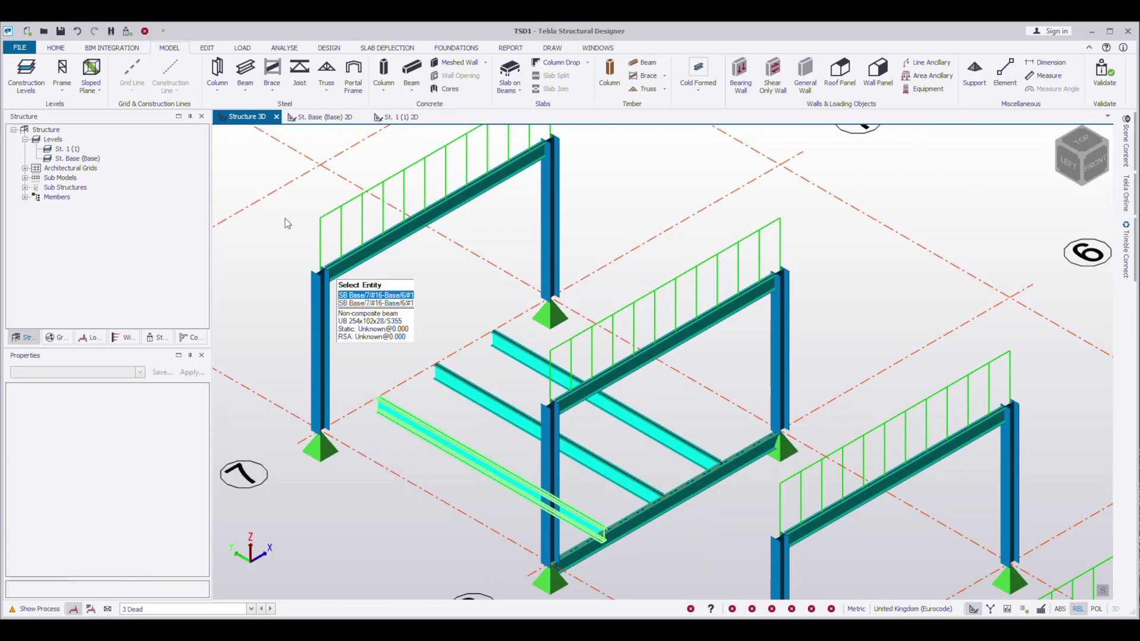
Draw four consecutive steel beams between the column bases on gridline 7, splitting them at the ends of the three connecting beams.
left_click(245, 72)
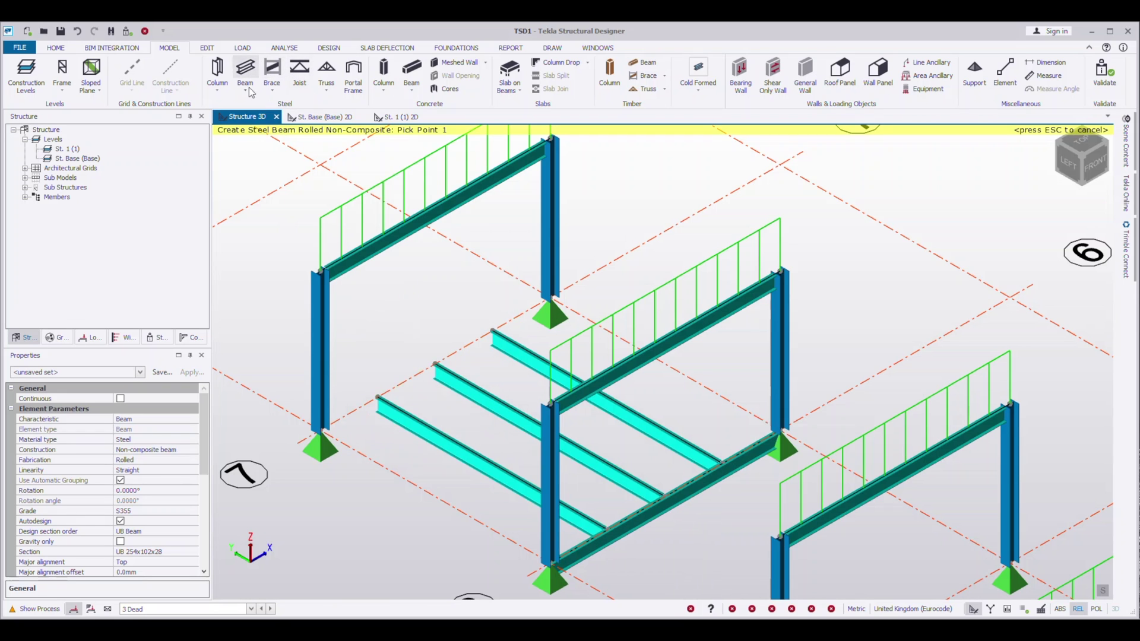
left_click(326, 433)
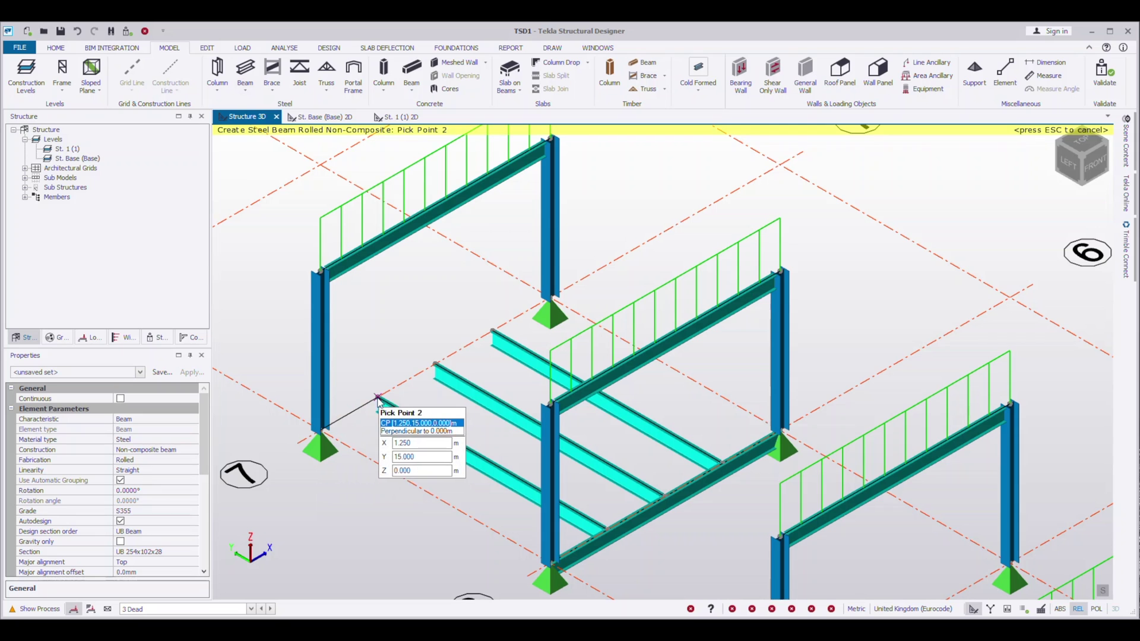
left_click(385, 395)
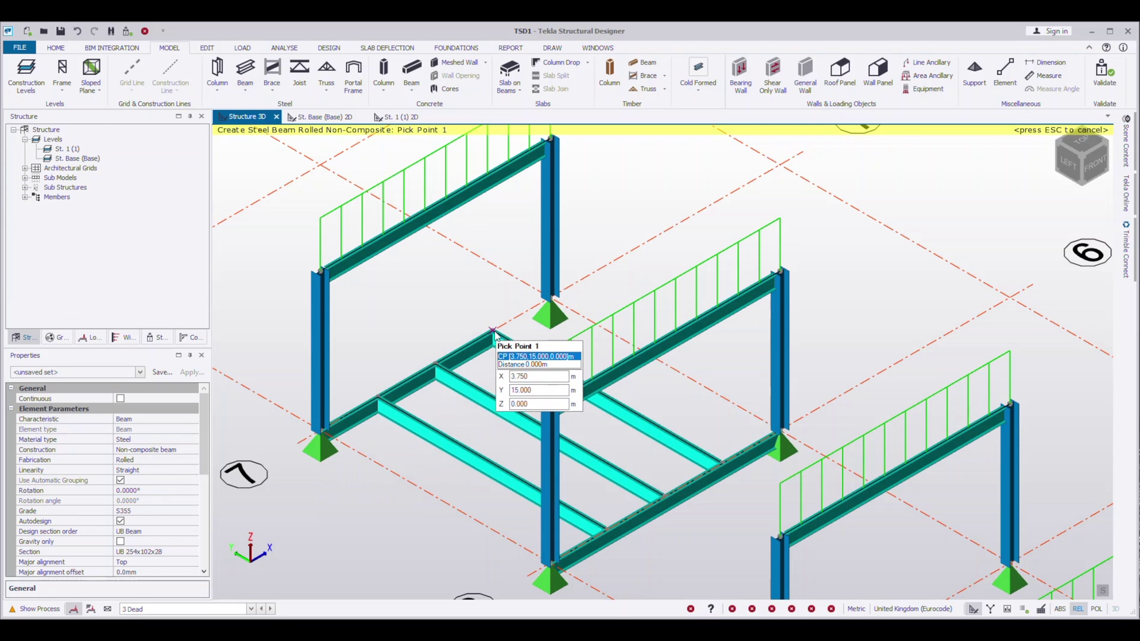
left_click(547, 305)
key("Escape")
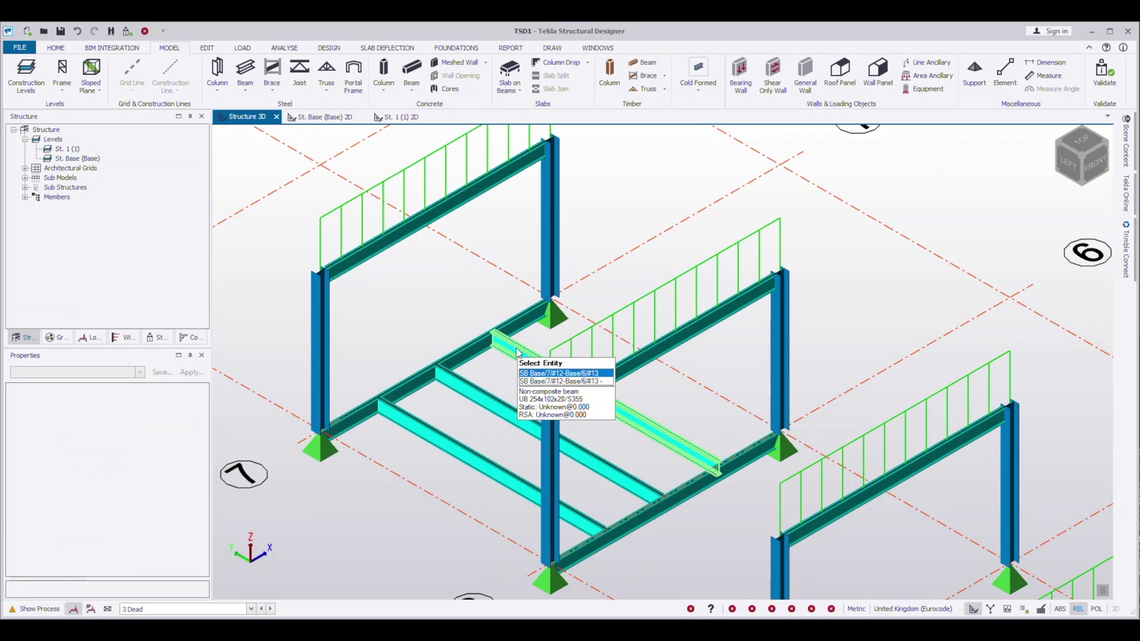
Delete the three connecting steel beams between the lower beams on gridlines 7 and 6.
left_click(517, 351)
left_click(447, 424)
key("Delete")
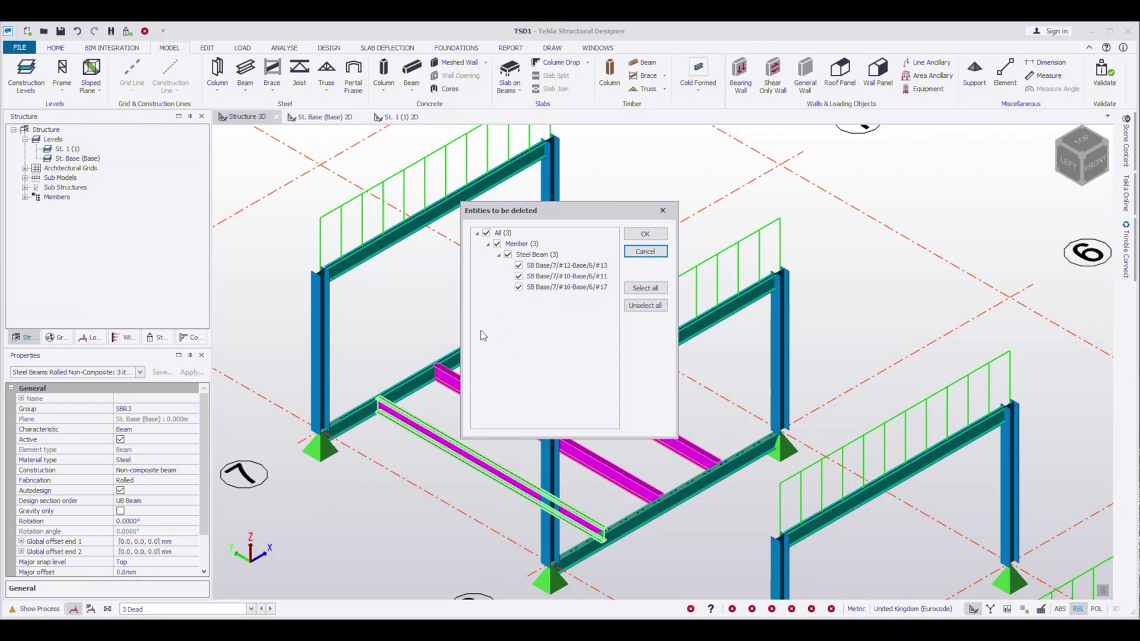
left_click(633, 234)
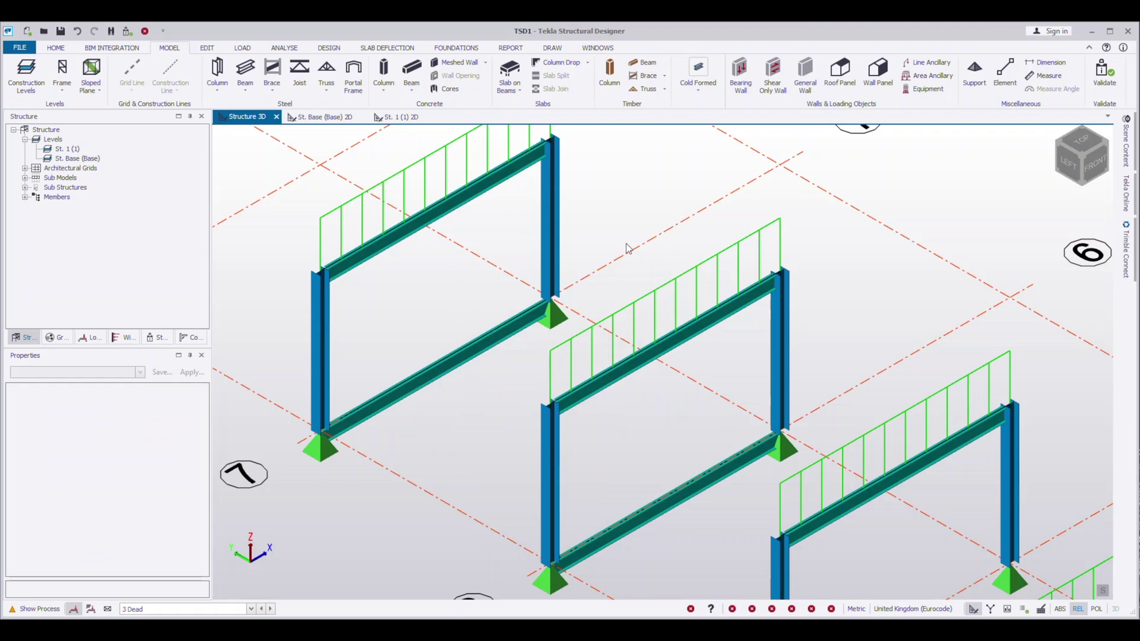
Set the releases at both ends of the four lower beam segments on gridline 7 to Fully fixed and clear the selection.
left_click(363, 410)
left_click(411, 387)
left_click(453, 365)
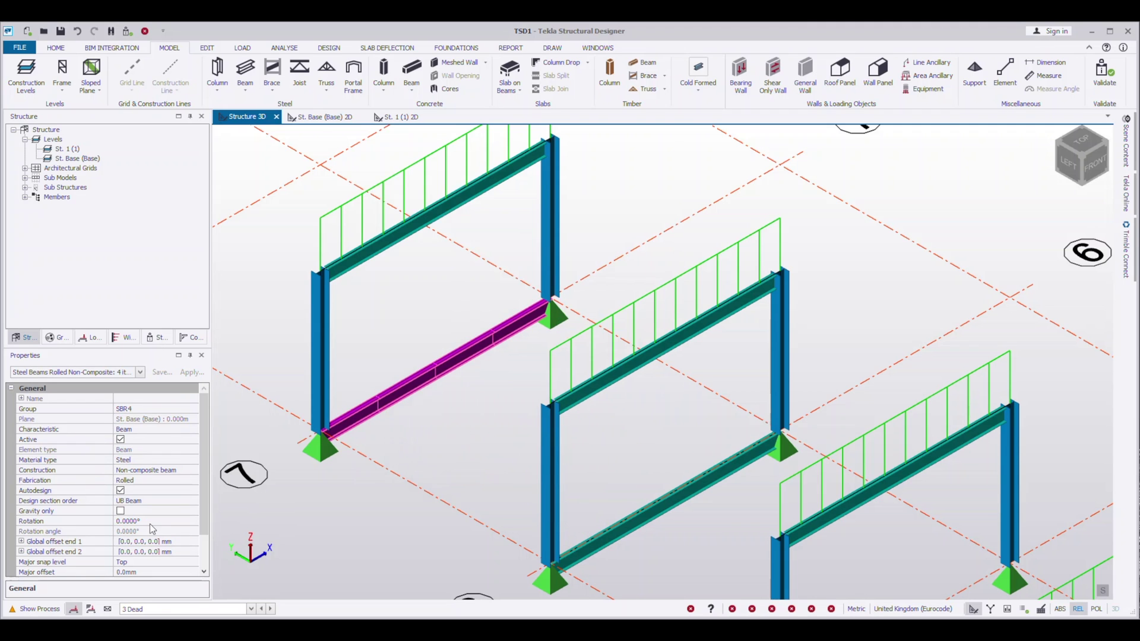
scroll(193, 520, "down", 2)
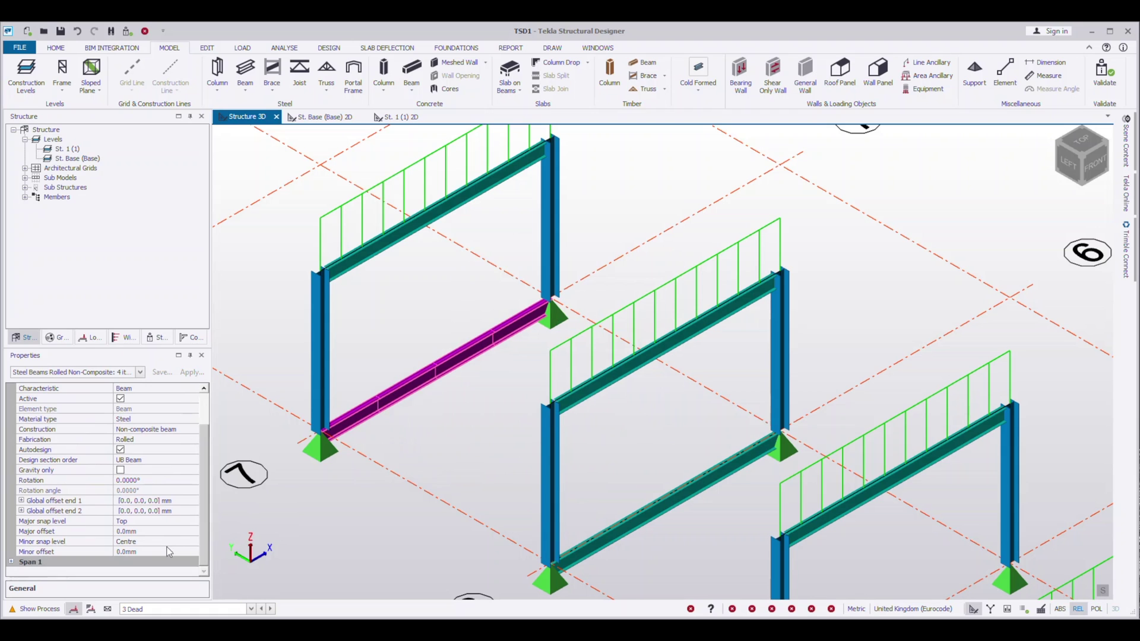
left_click(12, 563)
scroll(168, 536, "down", 5)
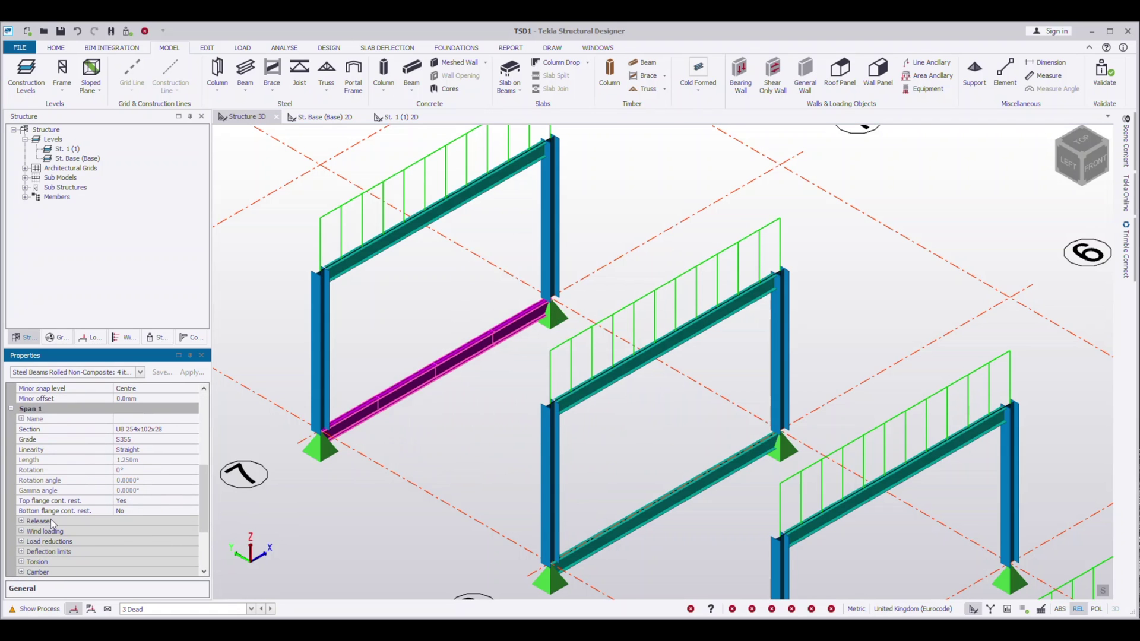
left_click(21, 522)
scroll(150, 526, "down", 3)
left_click(166, 410)
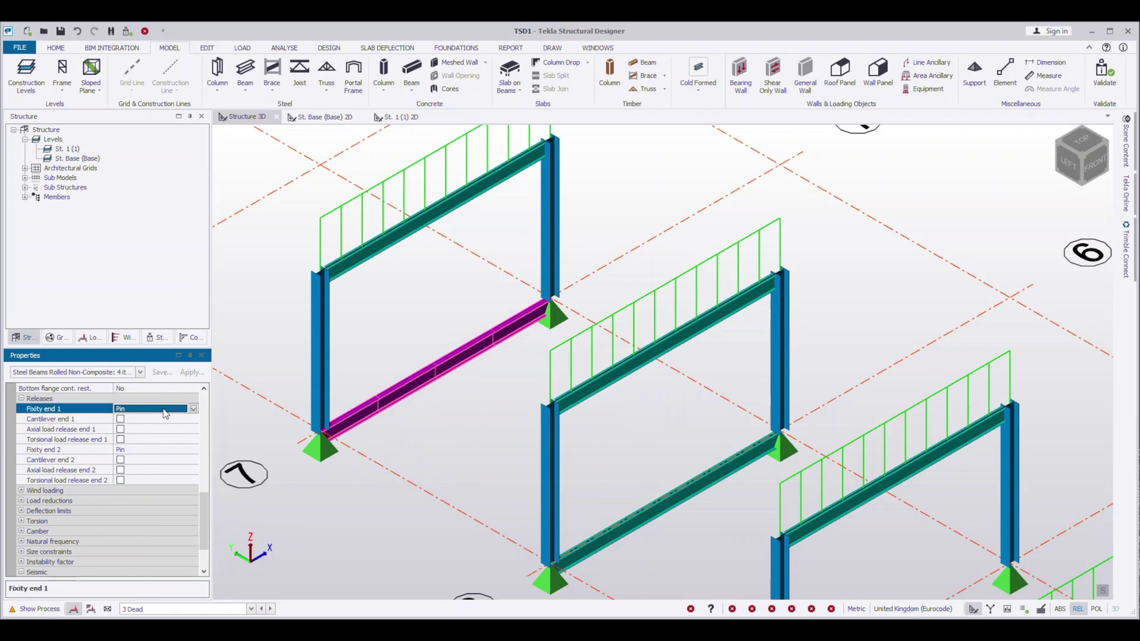
double_click(132, 470)
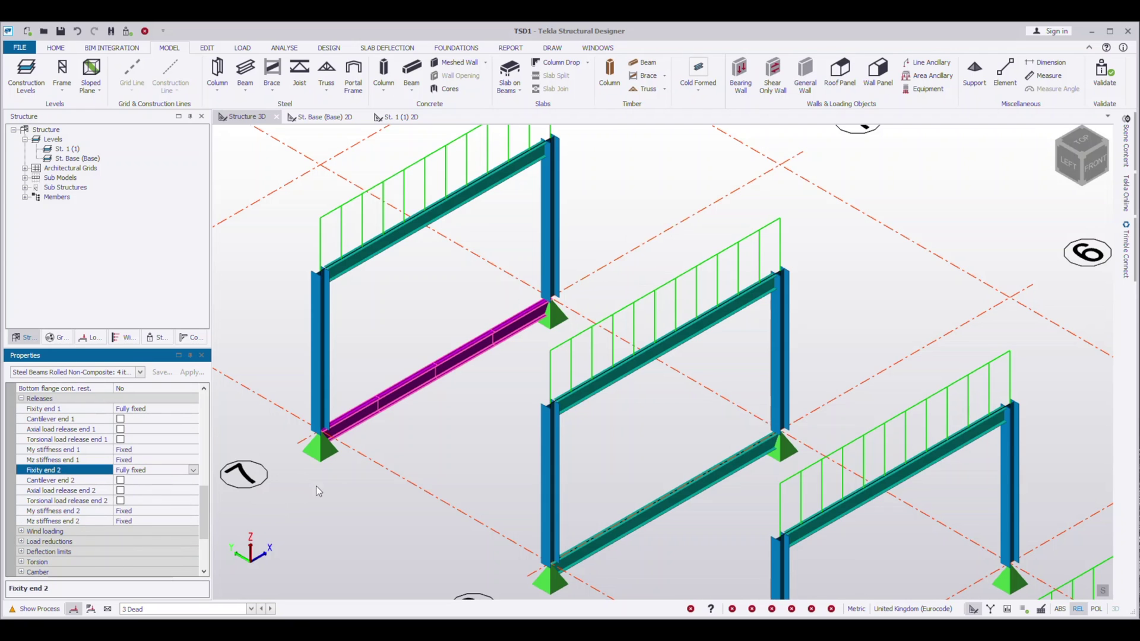
mouse_move(353, 421)
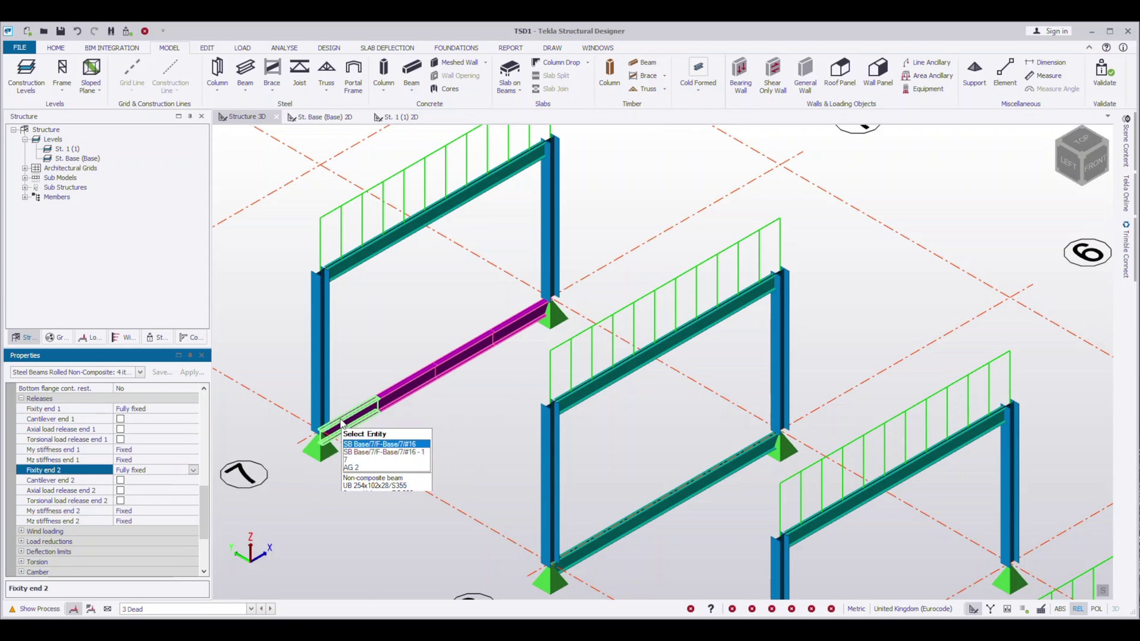
mouse_move(500, 347)
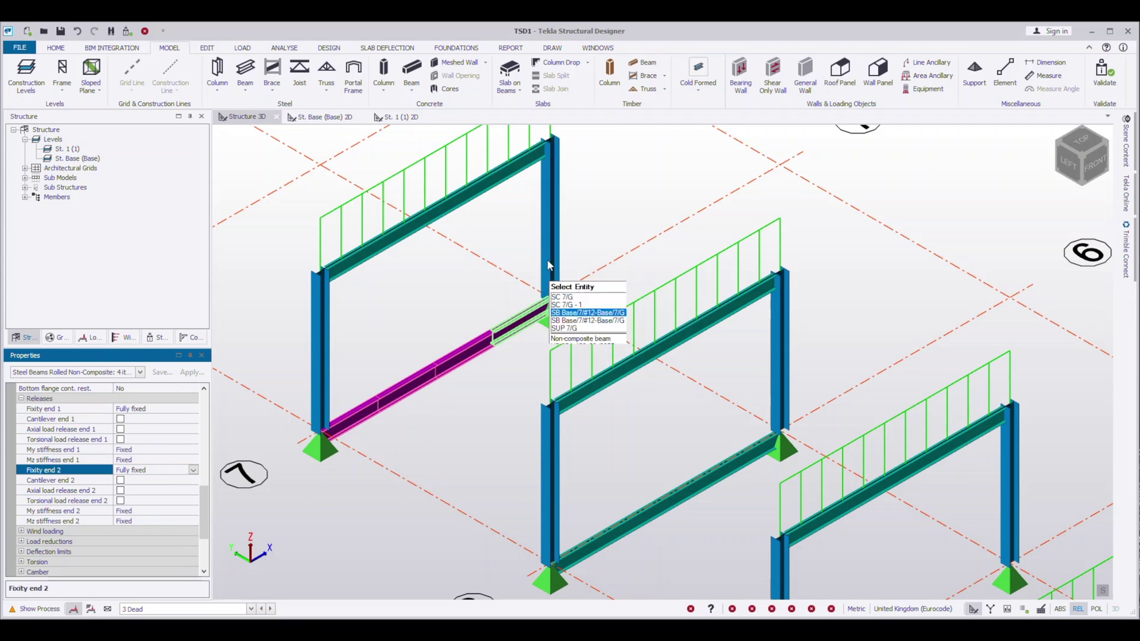
left_click(508, 369)
key("Escape")
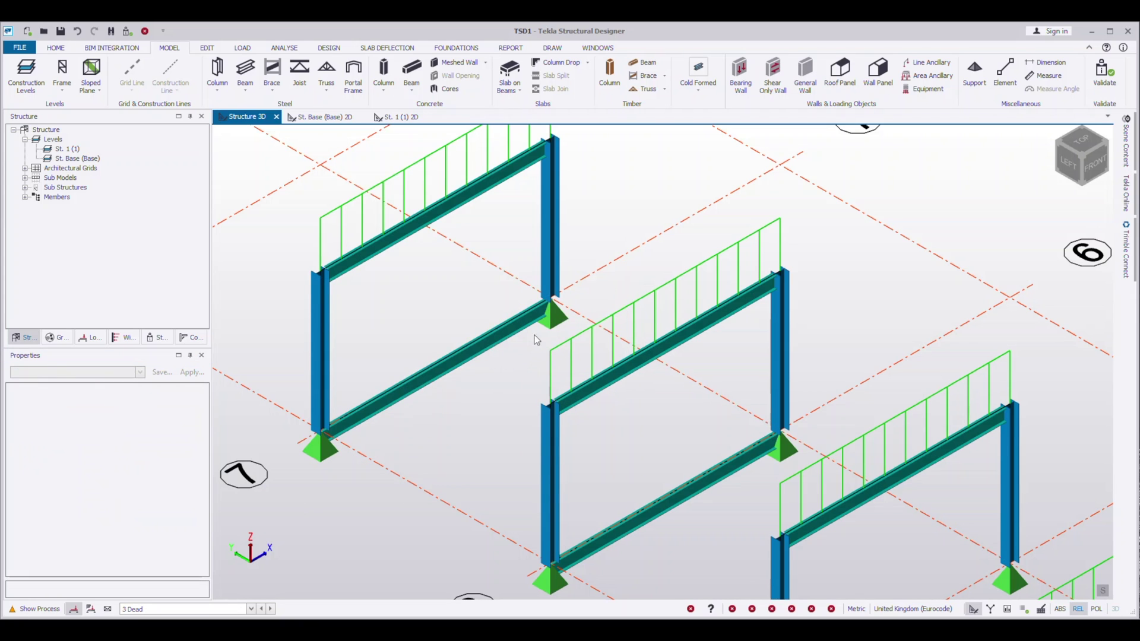
Add three fixed supports at the intermediate joints of the lower beam on gridline 7.
middle_click_drag(369, 452, 395, 440)
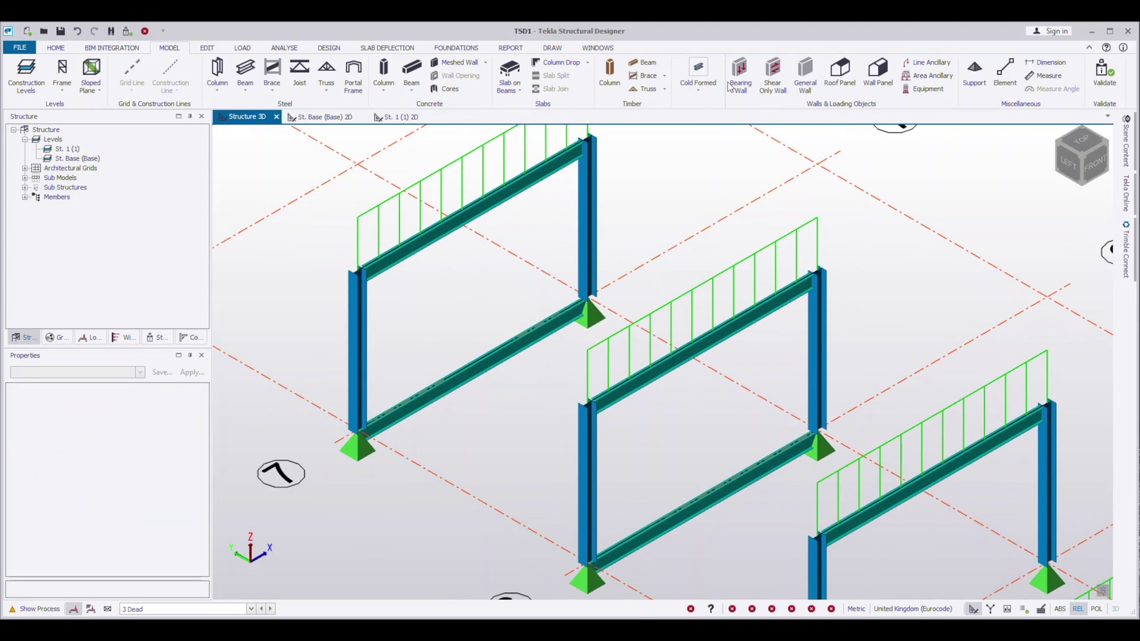
left_click(963, 68)
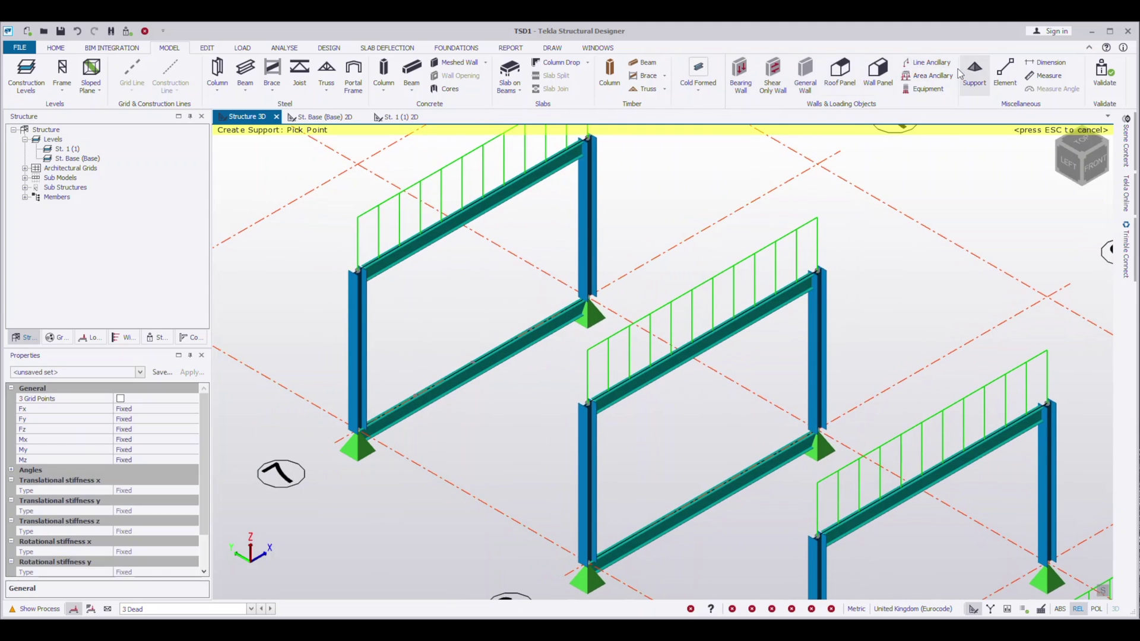
left_click(416, 398)
left_click(473, 364)
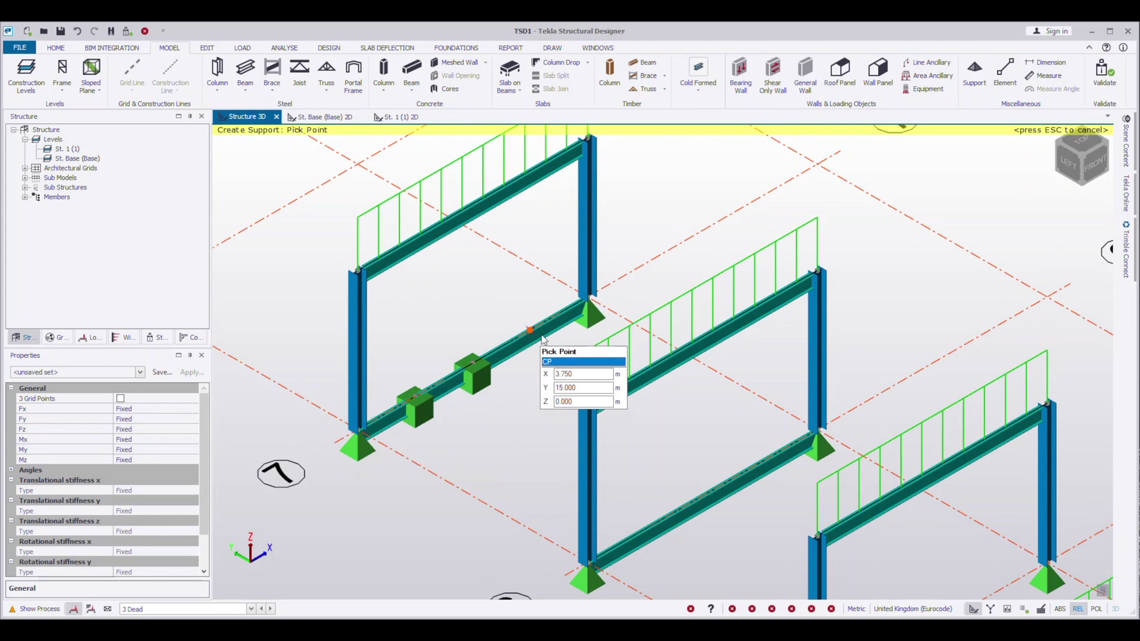
left_click(529, 331)
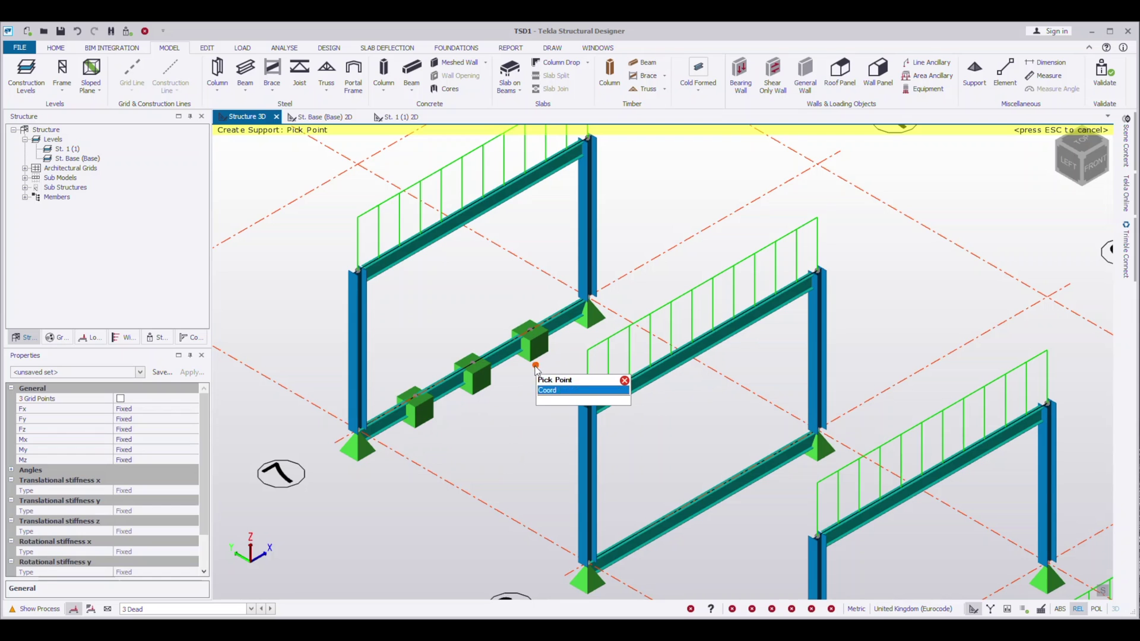
key("Escape")
middle_click_drag(500, 405, 559, 411)
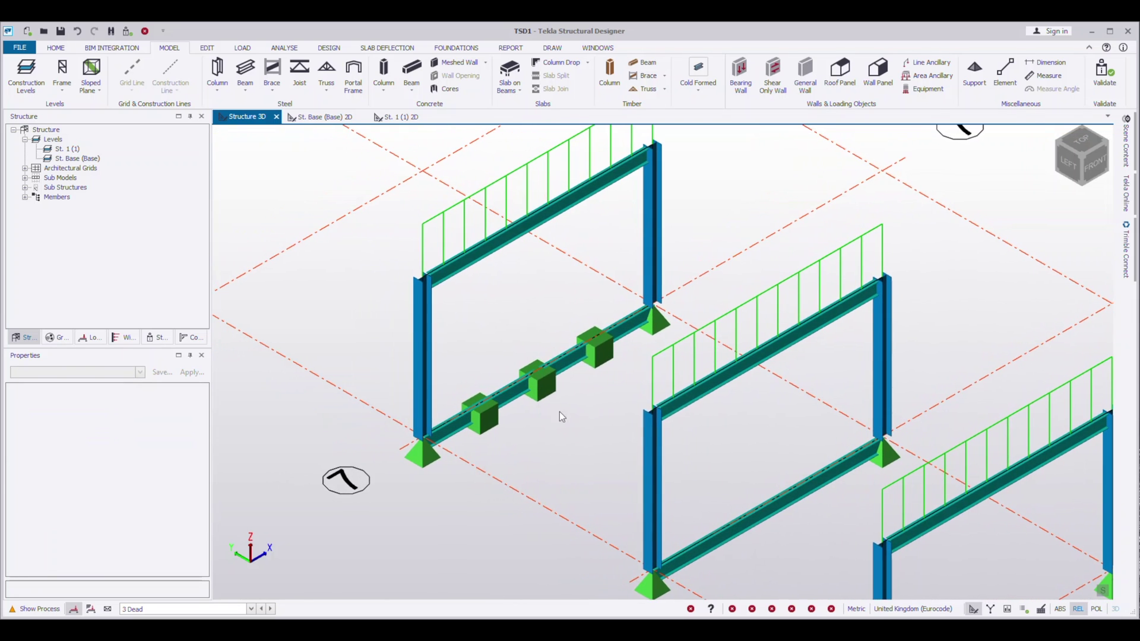
mouse_move(659, 330)
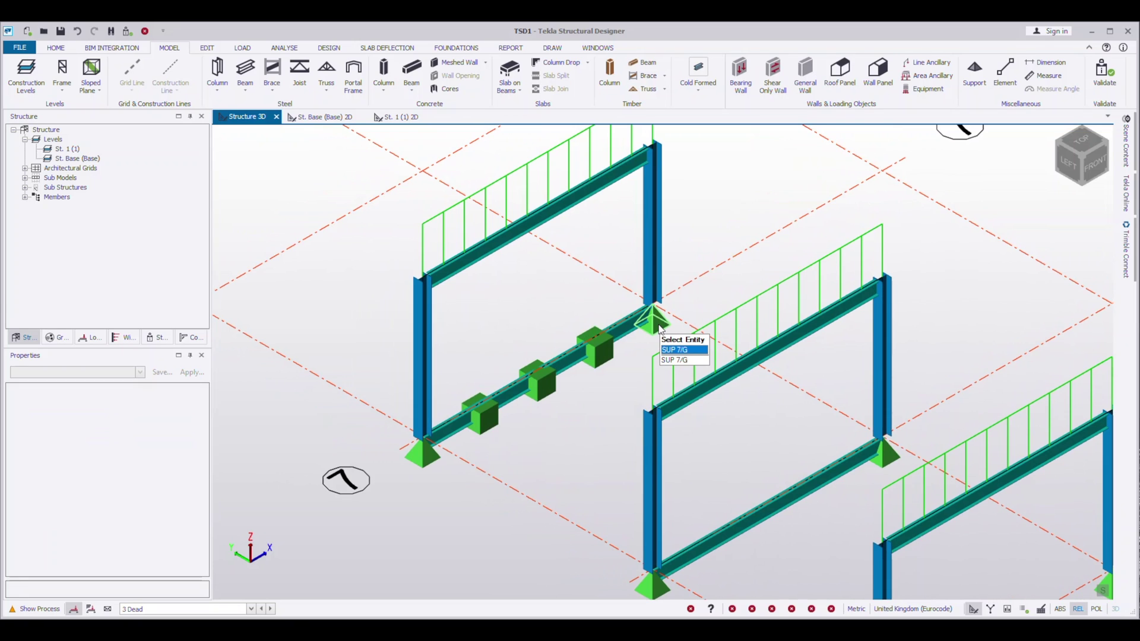
left_click(659, 330)
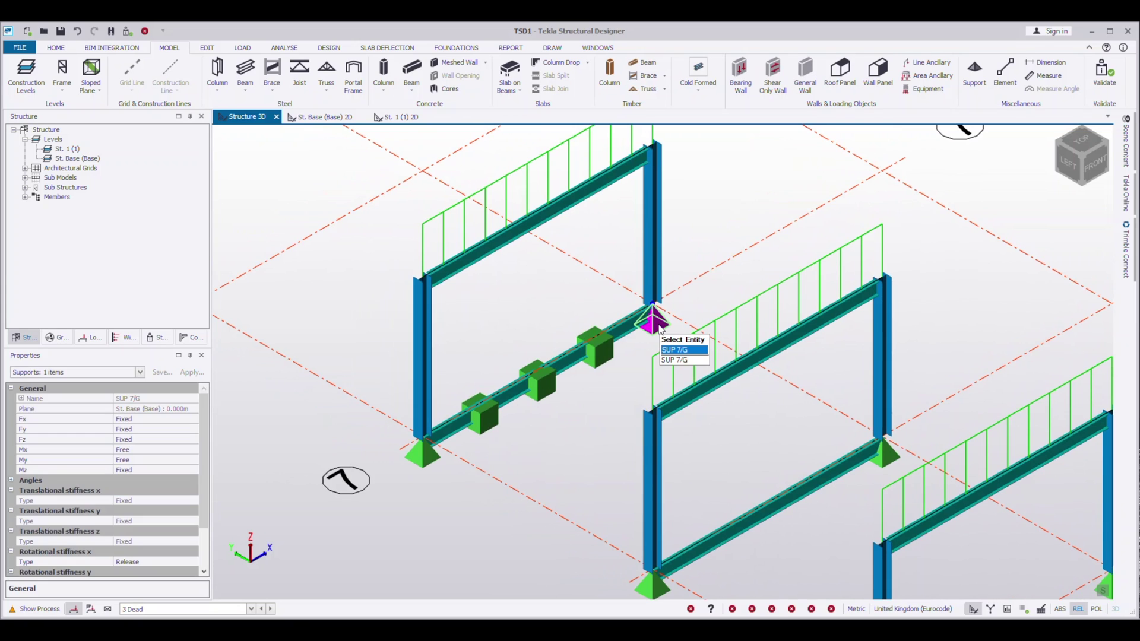
left_click(595, 349)
left_click(543, 399)
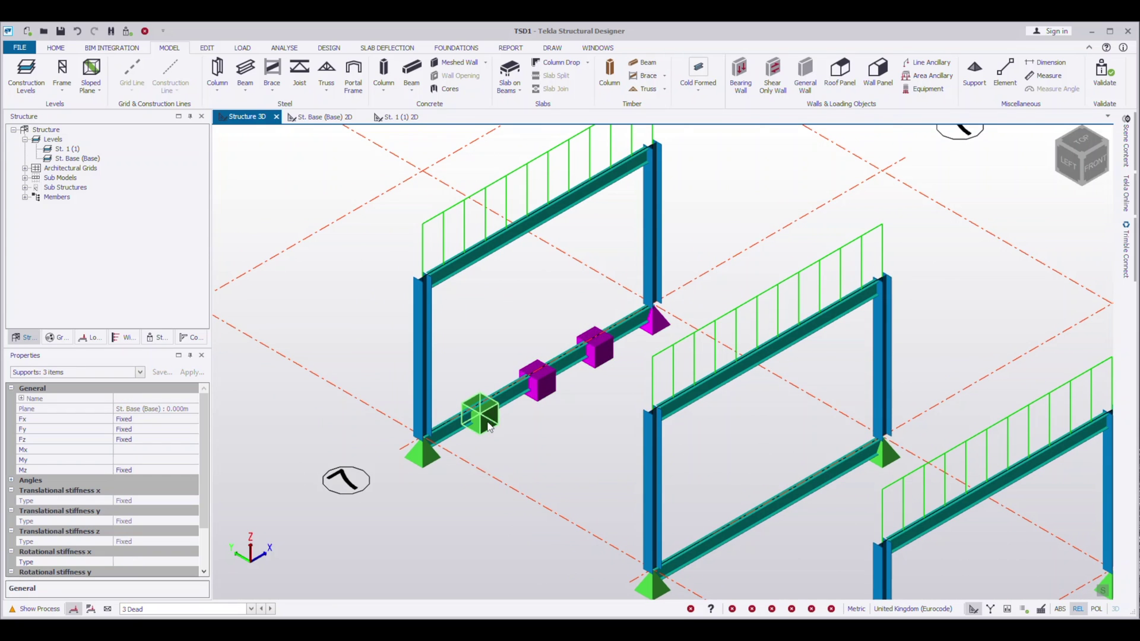
left_click(423, 453)
left_click(381, 446)
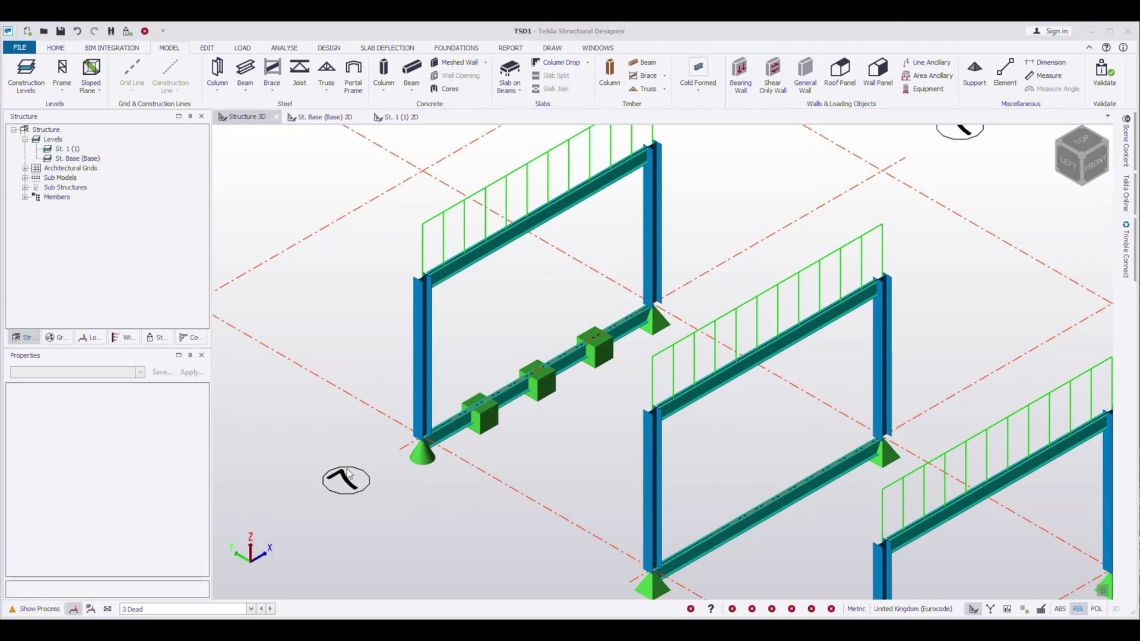
Set the translational stiffness z of the column base support at 7/F to Spring linear and open its stiffness value for editing.
left_click(422, 452)
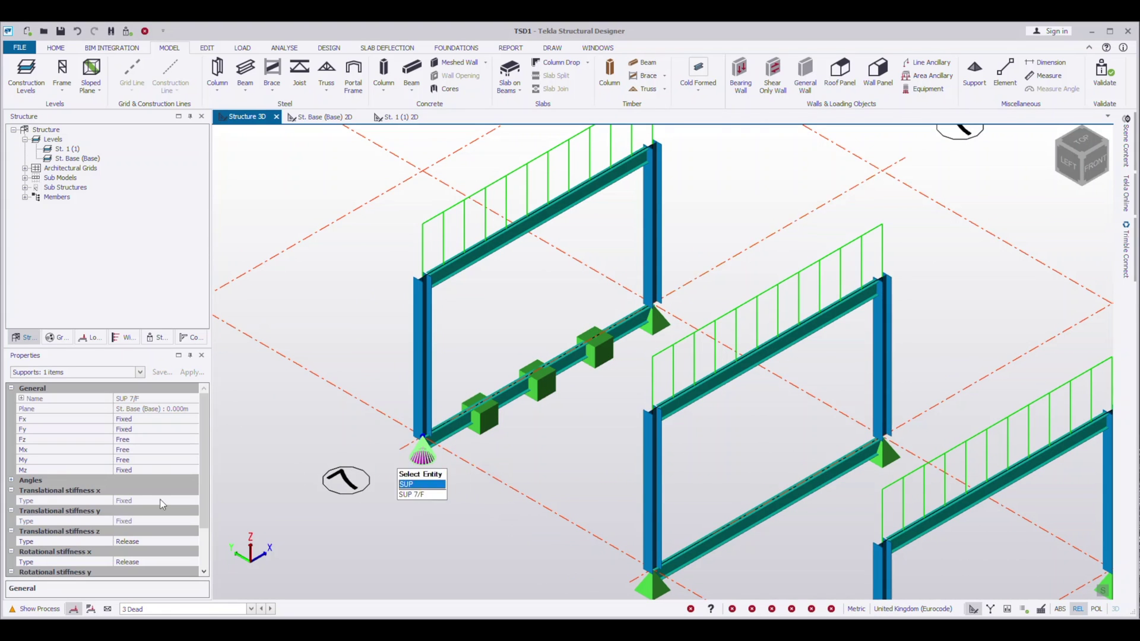
left_click(130, 471)
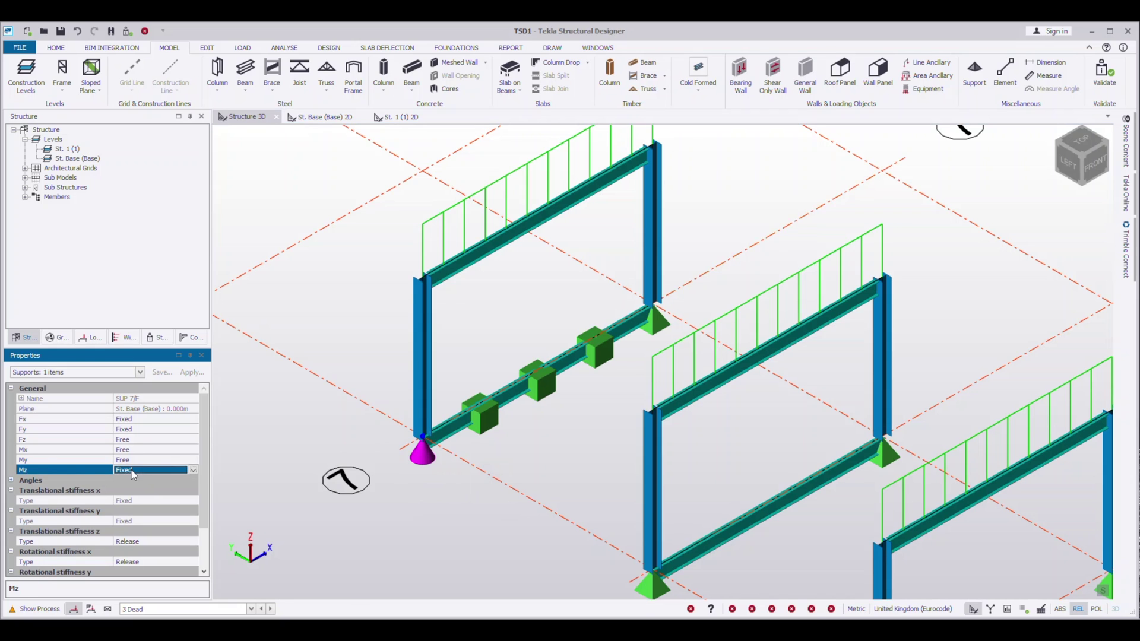
left_click(136, 440)
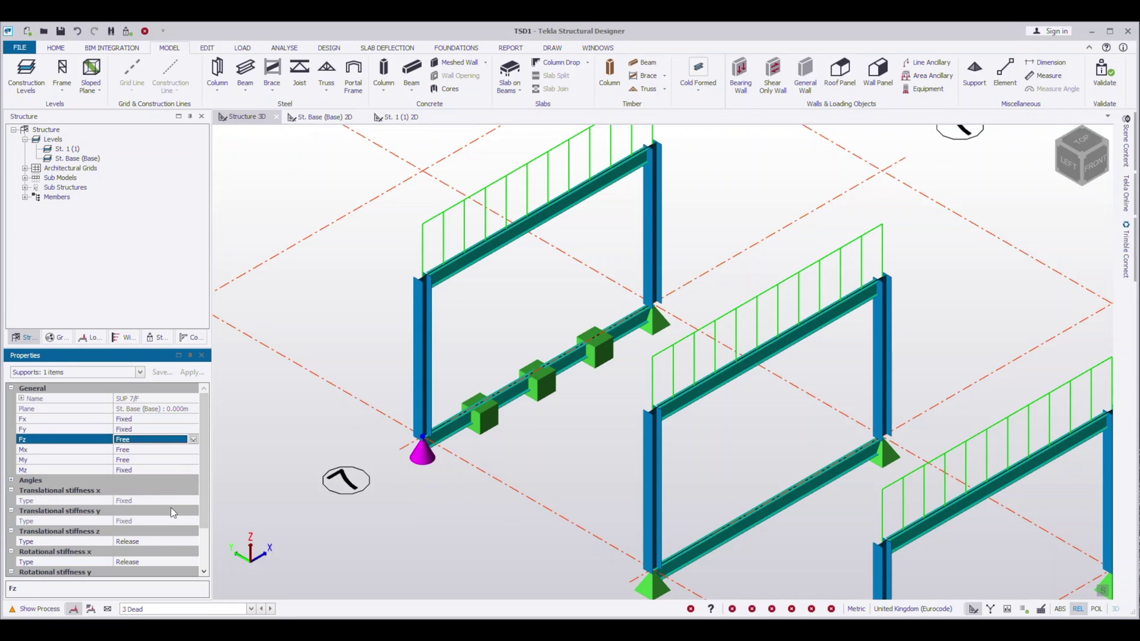
scroll(151, 537, "down", 2)
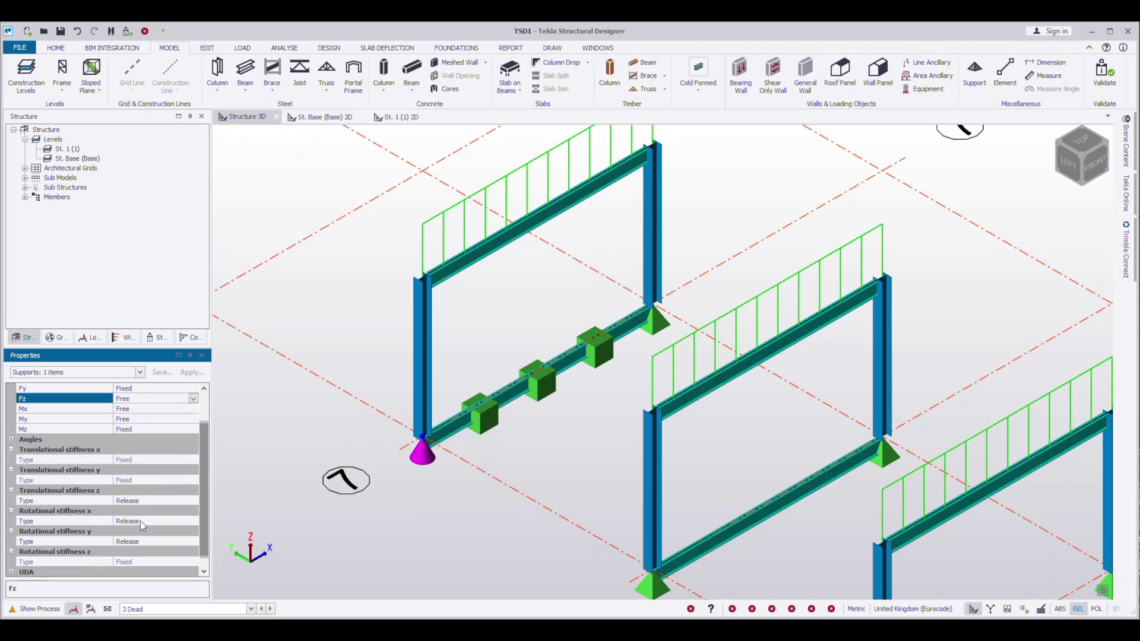
left_click(155, 502)
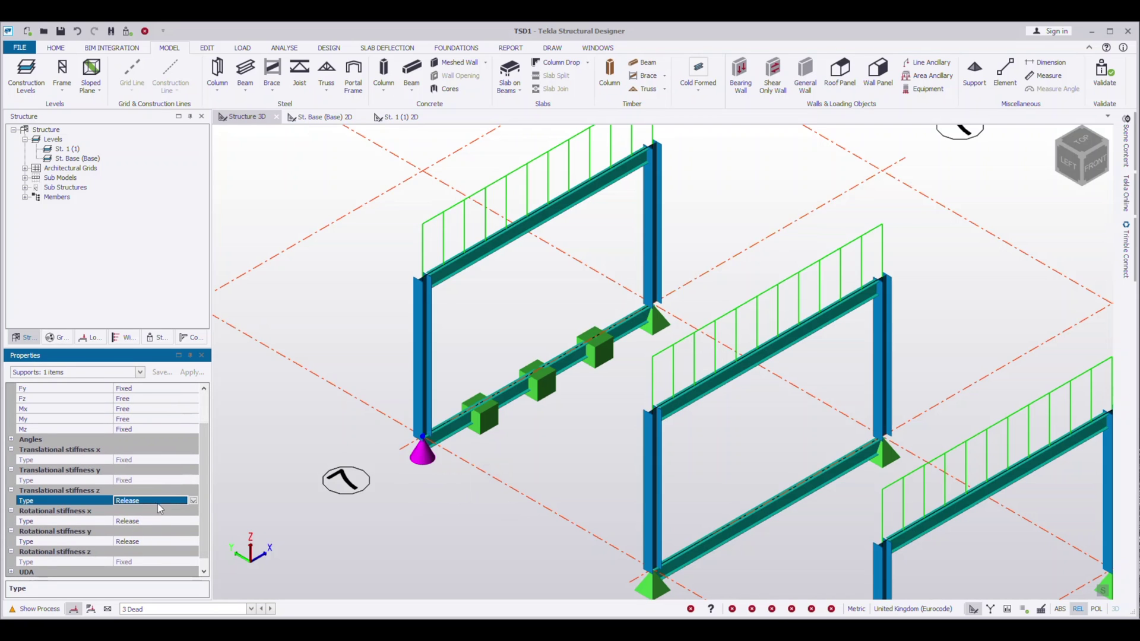
left_click(194, 502)
left_click(128, 532)
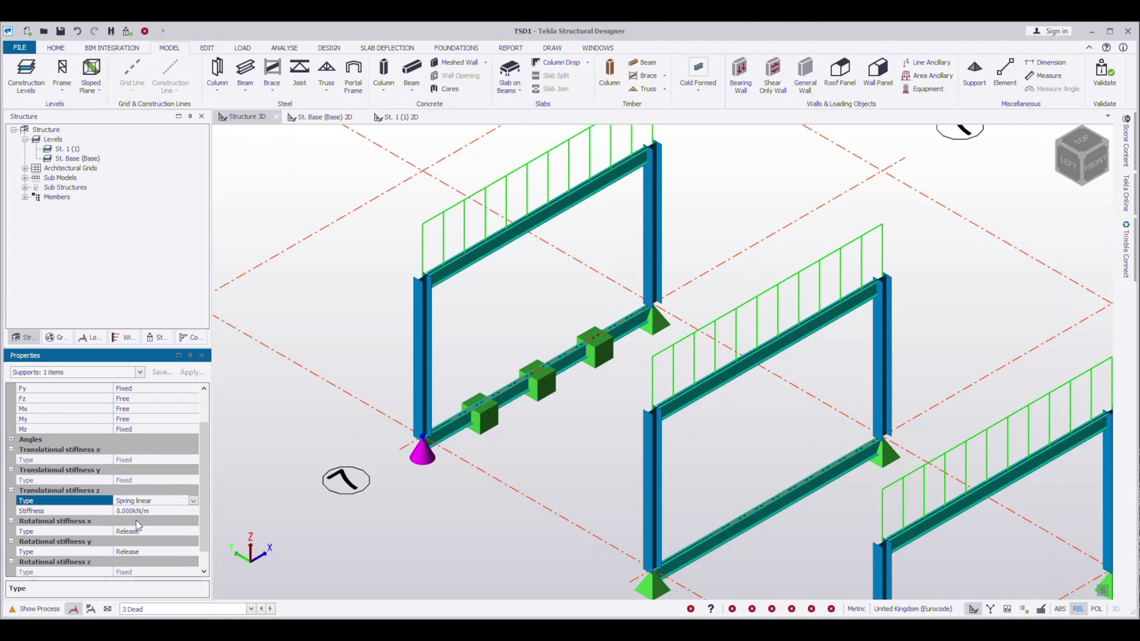
left_click(147, 511)
left_click_drag(147, 512, 105, 513)
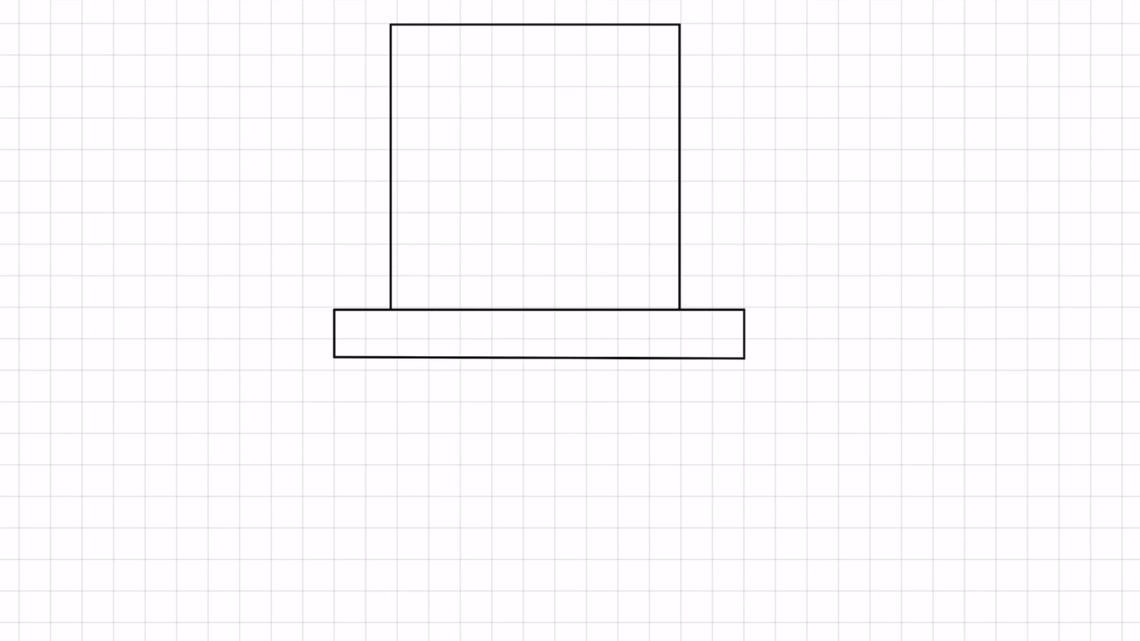
Switch to the wall and foundation sketch and draw a red downward load arrow labelled 50 kN/m inside the wall.
left_click_drag(534, 120, 530, 186)
left_click_drag(519, 158, 541, 153)
mouse_move(490, 82)
left_mouse_down()
mouse_move(474, 112)
mouse_move(499, 95)
left_mouse_up()
left_click_drag(520, 87, 520, 105)
left_click_drag(558, 71, 553, 124)
left_click_drag(561, 102, 585, 101)
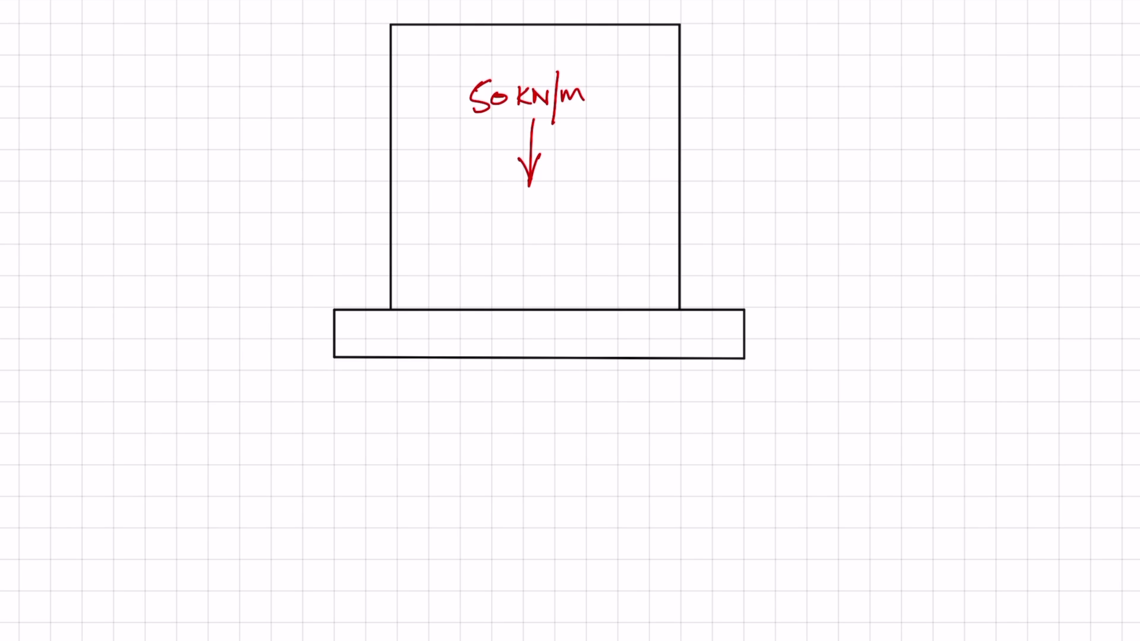
Add a black leader arrow to the wall's side with the handwritten note "Existing wall load on foundation".
left_click_drag(681, 181, 761, 149)
mouse_move(833, 132)
left_mouse_down()
mouse_move(862, 147)
mouse_move(974, 140)
left_mouse_up()
left_click_drag(787, 165, 802, 183)
left_click_drag(798, 175, 827, 173)
left_click_drag(926, 166, 938, 189)
left_click_drag(931, 176, 1027, 168)
left_click_drag(1018, 168, 1019, 185)
left_click_drag(1030, 172, 1031, 182)
left_click_drag(1036, 174, 1041, 179)
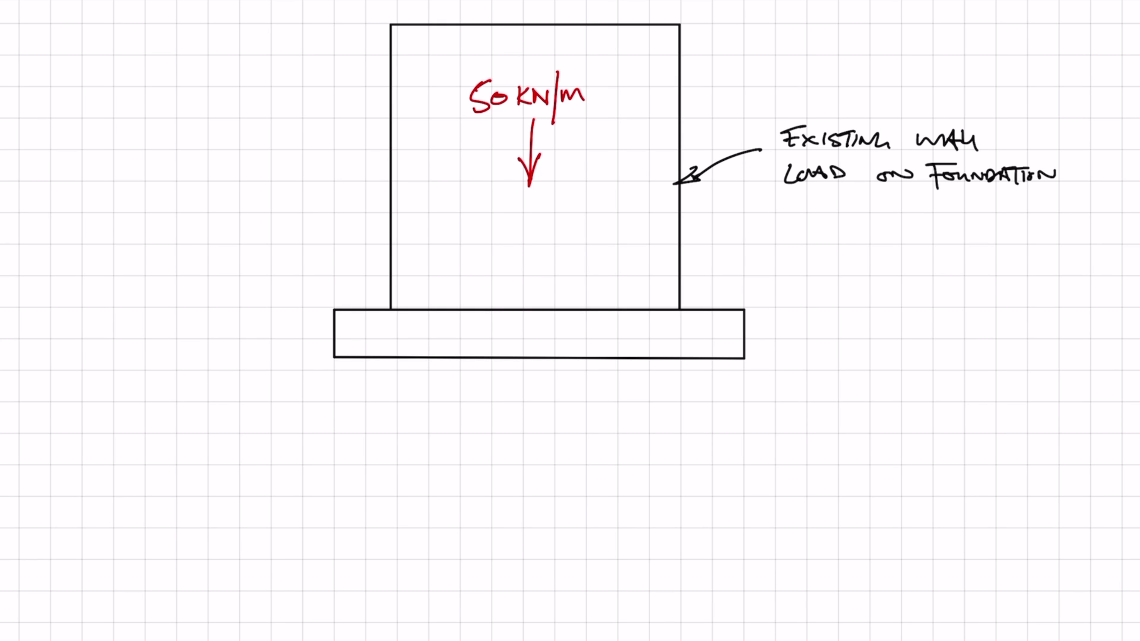
Write the formula "Spring stiffness, K = F/δ" by hand below the foundation sketch.
scroll(570, 320, "down", 3)
mouse_move(138, 308)
left_mouse_down()
mouse_move(116, 314)
mouse_move(116, 328)
left_mouse_up()
left_click_drag(141, 315, 153, 320)
left_click_drag(158, 316, 196, 326)
left_click_drag(201, 315, 240, 326)
mouse_move(249, 313)
left_mouse_down()
mouse_move(268, 311)
mouse_move(274, 328)
left_mouse_up()
left_click_drag(279, 328, 291, 312)
left_click_drag(290, 328, 310, 314)
left_click_drag(310, 314, 320, 326)
left_click_drag(325, 314, 336, 325)
left_click_drag(477, 294, 477, 312)
left_click_drag(479, 304, 494, 303)
left_click_drag(451, 321, 522, 318)
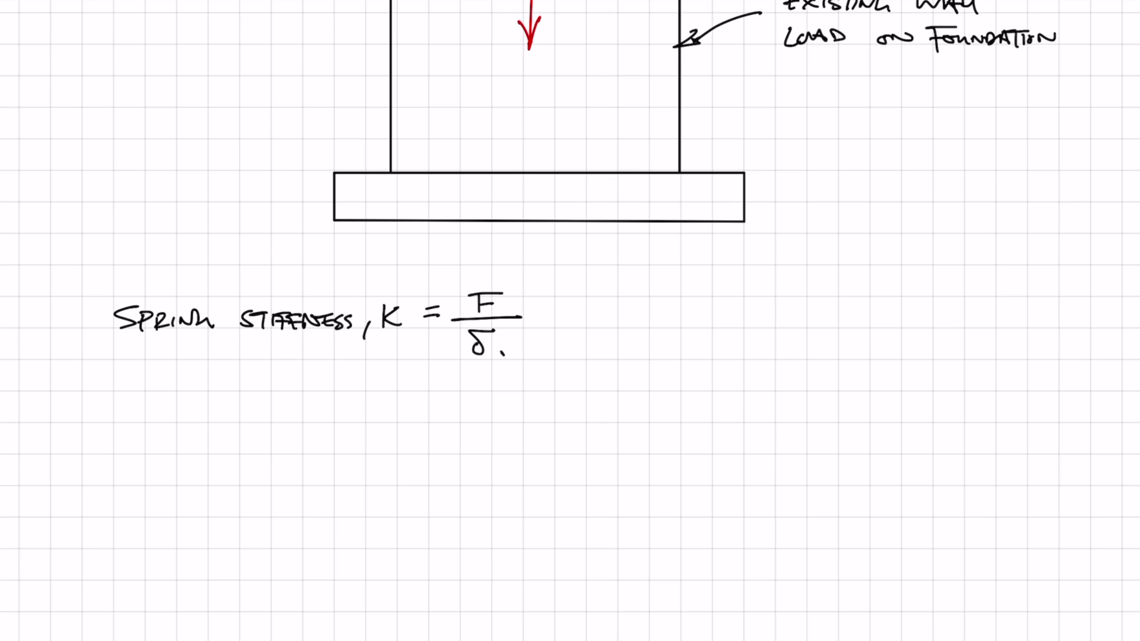
Write "δ = displacement = 20mm" by hand beside the spring stiffness formula.
left_click_drag(647, 303, 625, 323)
left_click_drag(651, 310, 666, 310)
left_click_drag(652, 317, 719, 325)
left_click_drag(732, 315, 724, 327)
mouse_move(737, 326)
left_mouse_down()
mouse_move(753, 316)
mouse_move(798, 327)
left_mouse_up()
left_click_drag(819, 315, 810, 326)
mouse_move(821, 326)
left_mouse_down()
mouse_move(836, 316)
mouse_move(841, 327)
left_mouse_up()
left_click_drag(857, 327, 872, 316)
left_click_drag(871, 316, 975, 326)
left_click_drag(991, 319, 987, 320)
left_click_drag(997, 326, 1058, 326)
left_click(1069, 325)
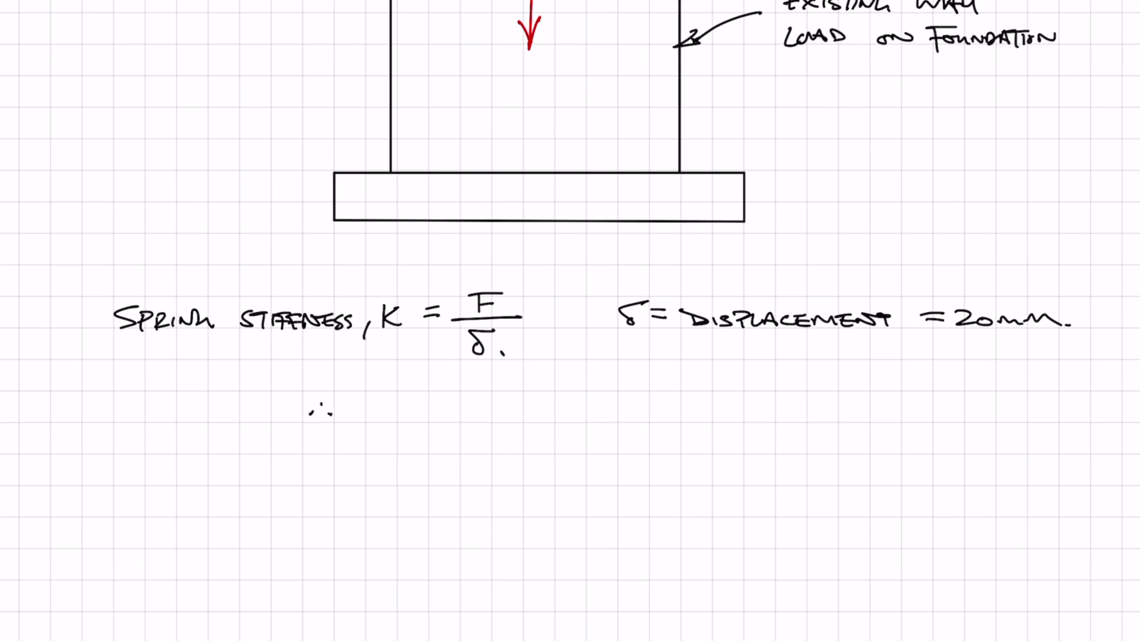
Write the spring stiffness calculation K = 50/(20×10⁻³) with its result, 2500 kN/m, by hand below the formula.
mouse_move(465, 394)
left_mouse_down()
mouse_move(440, 413)
mouse_move(513, 419)
left_mouse_up()
left_click_drag(424, 446, 440, 456)
left_click_drag(453, 446, 451, 447)
left_click_drag(464, 450, 475, 451)
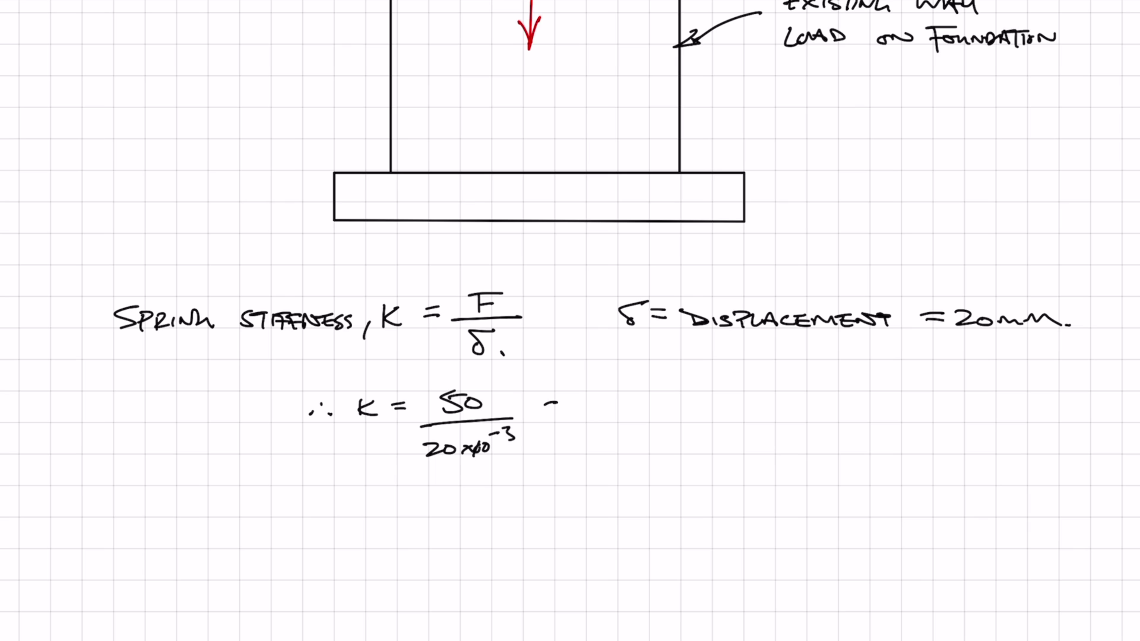
left_click_drag(587, 404, 611, 418)
mouse_move(633, 403)
left_mouse_down()
mouse_move(618, 417)
mouse_move(641, 408)
left_mouse_up()
mouse_move(656, 406)
left_mouse_down()
mouse_move(710, 406)
mouse_move(710, 439)
left_mouse_up()
left_click_drag(715, 417, 747, 416)
left_click(764, 419)
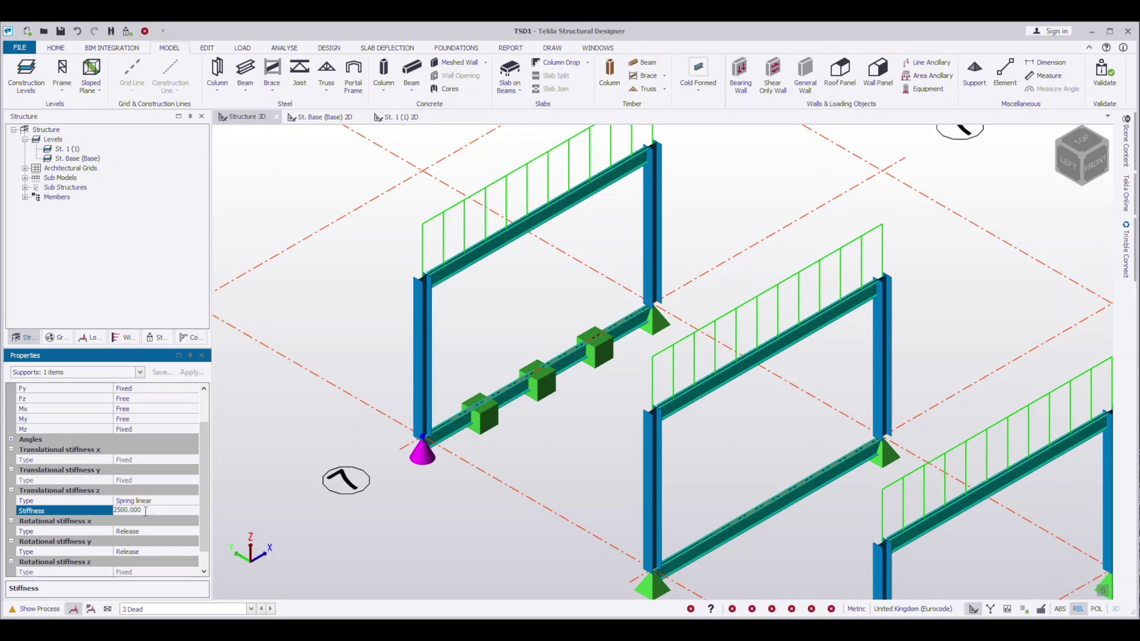
Switch to Tekla Structural Designer and set the vertical linear spring stiffness of the support at 7/F to 2500 kN/m.
left_click(272, 481)
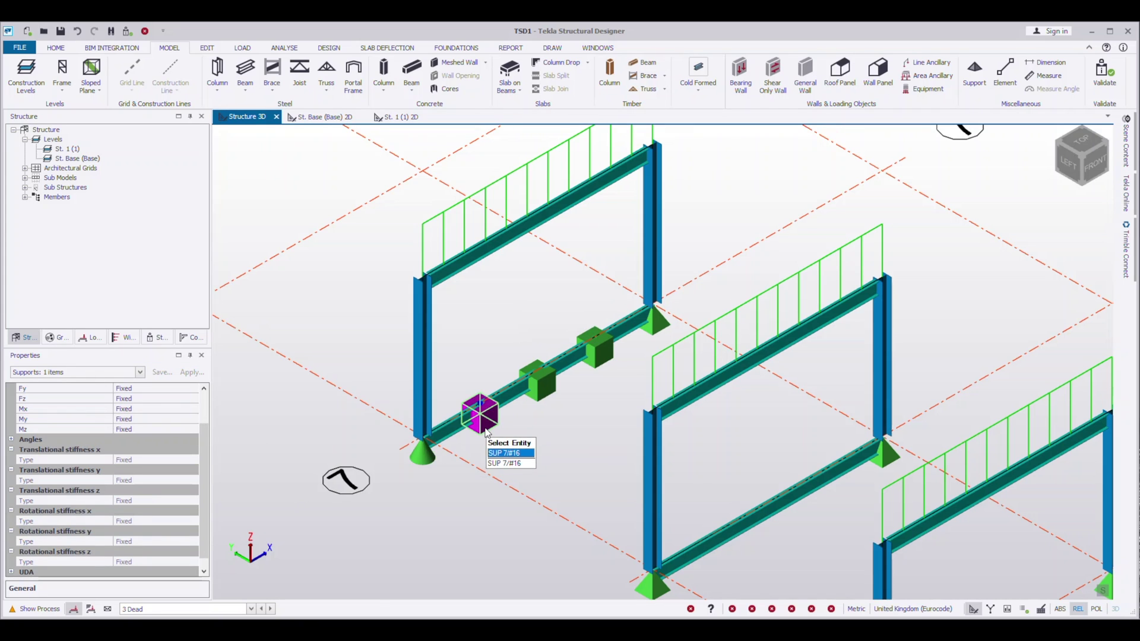
mouse_move(423, 460)
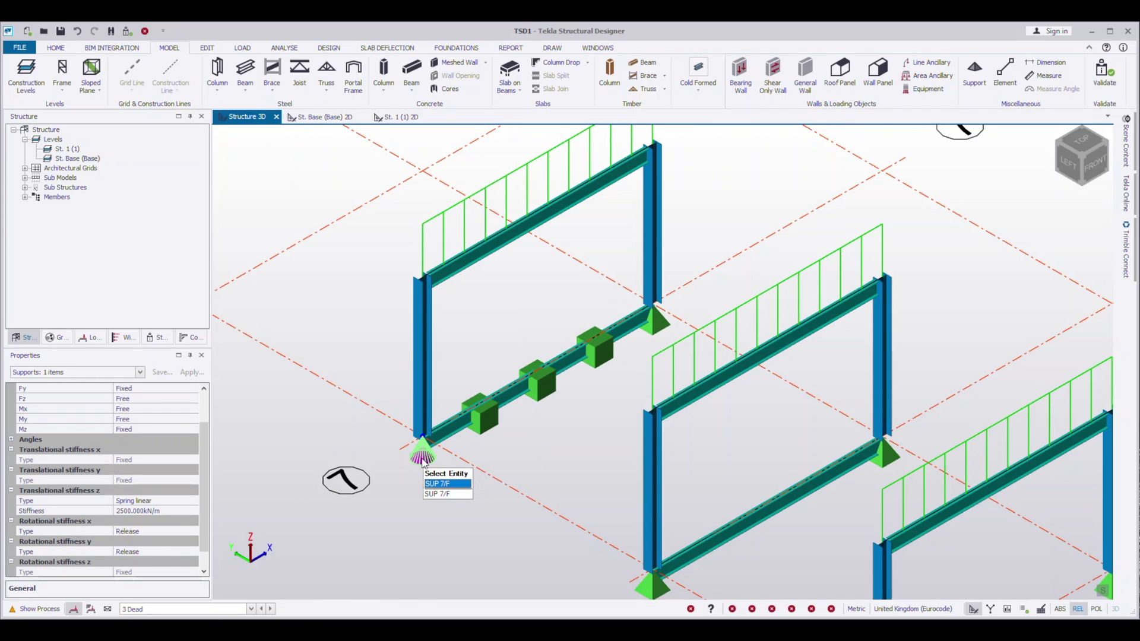
left_click(484, 414)
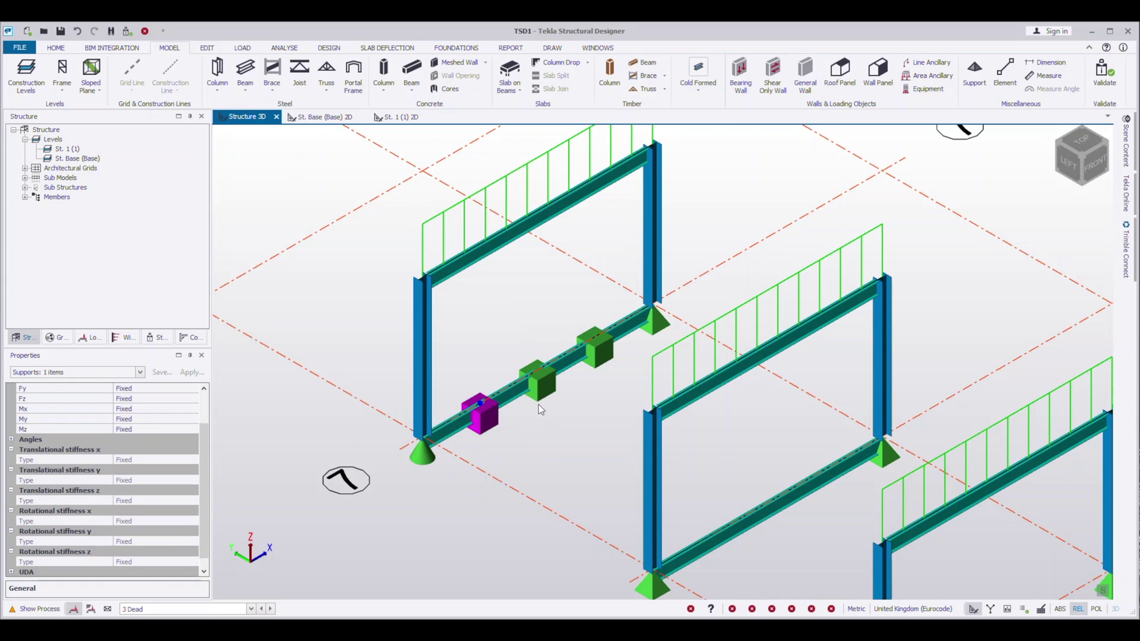
left_click(540, 381, "ctrl")
left_click(614, 358, "ctrl")
left_click(655, 327, "ctrl")
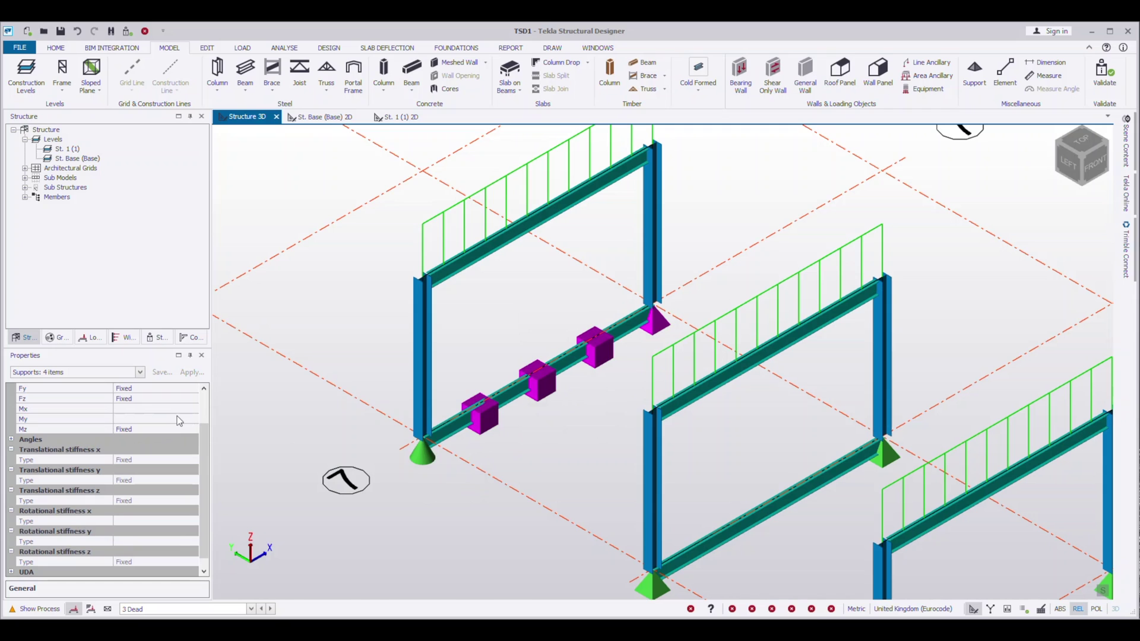
left_click(423, 453)
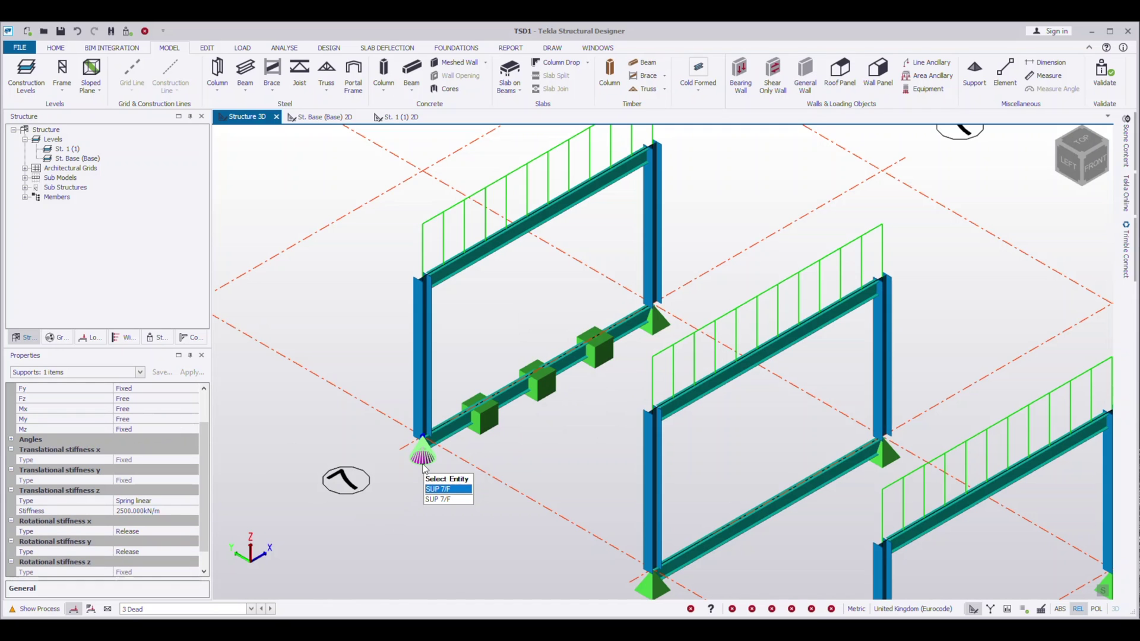
Set the other four supports under the grid 7 frame's lower beam to Fz free, Mx free and My fixed.
left_click(483, 415)
left_click(538, 380, "ctrl")
left_click(595, 347, "ctrl")
left_click(656, 323, "ctrl")
double_click(137, 400)
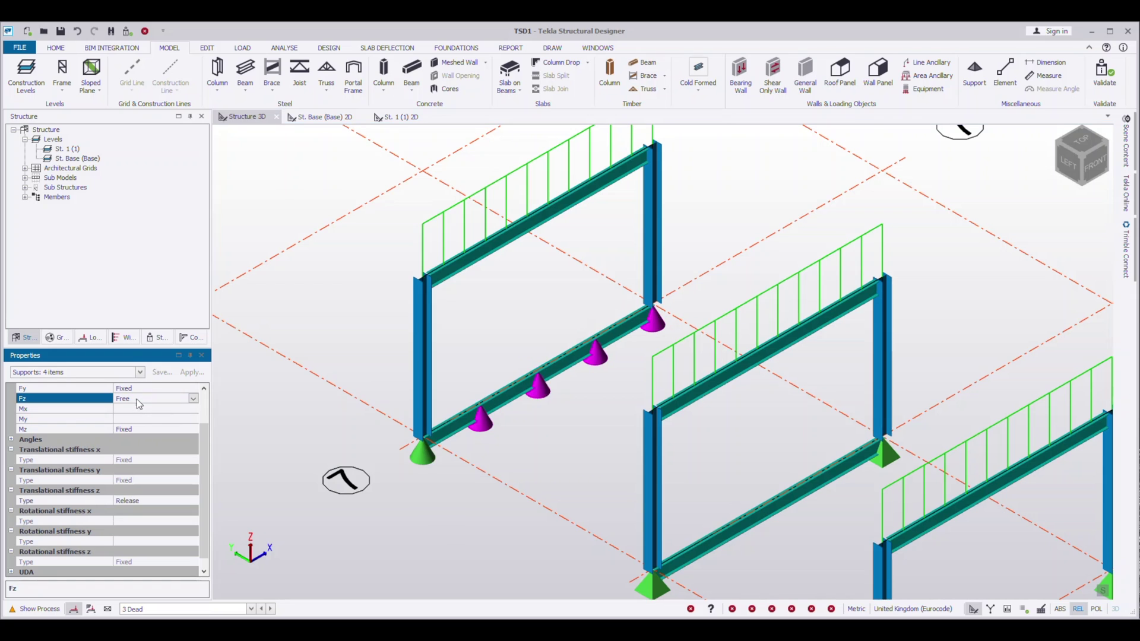
double_click(144, 410)
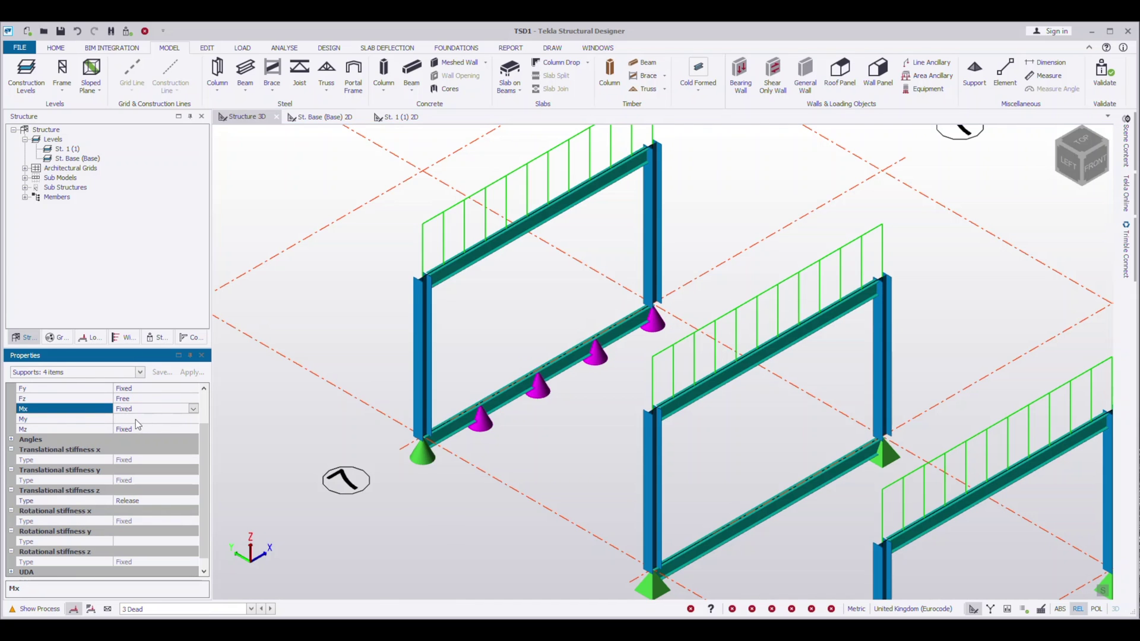
double_click(137, 409)
double_click(133, 419)
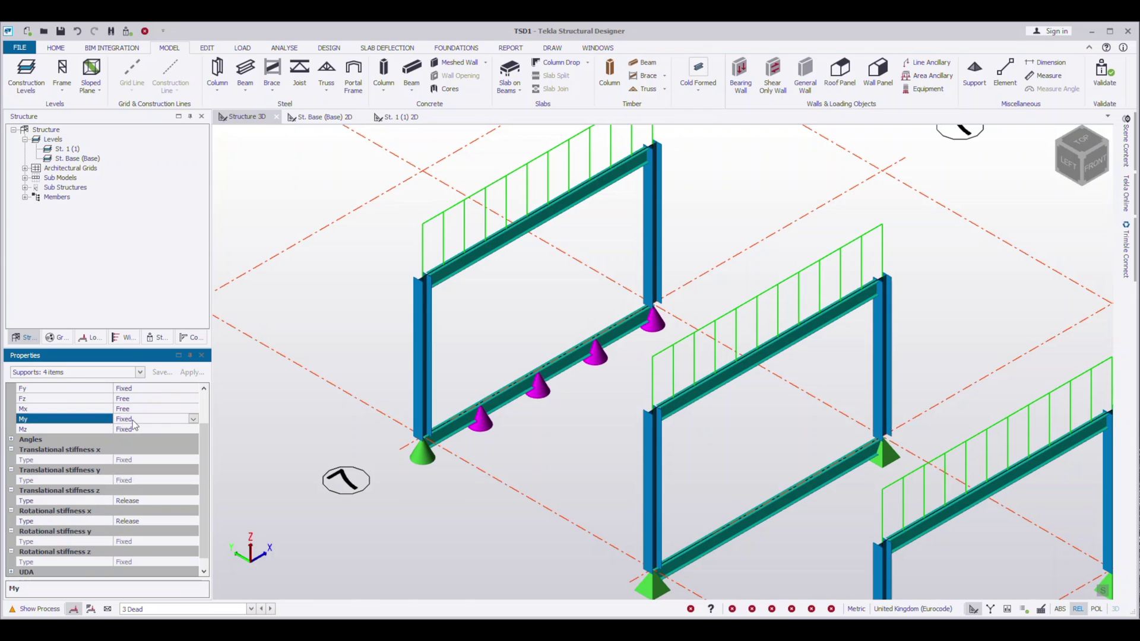
Make the z translational stiffness of these four supports a linear spring of 2500 kN/m.
left_click(171, 502)
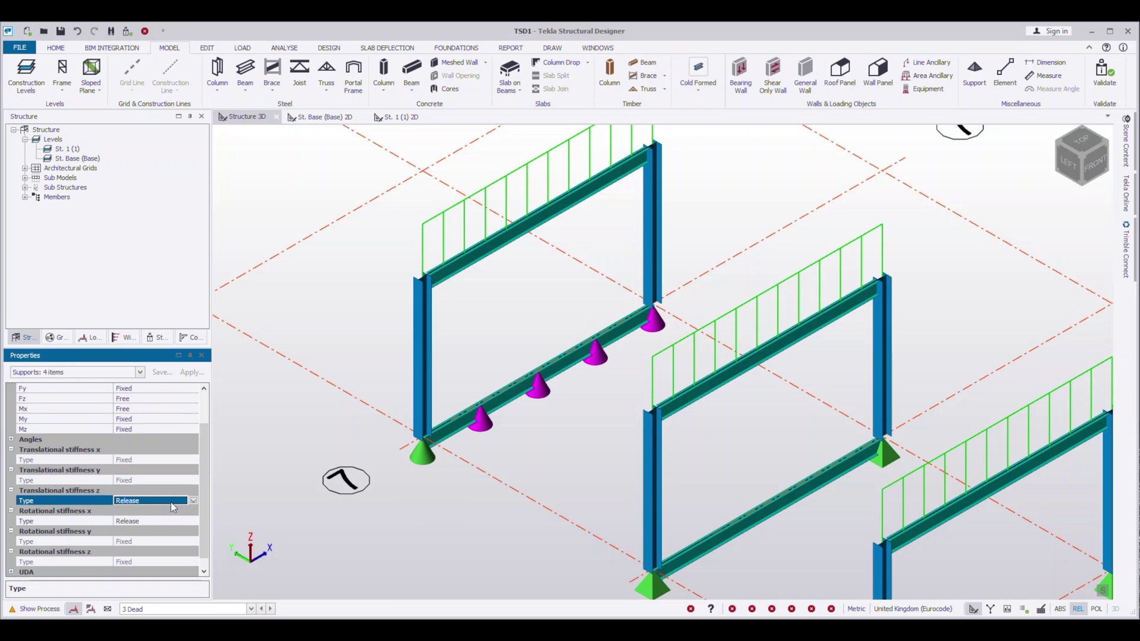
left_click(193, 501)
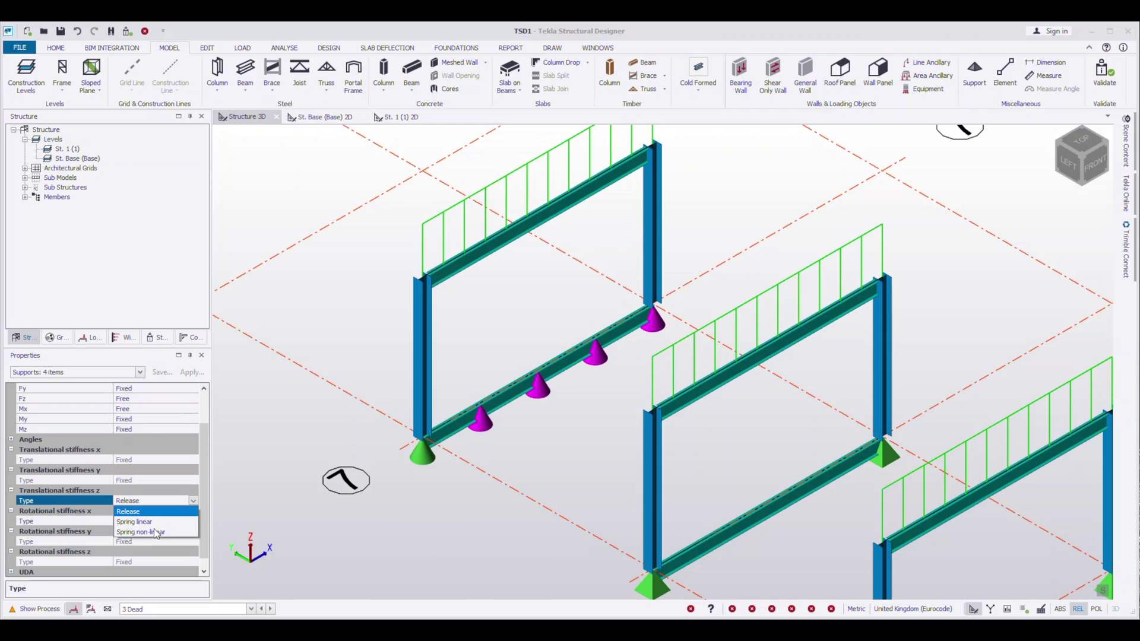
left_click(150, 522)
left_click(137, 511)
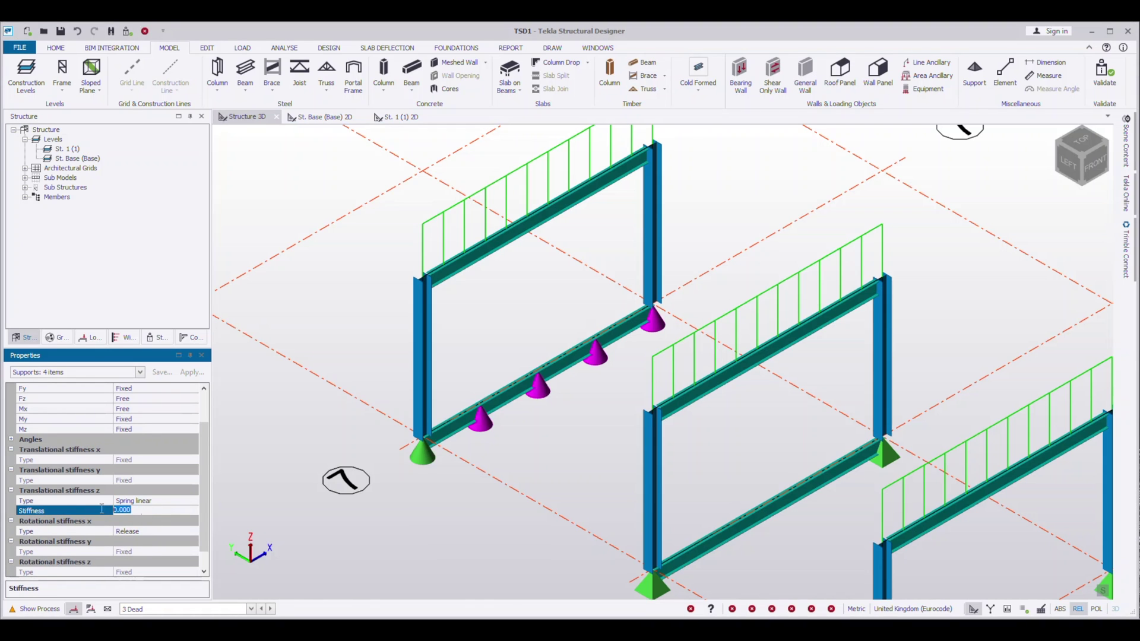
type("2500.000")
left_click(366, 445)
Check the spring properties of each of the four changed supports along the grid 7 lower beam.
left_click(480, 417)
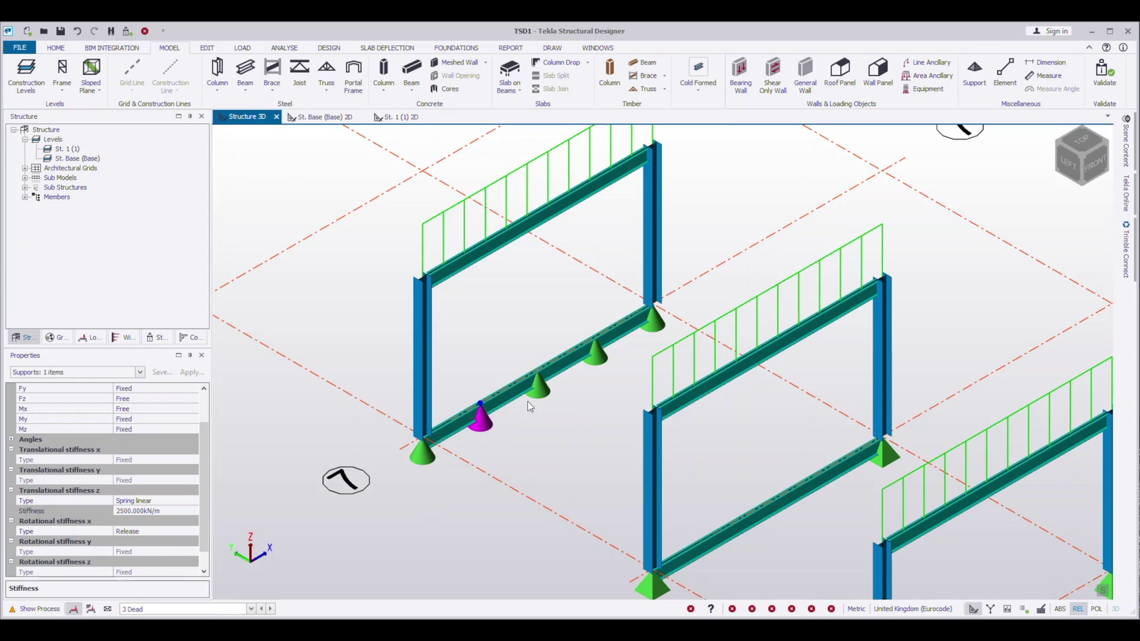
left_click(538, 386)
left_click(596, 354)
left_click(653, 320)
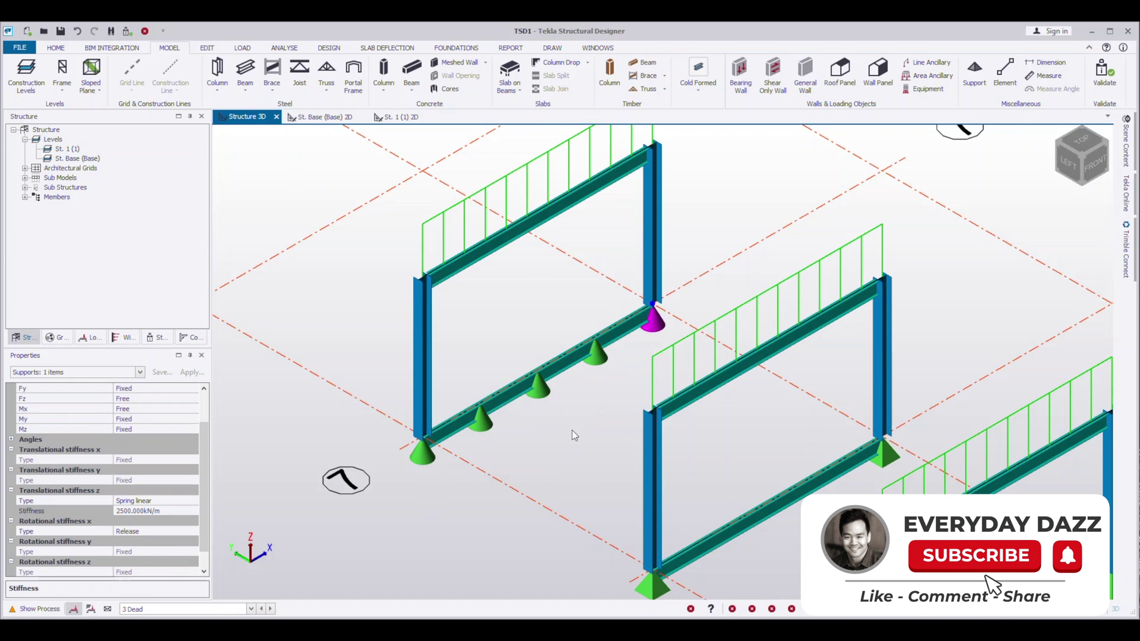
Examine the frames side by side, including the upper beam of the grid 6 box frame.
scroll(571, 445, "down", 3)
middle_click_drag(571, 498, 447, 441)
scroll(489, 452, "down", 1)
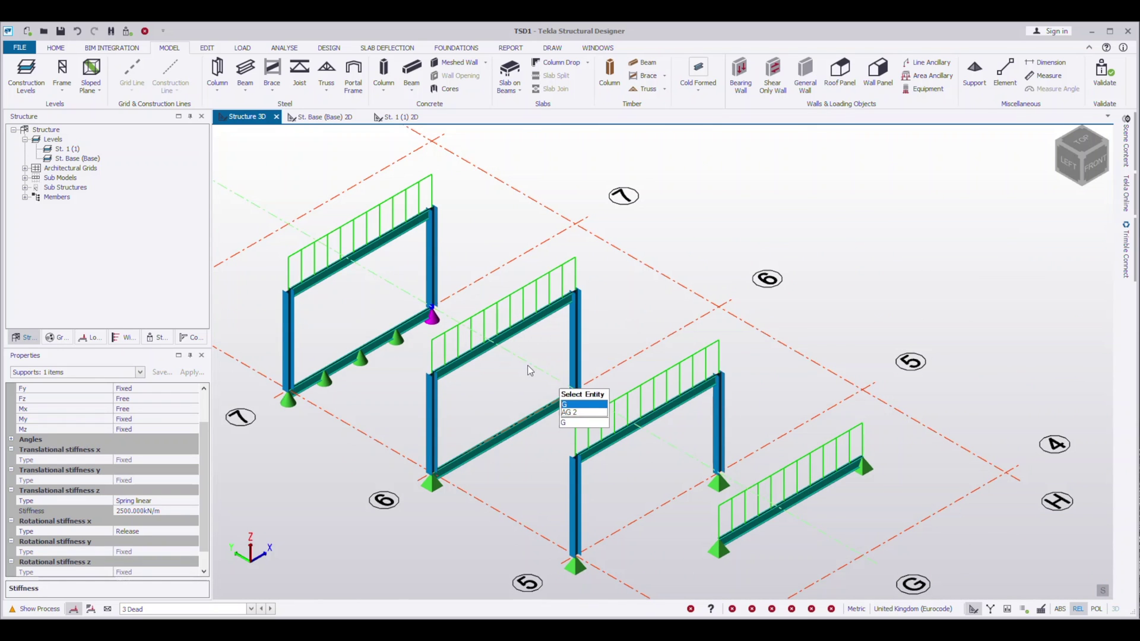
scroll(469, 352, "up", 3)
scroll(469, 352, "down", 3)
scroll(523, 354, "up", 2)
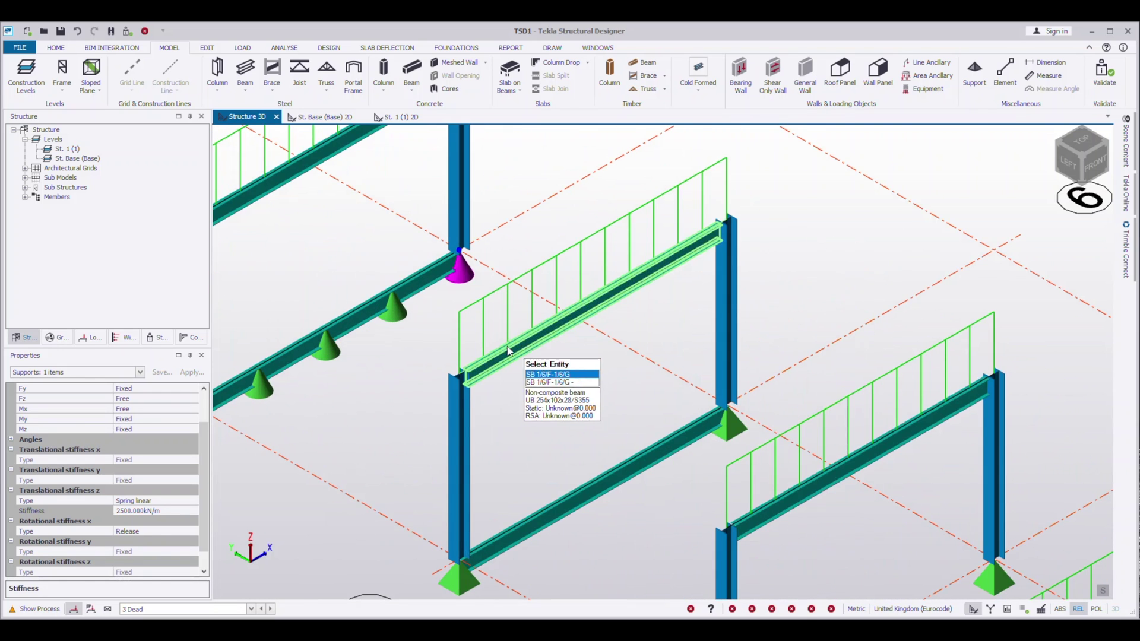
left_click(466, 366)
scroll(416, 280, "down", 1)
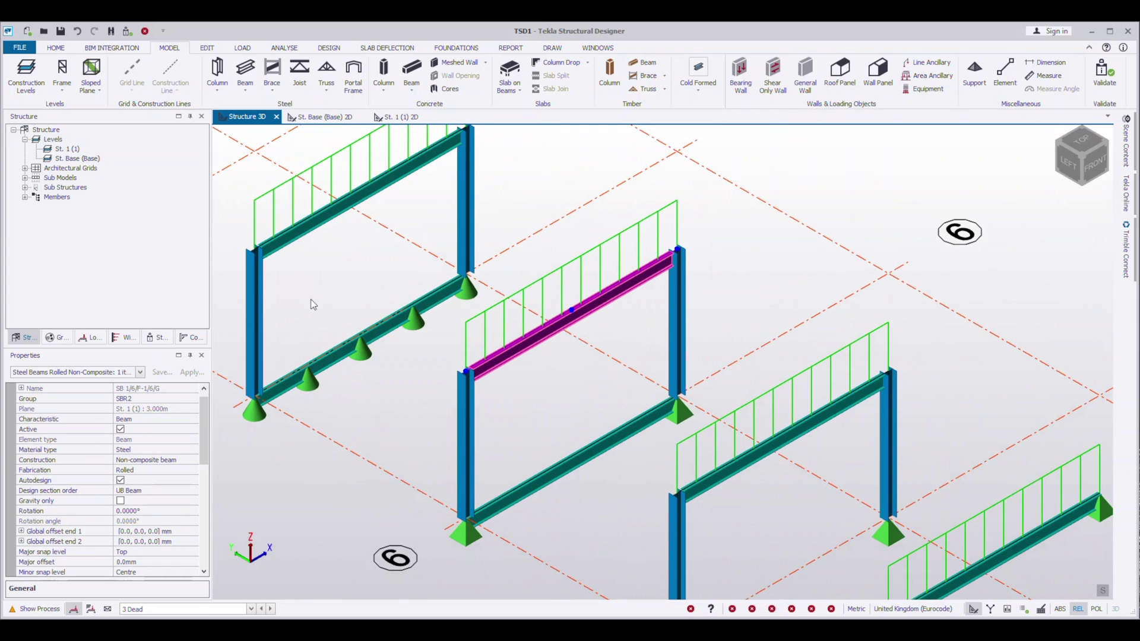
middle_click_drag(311, 301, 299, 322)
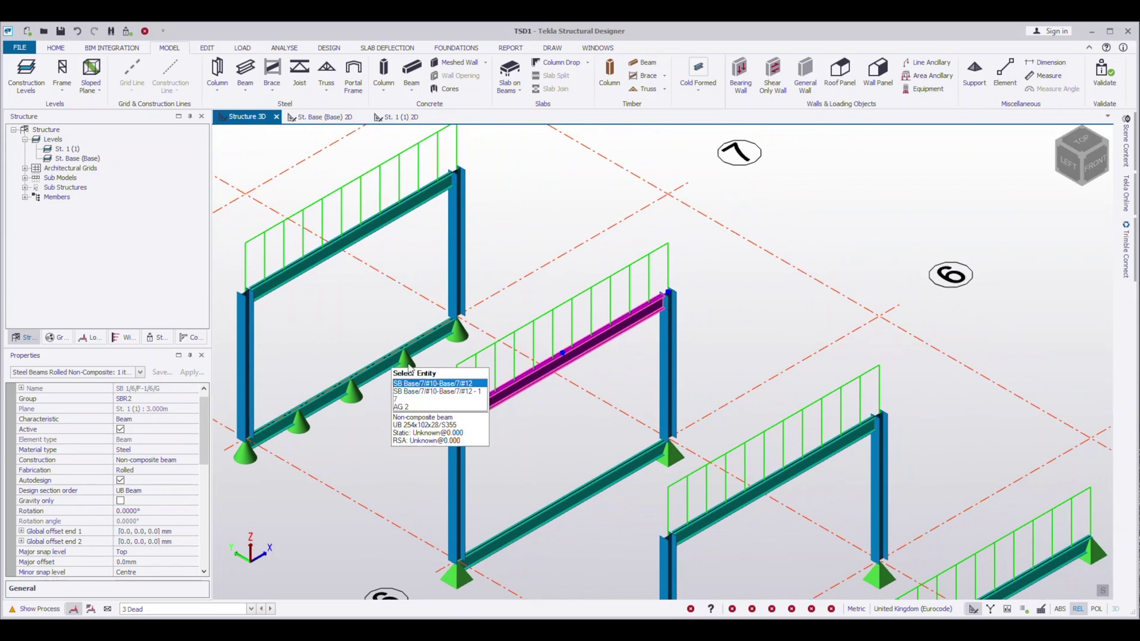
scroll(374, 356, "down", 2)
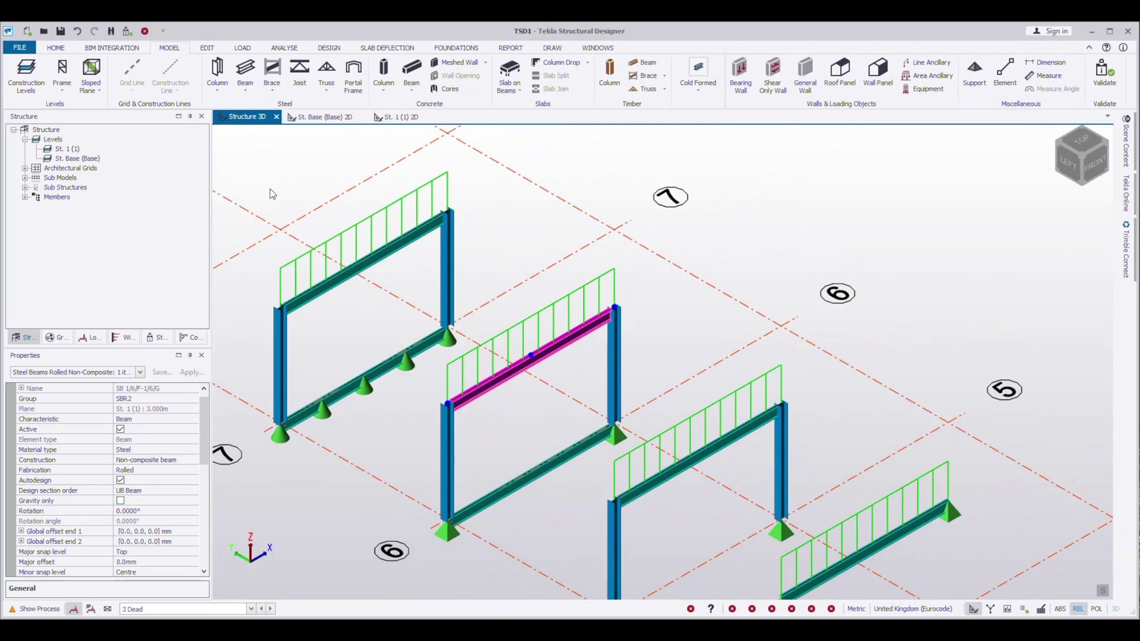
Run a 1st order linear analysis for all loadcases.
left_click(291, 47)
left_click(74, 62)
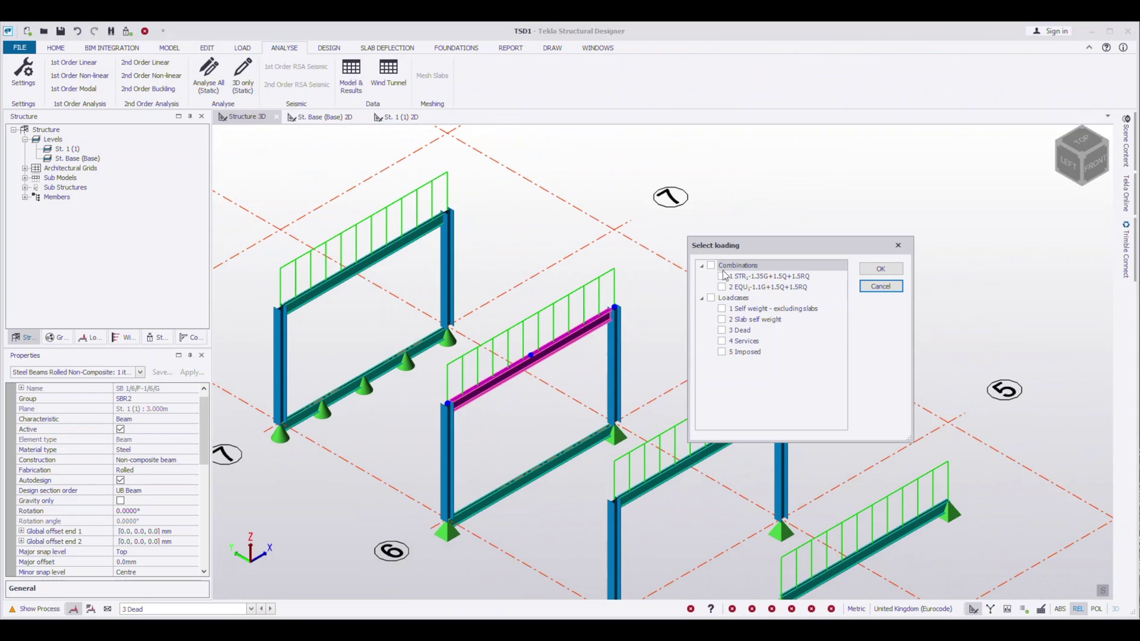
left_click(711, 298)
left_click(879, 269)
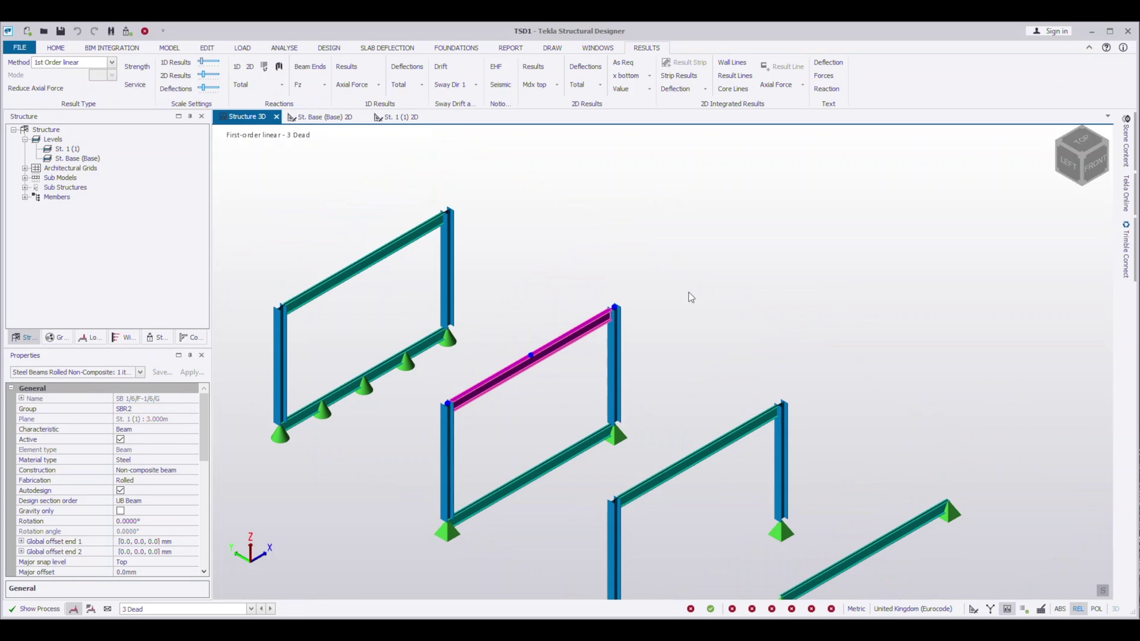
Display the total member deflections with their value labels and compare them across the four models.
middle_click_drag(658, 277, 657, 229)
scroll(729, 301, "down", 1)
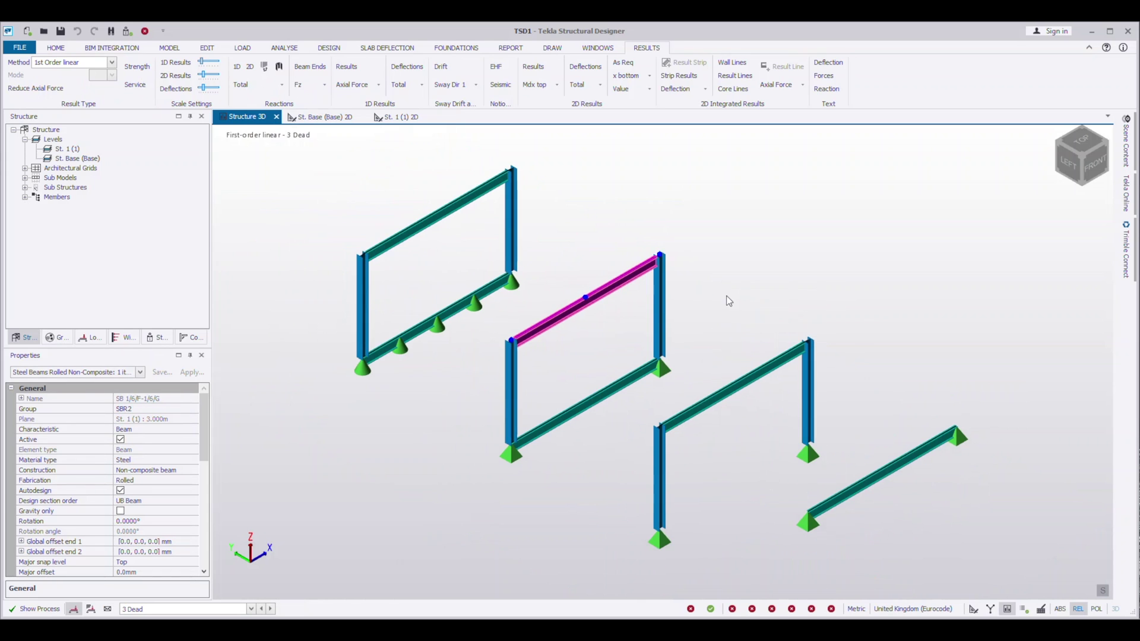
left_click(402, 66)
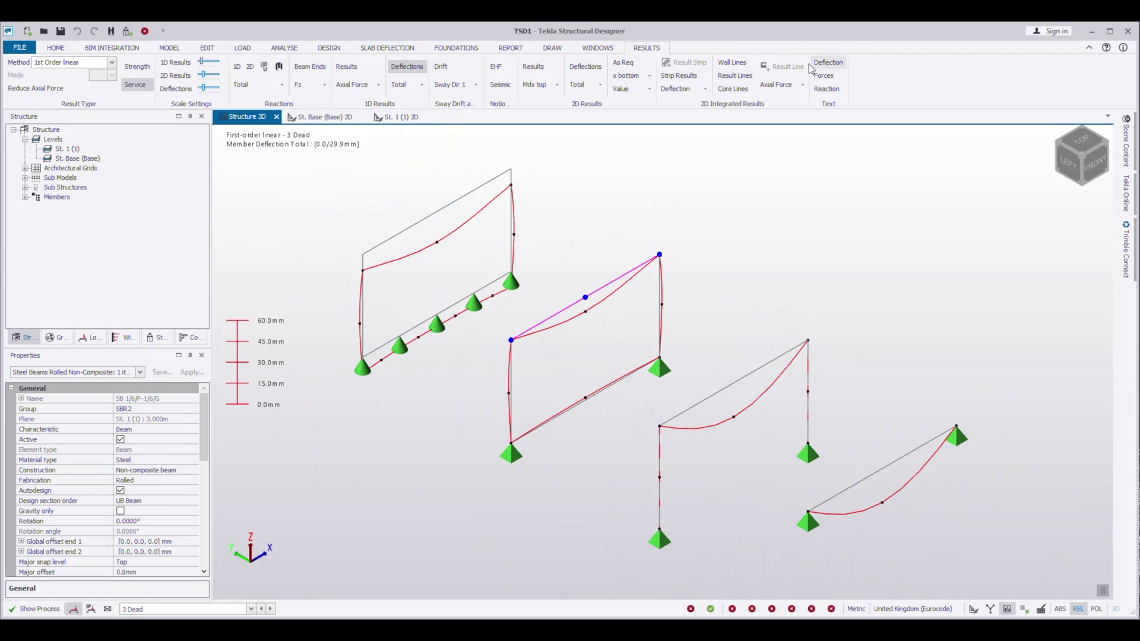
left_click(829, 63)
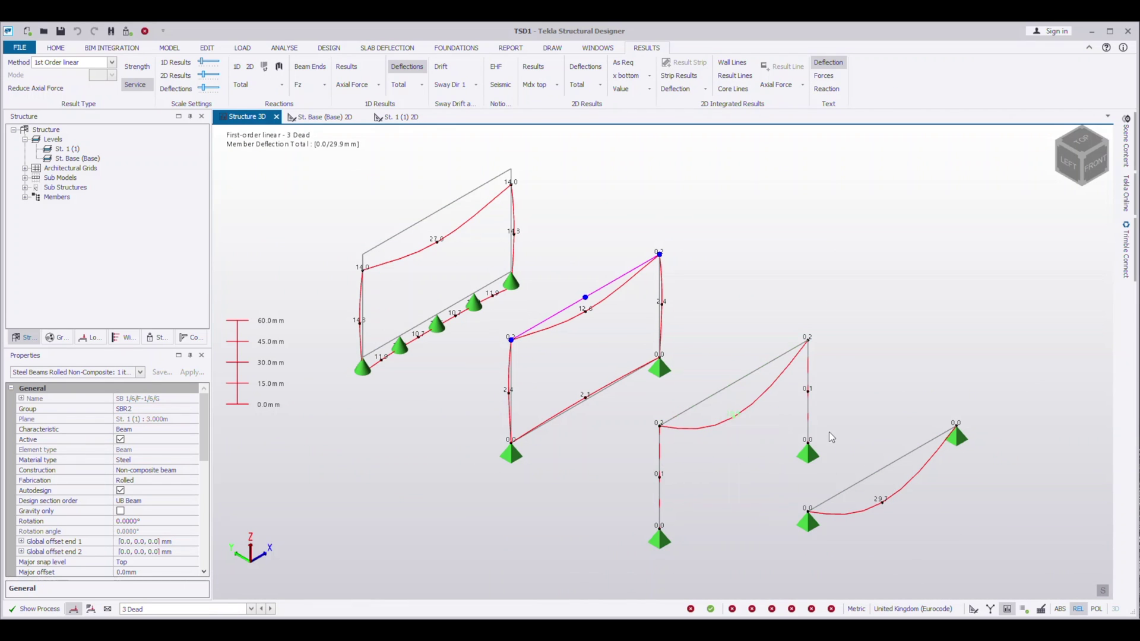
middle_click_drag(736, 475, 716, 472)
middle_click_drag(710, 465, 704, 467)
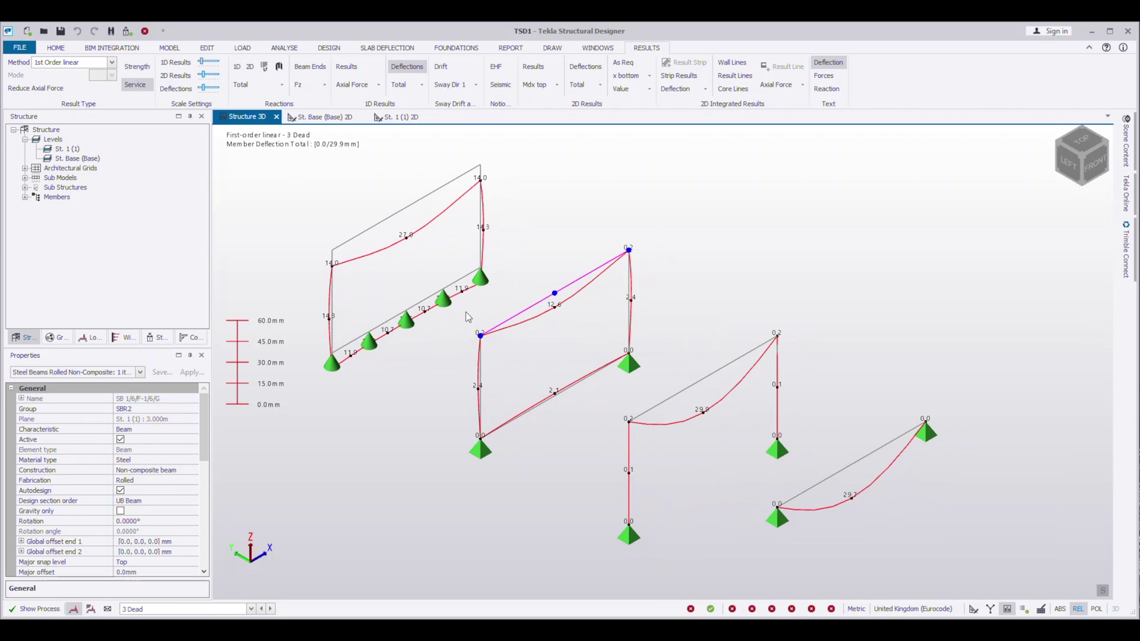
middle_click_drag(585, 353, 575, 351)
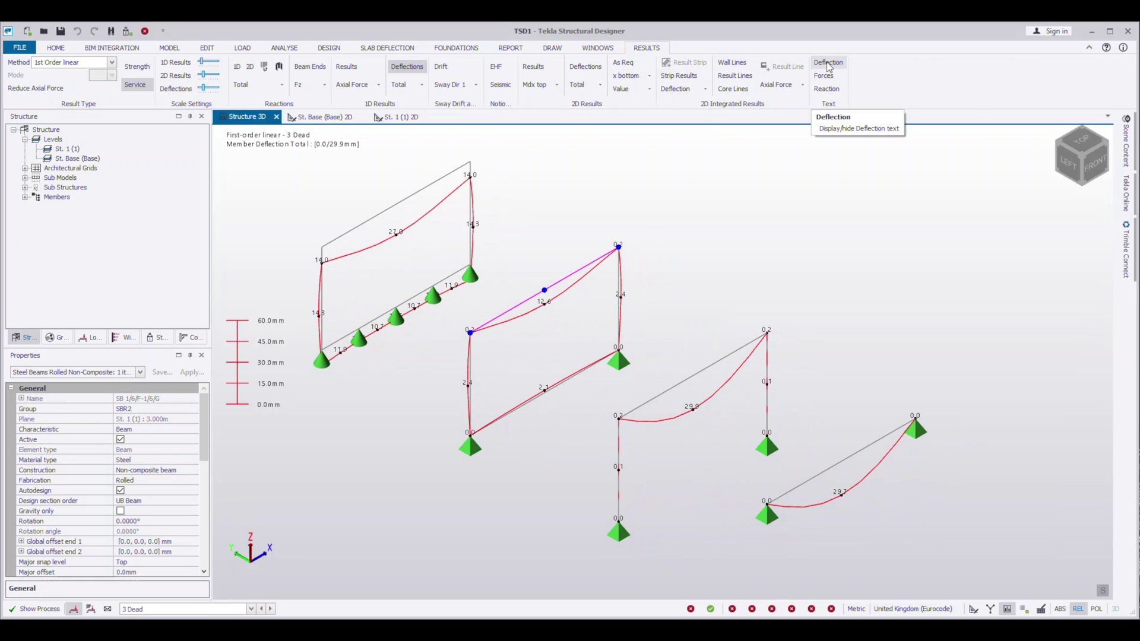
Hide the deflections, clear the beam selection, and display the Moment Major diagrams with their force values.
left_click(419, 68)
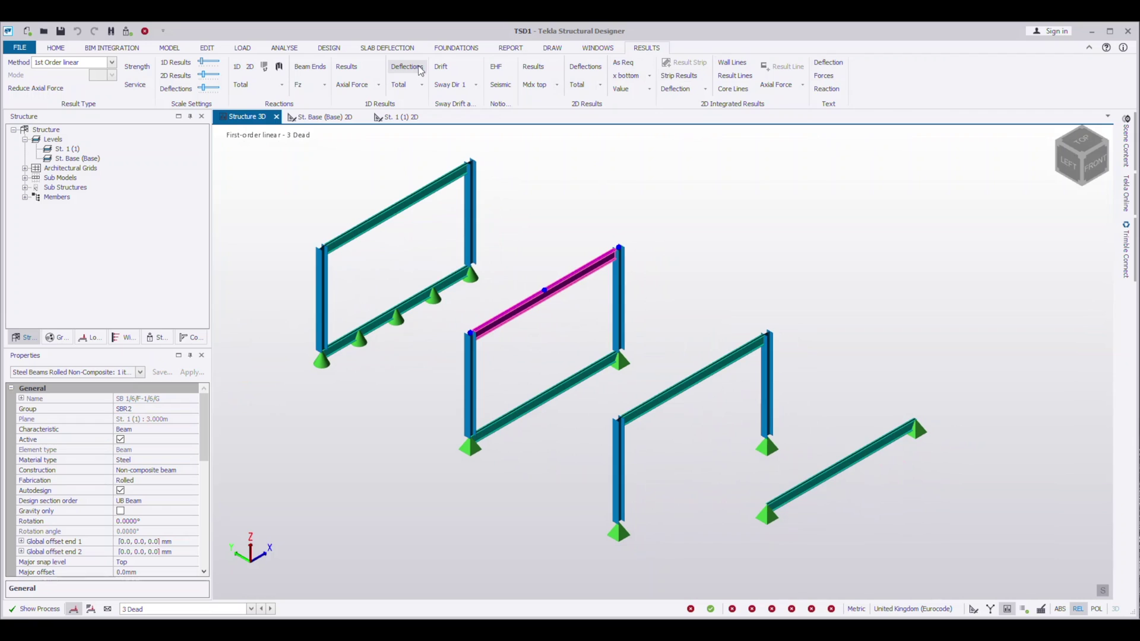
left_click(554, 196)
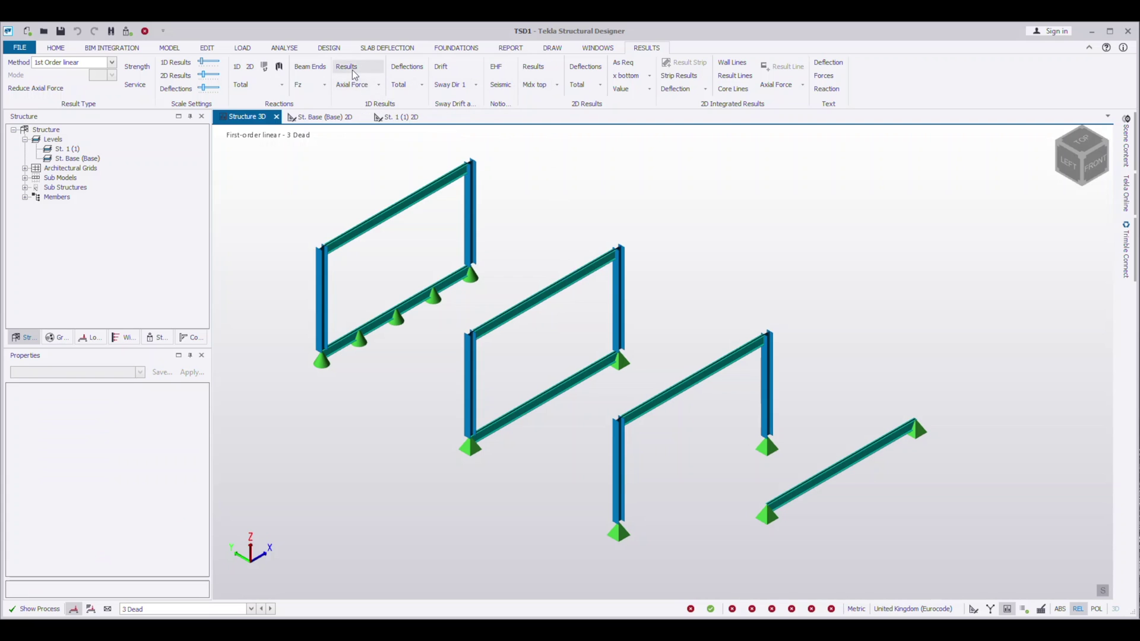
left_click(379, 85)
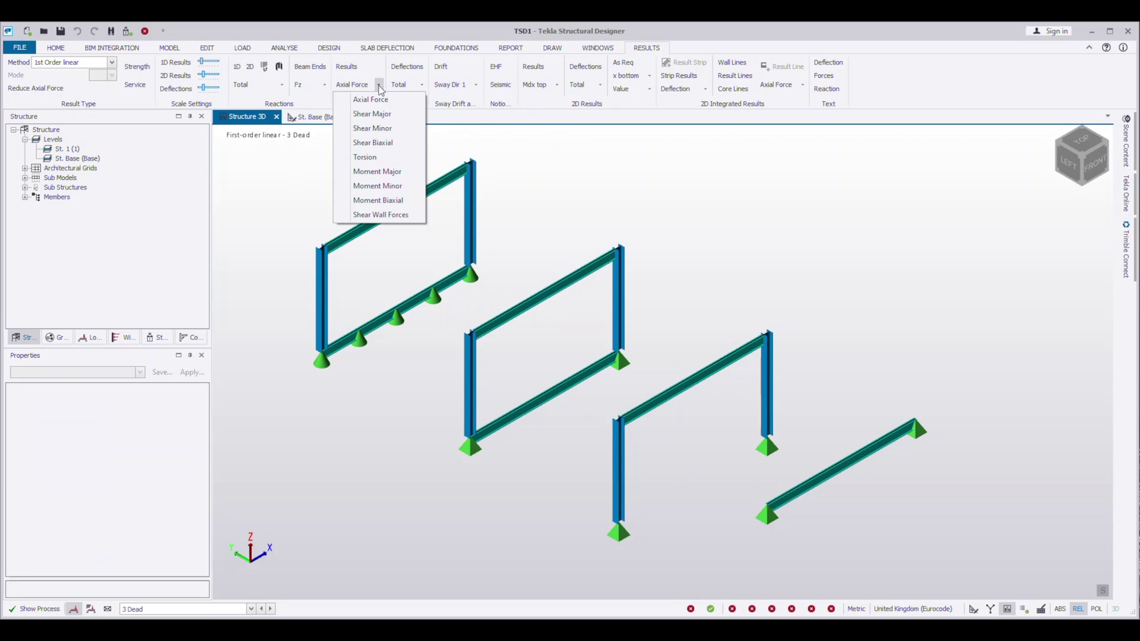
left_click(379, 172)
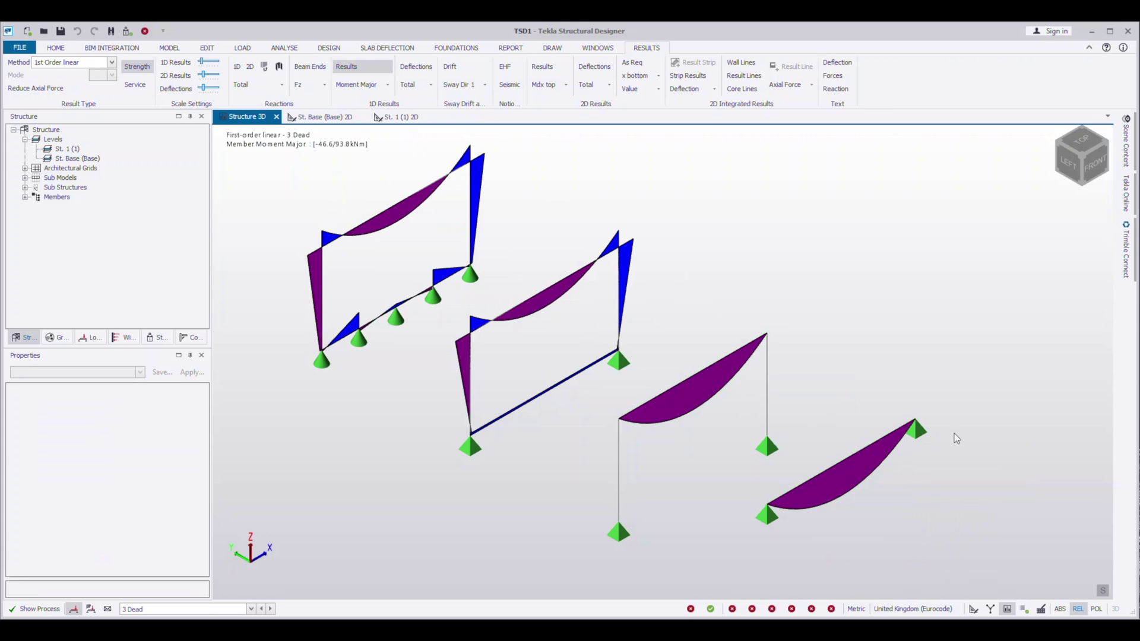
mouse_move(901, 469)
left_click(832, 76)
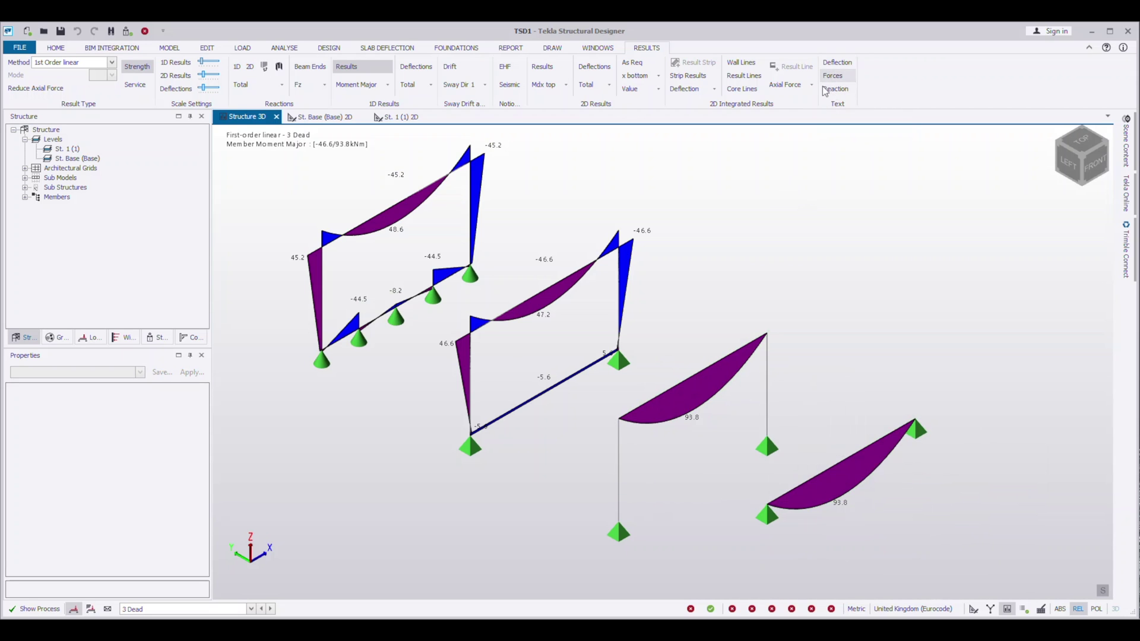
Compare the major moments across the frames and hide the force value labels.
middle_click_drag(681, 252, 767, 291)
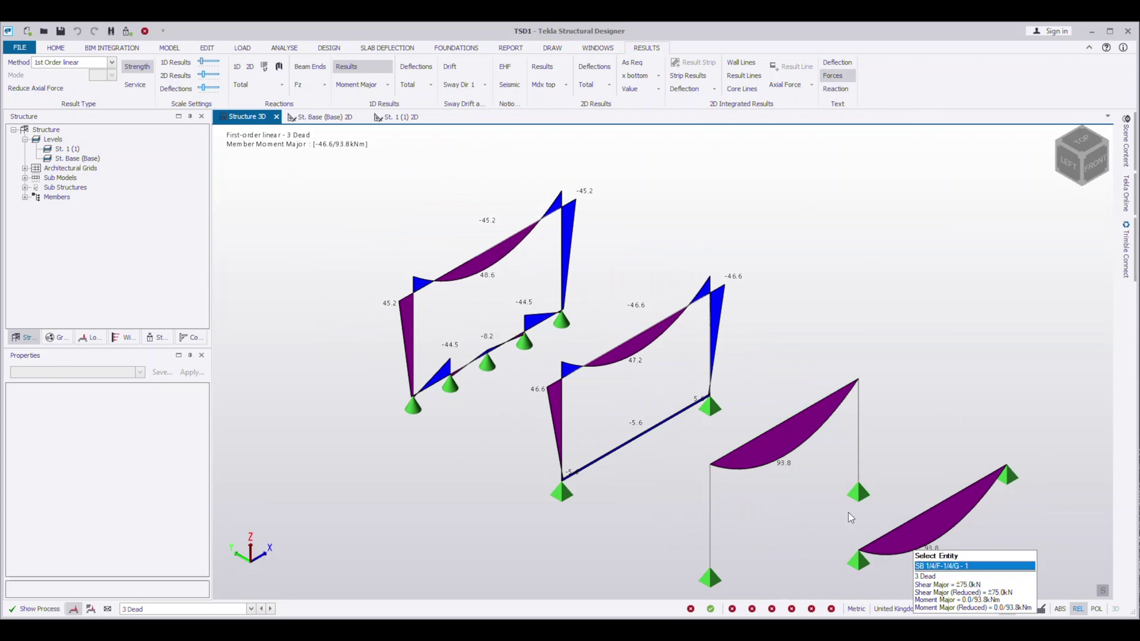
middle_click_drag(822, 371, 939, 395)
left_click(833, 75)
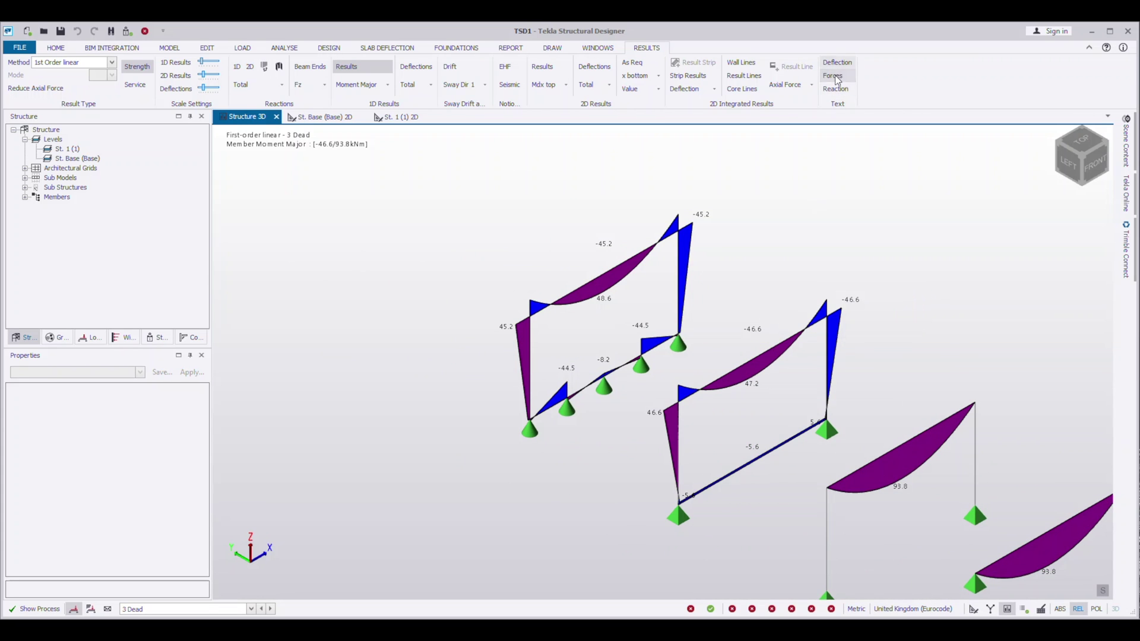
middle_click_drag(758, 265, 704, 254)
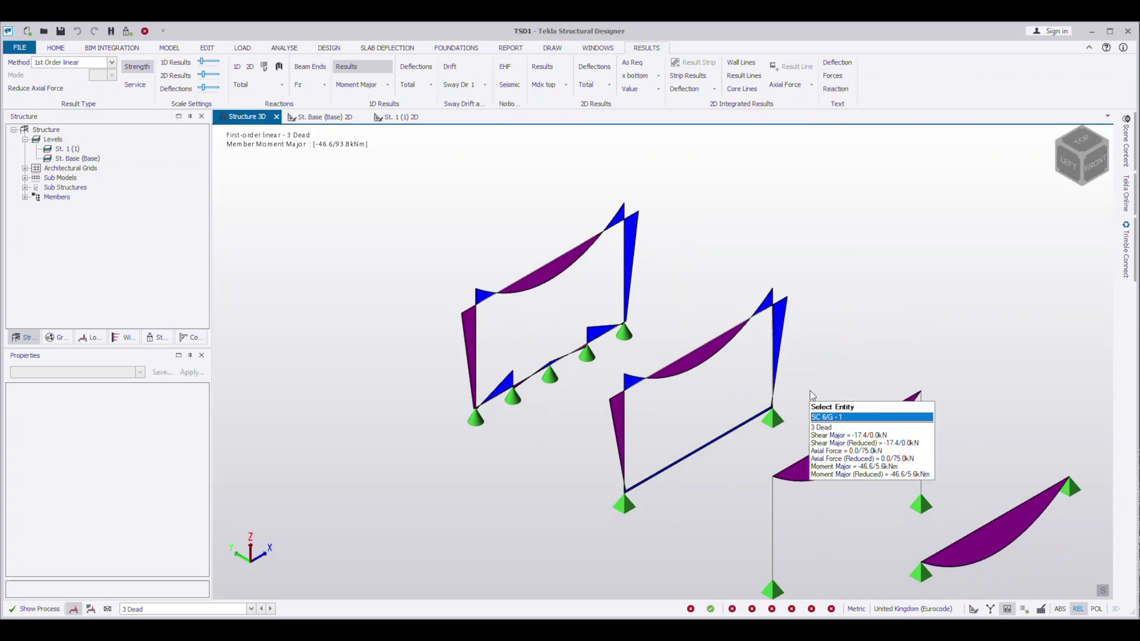
Examine the major moment diagrams along the columns and lower beams of the spring-supported and pin-supported box frames.
scroll(771, 433, "up", 2)
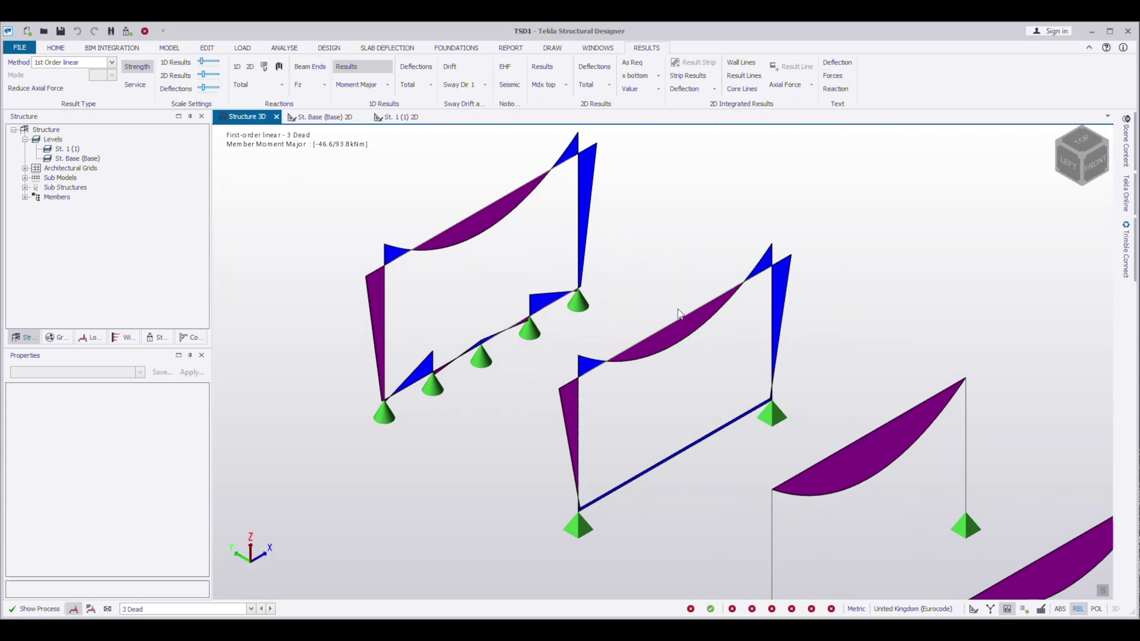
mouse_move(694, 298)
mouse_move(768, 276)
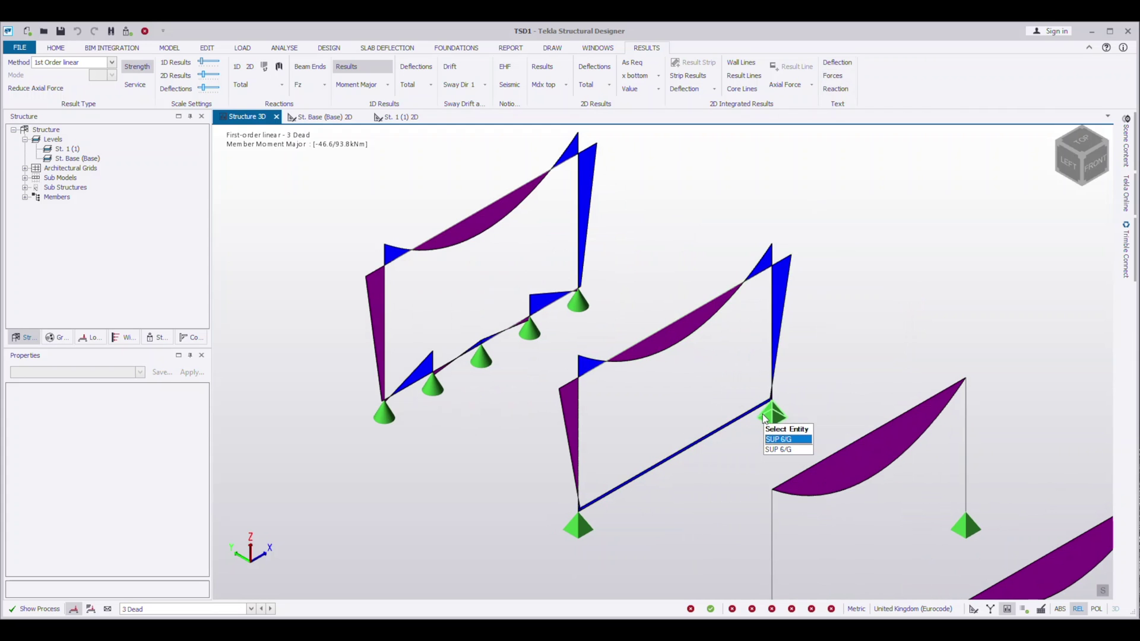
mouse_move(394, 390)
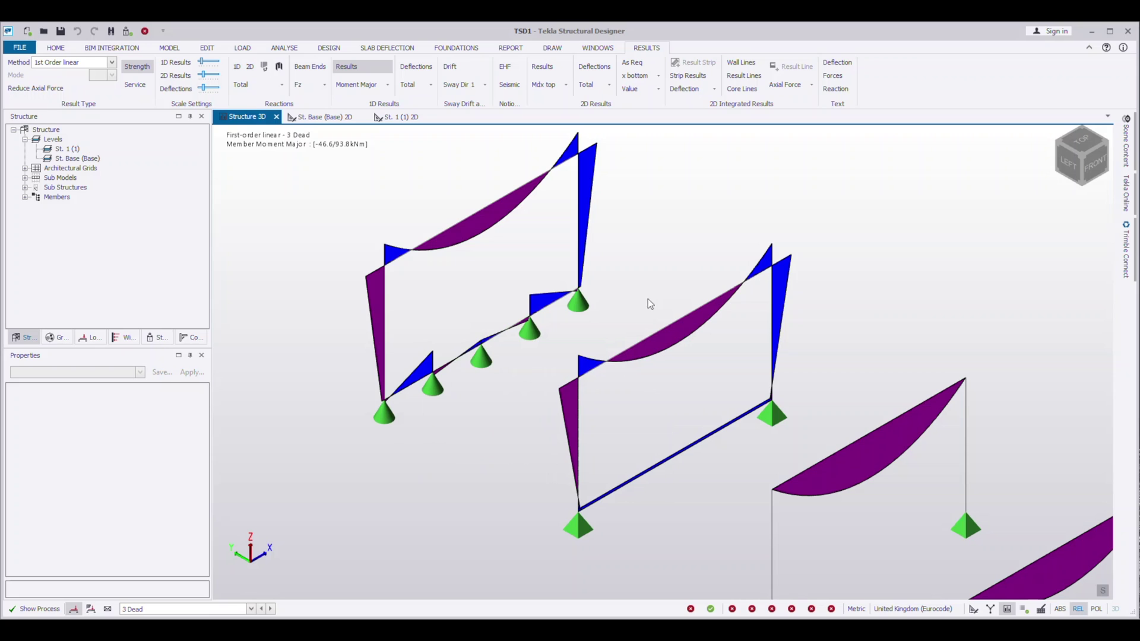
mouse_move(482, 371)
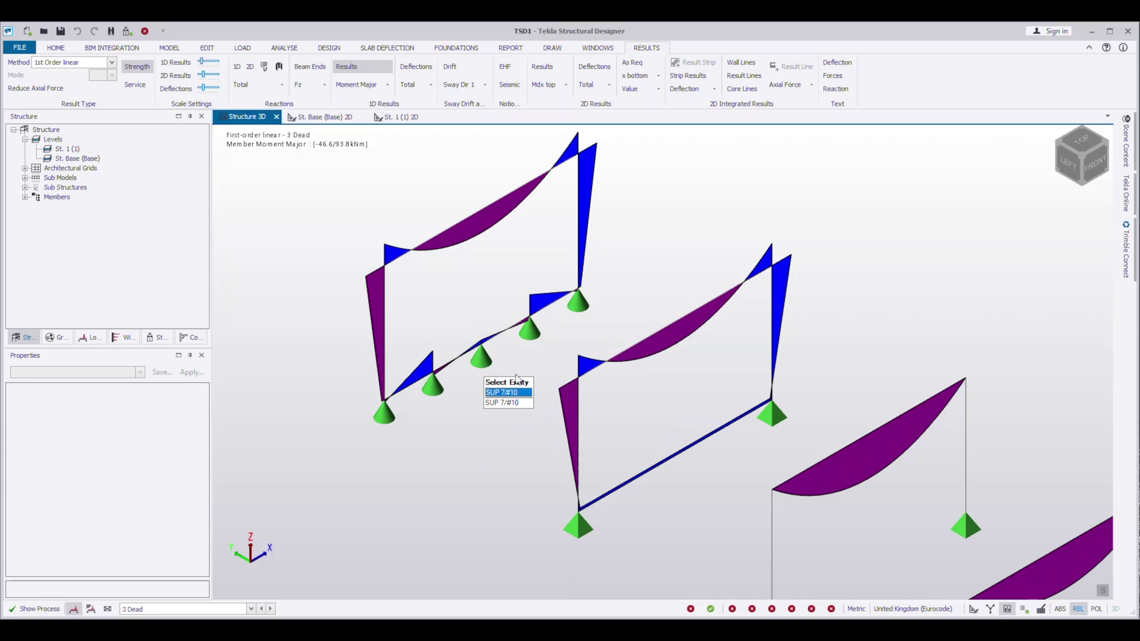
mouse_move(533, 354)
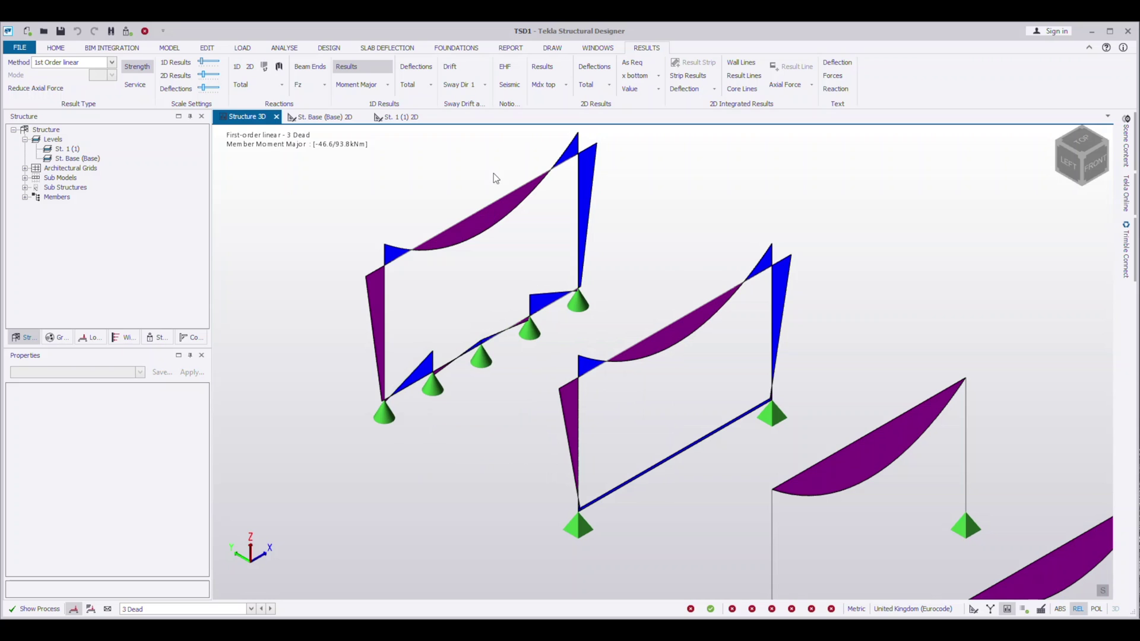
Display the Shear Major diagrams for the 3 Dead loadcase and compare them across the four models.
left_click(387, 85)
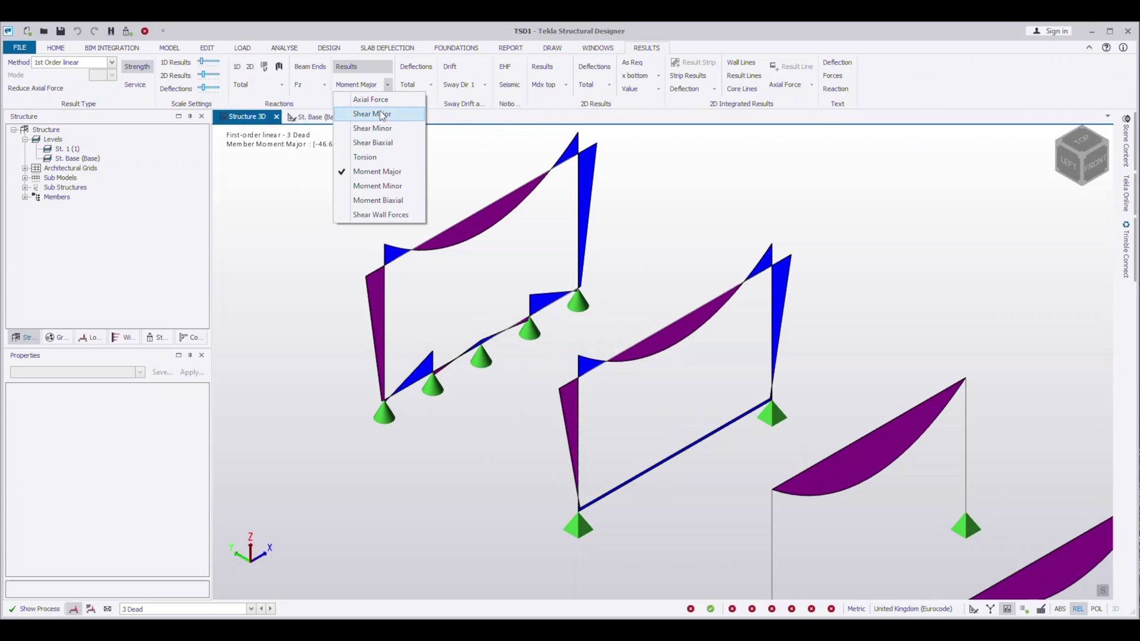
left_click(384, 114)
scroll(691, 384, "down", 3)
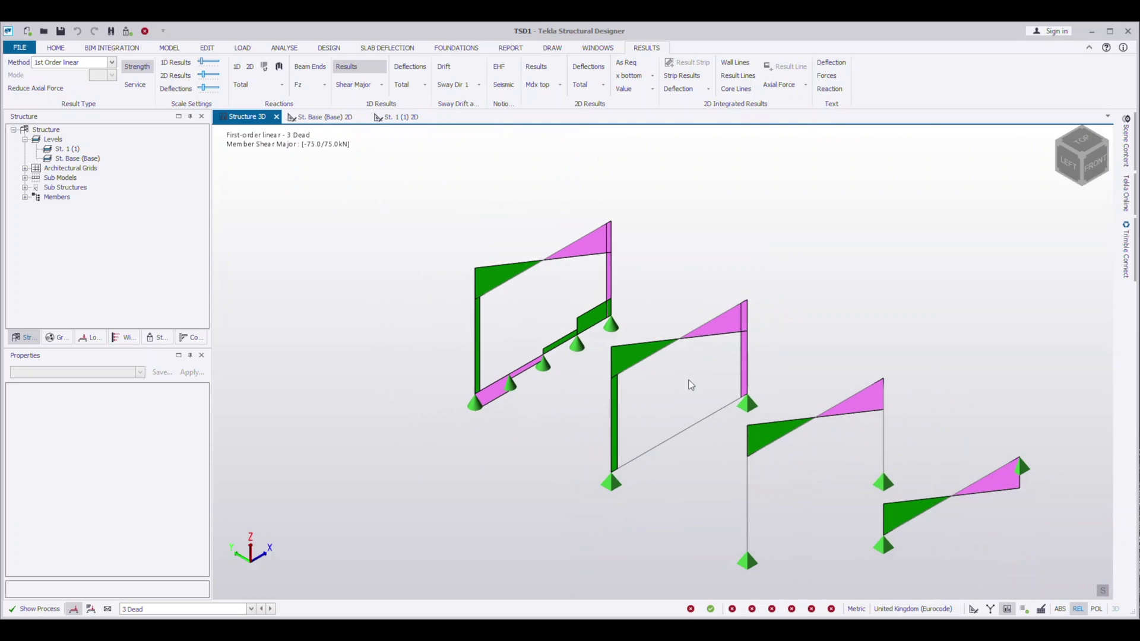
scroll(689, 387, "up", 2)
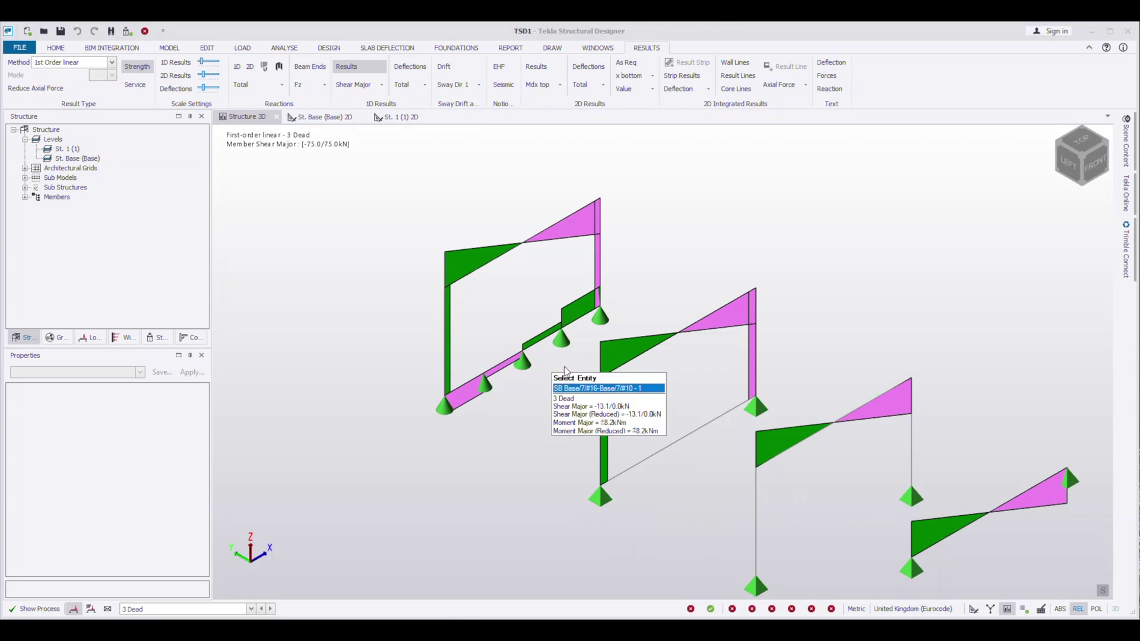
Hide the shear diagrams and display the 1D support reactions Fz with their value labels.
left_click(347, 66)
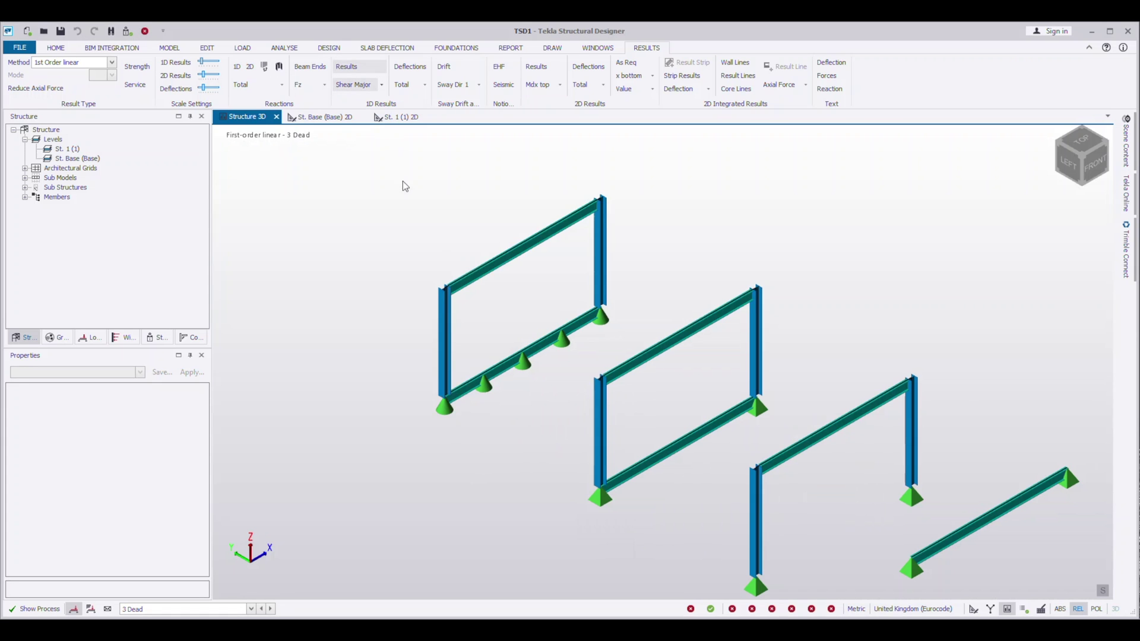
mouse_move(518, 334)
middle_mouse_down()
mouse_move(499, 327)
mouse_move(508, 348)
middle_mouse_up()
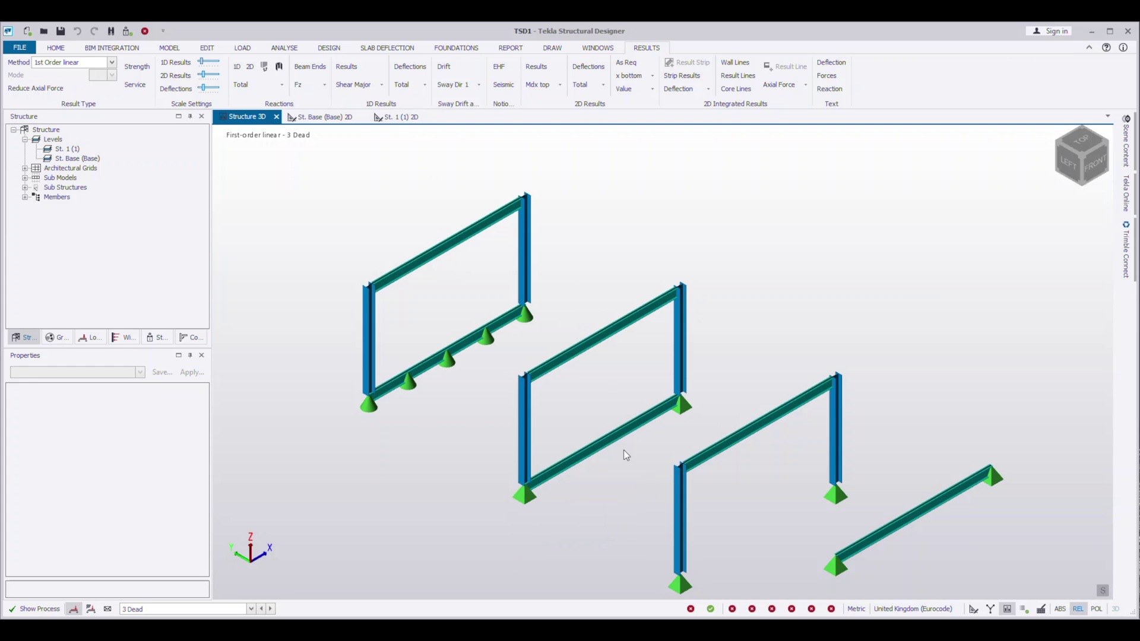
mouse_move(368, 404)
left_click(309, 69)
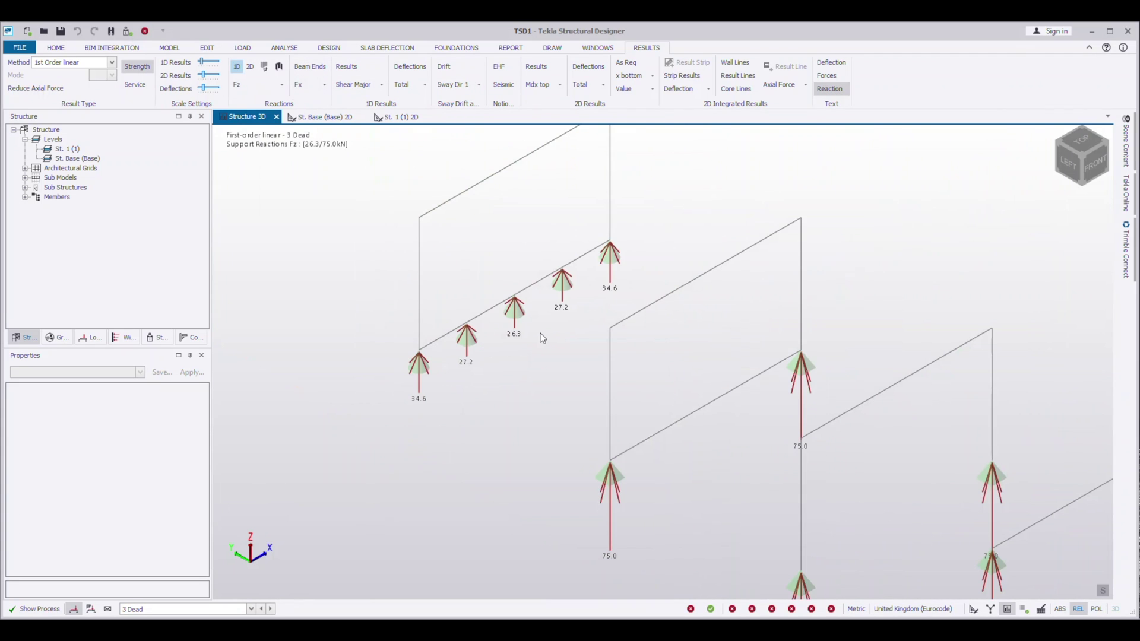
Compare the vertical reactions at the spring-supported box frame with those of the pin-supported frames and single beam.
middle_click_drag(542, 318, 486, 326)
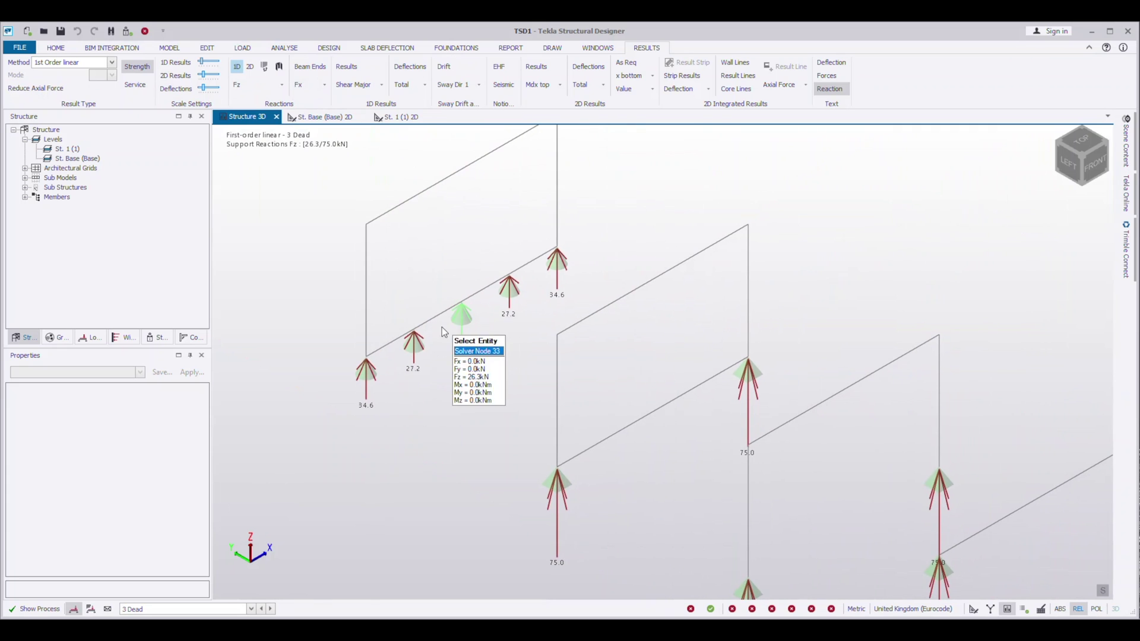
middle_click_drag(659, 429, 786, 404)
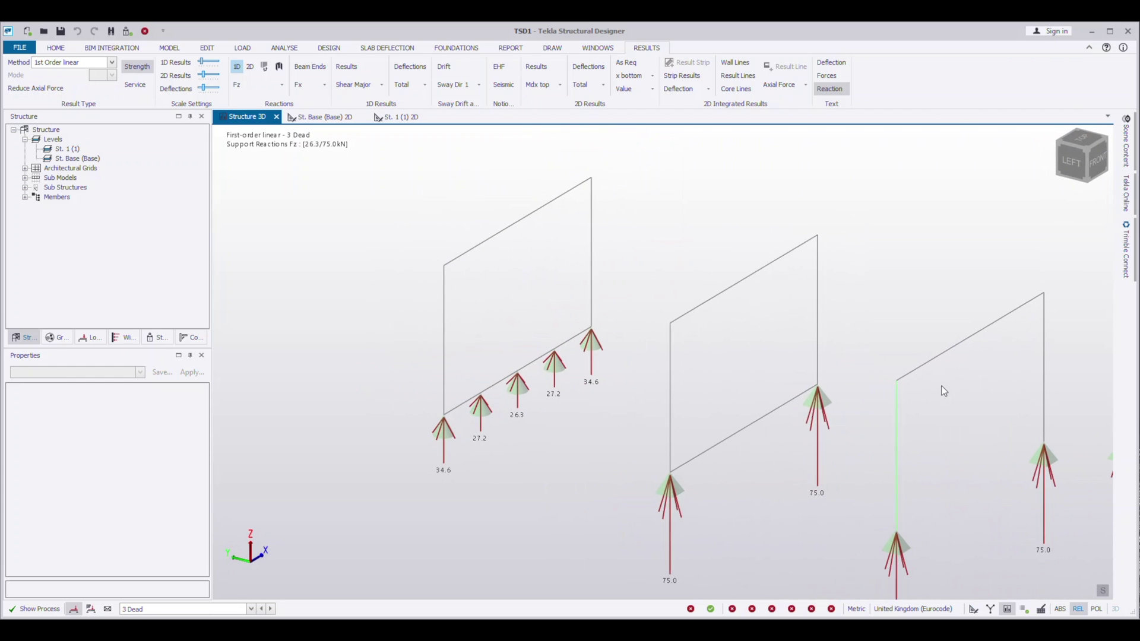
scroll(939, 386, "down", 3)
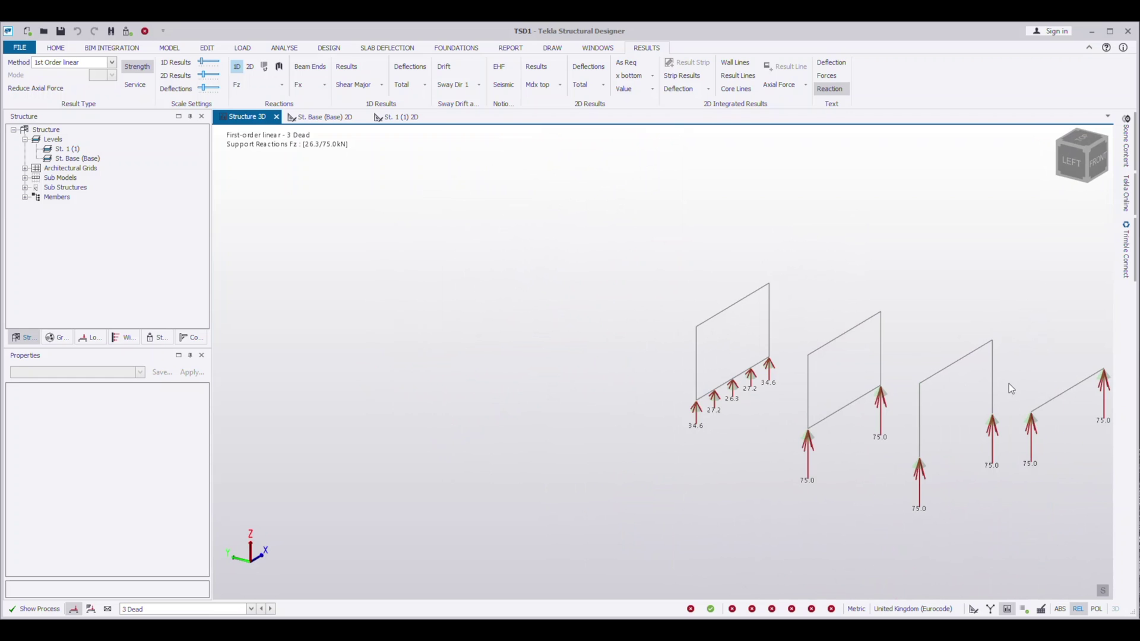
middle_click_drag(1108, 390, 1055, 398)
scroll(771, 389, "up", 5)
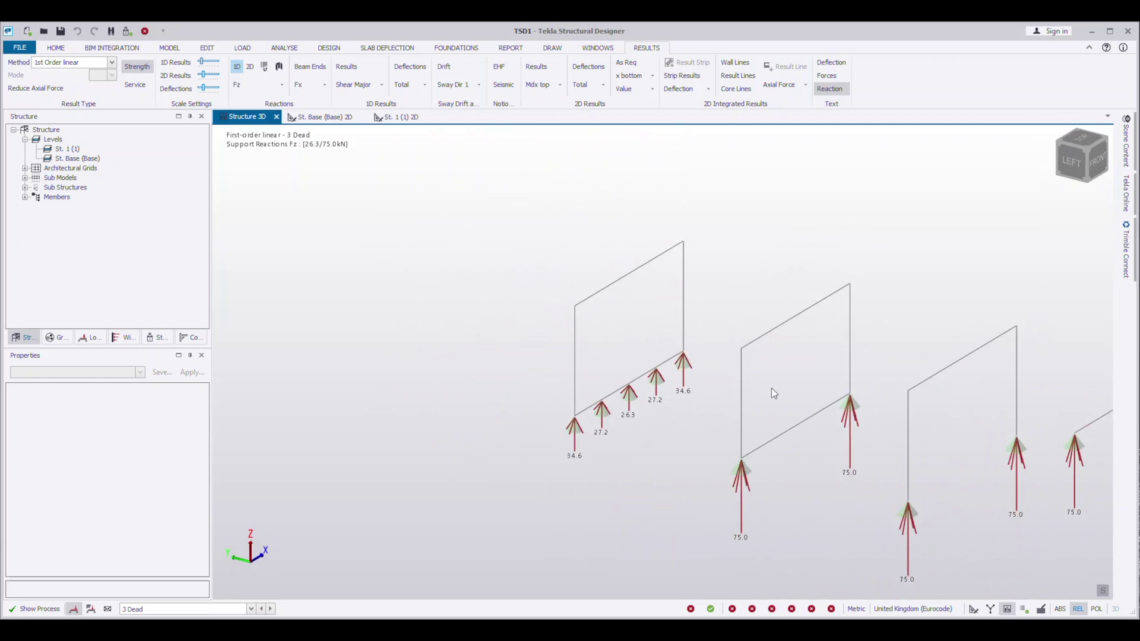
scroll(753, 396, "down", 1)
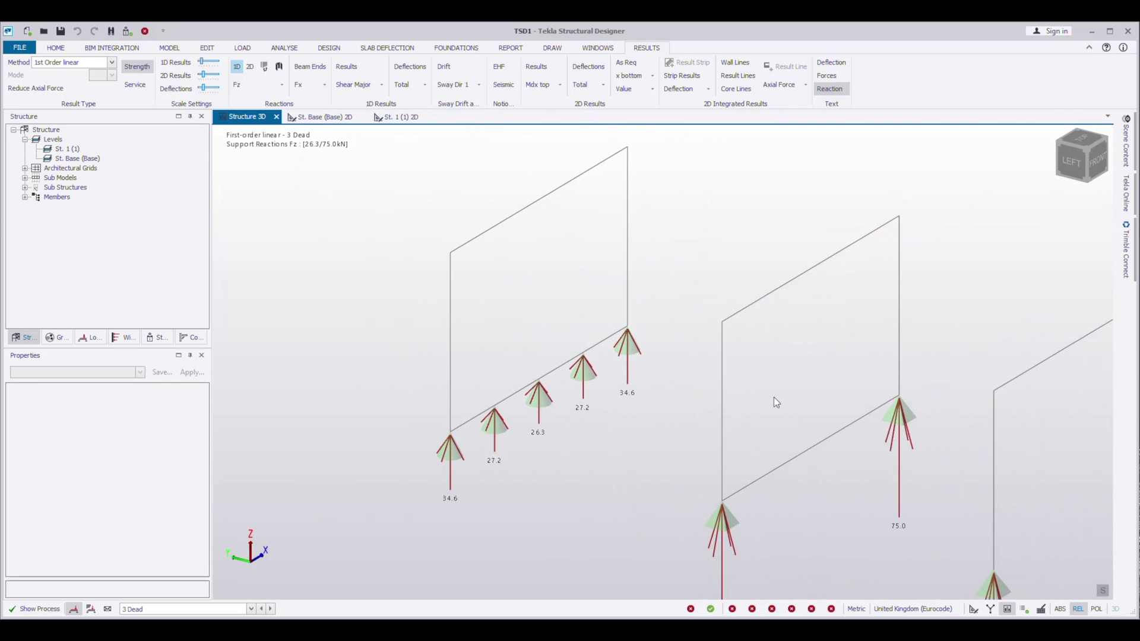
scroll(851, 452, "up", 1)
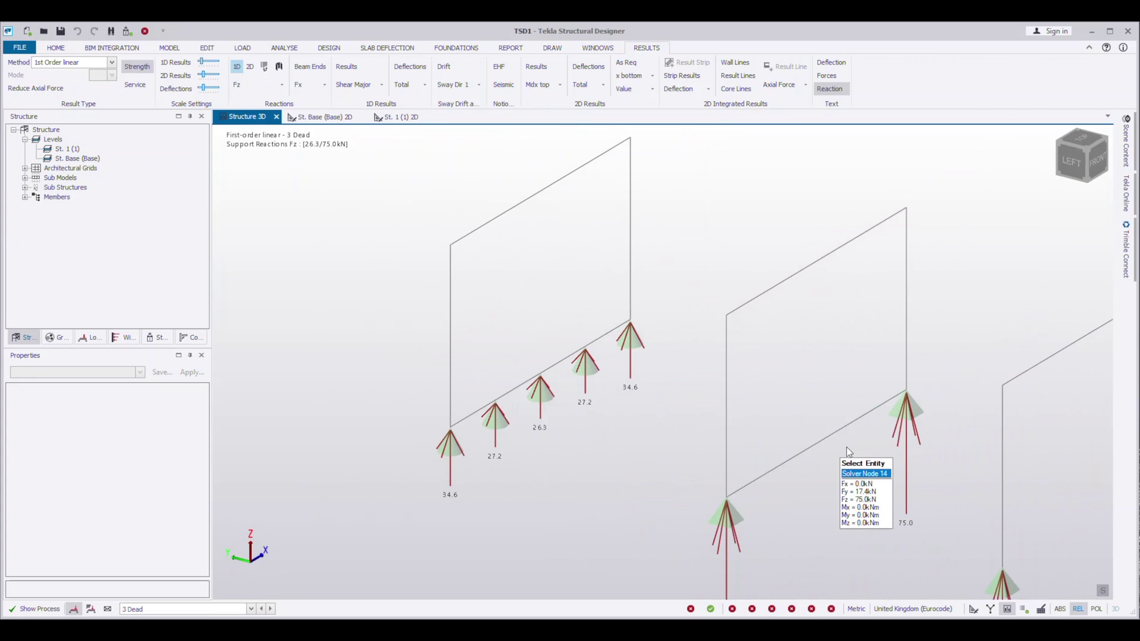
scroll(895, 473, "down", 2)
middle_click_drag(895, 473, 821, 483)
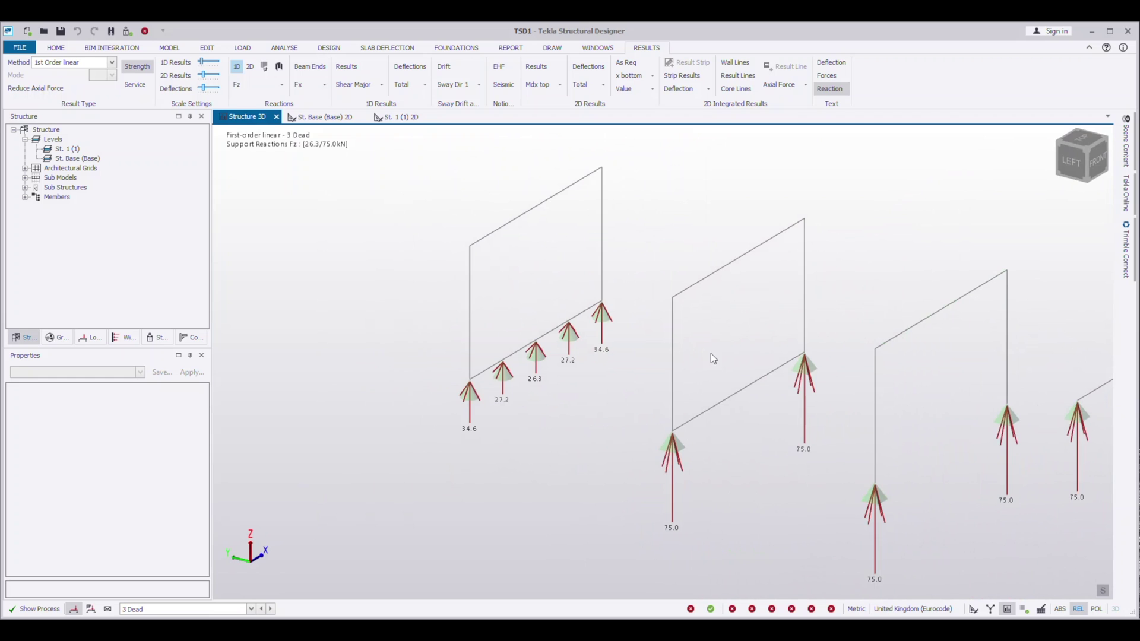
middle_click_drag(746, 392, 765, 411)
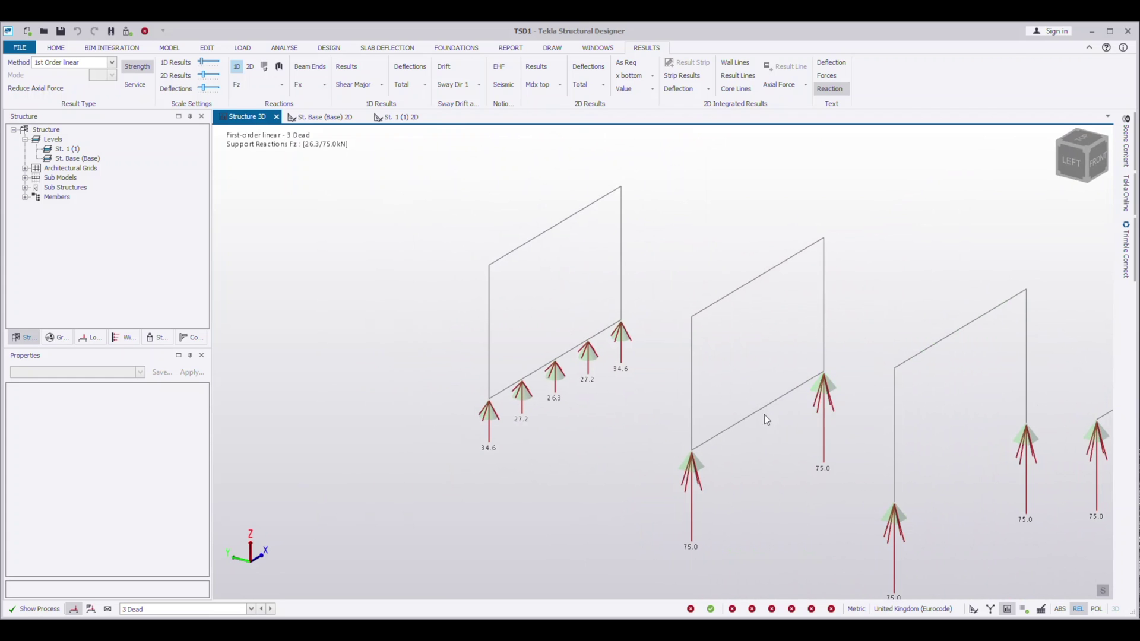
scroll(766, 410, "up", 3)
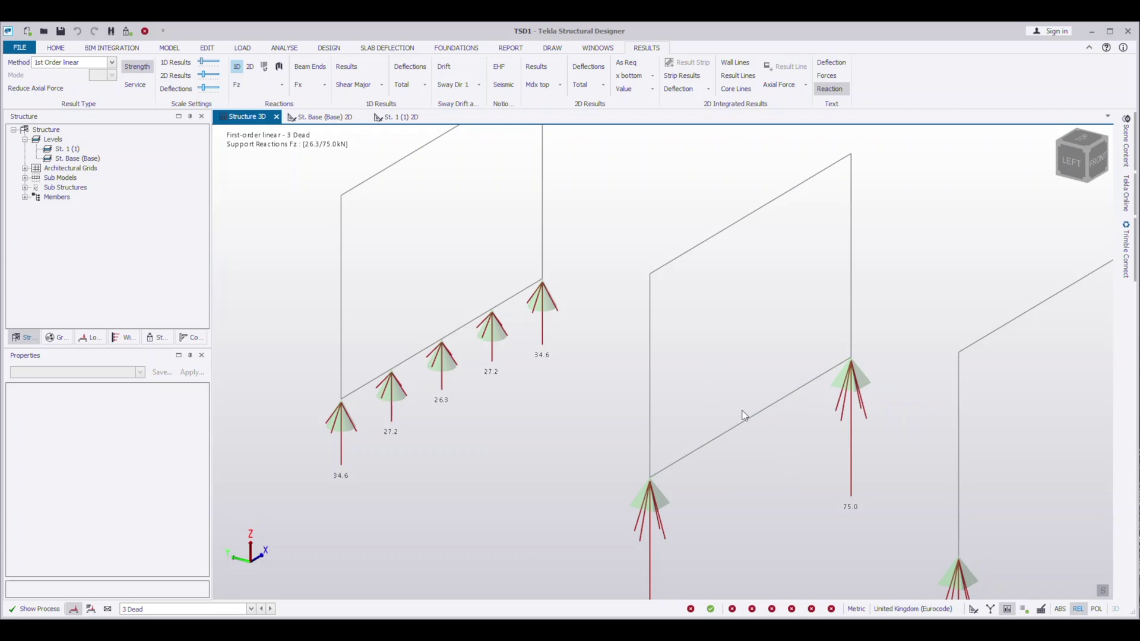
scroll(743, 415, "down", 2)
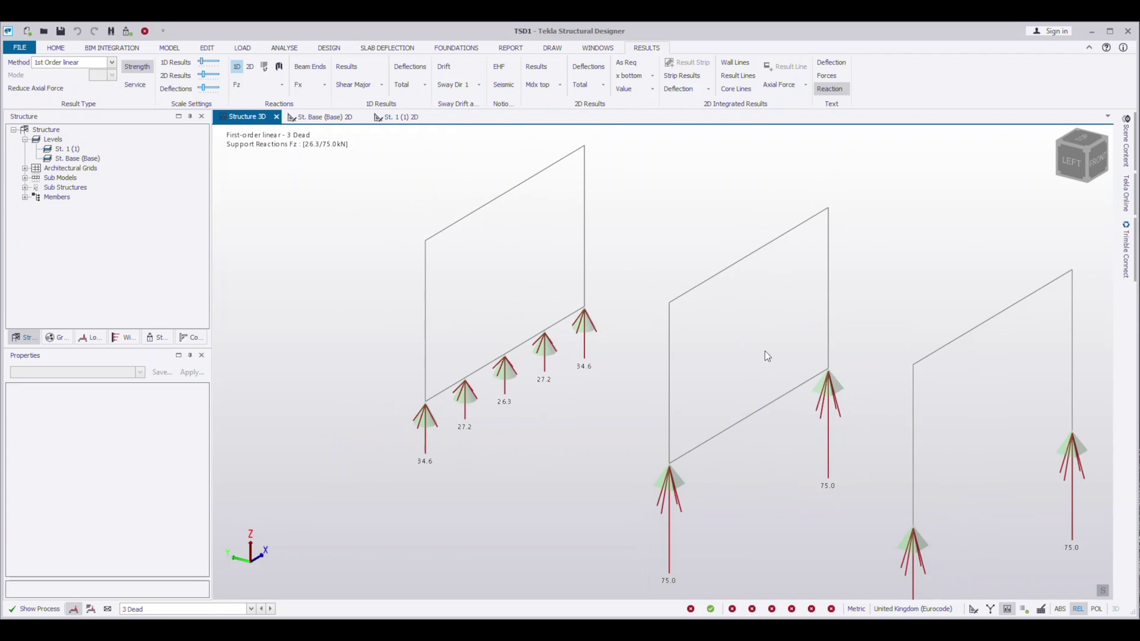
Examine the reaction components at each of the five spring supports under the box frame's lower beam.
middle_click_drag(637, 334, 735, 375)
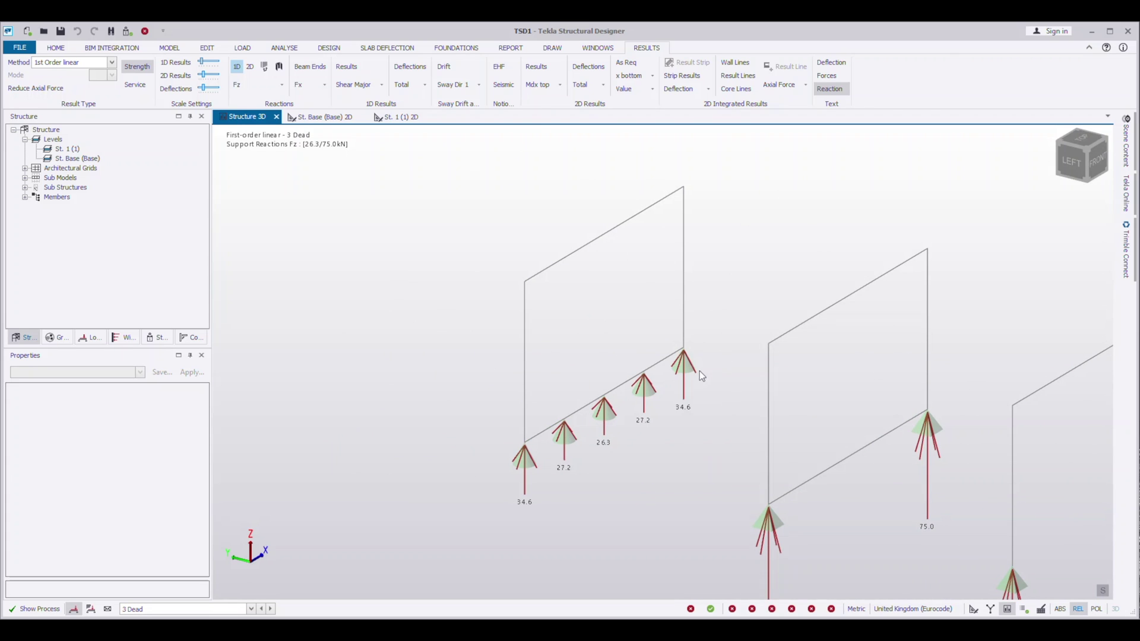
mouse_move(571, 419)
mouse_move(546, 458)
mouse_move(683, 369)
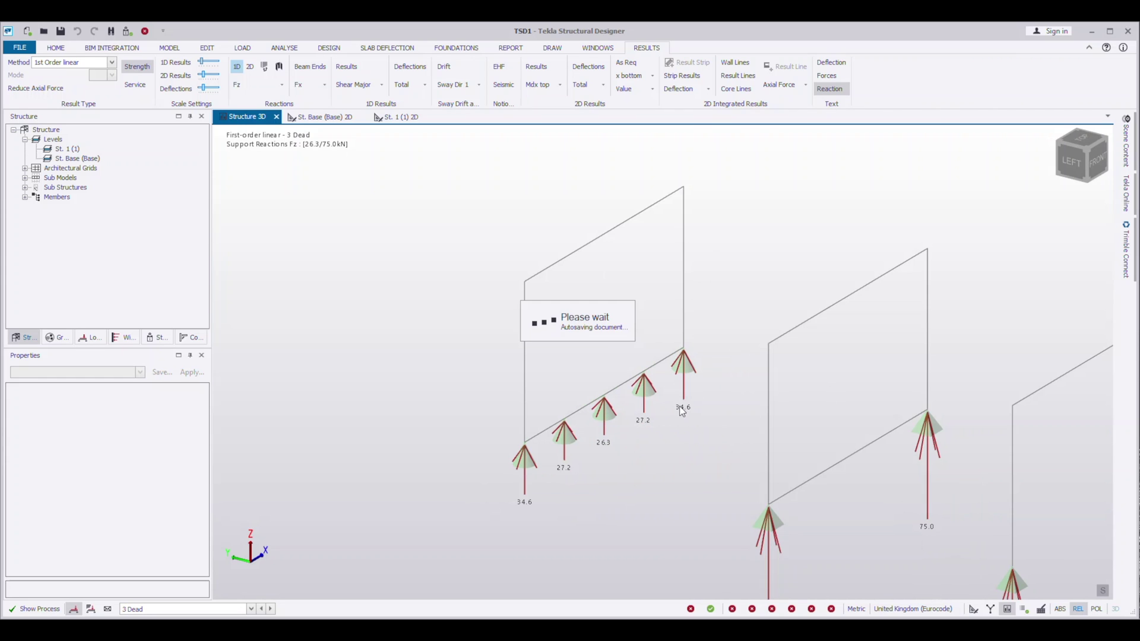
mouse_move(679, 409)
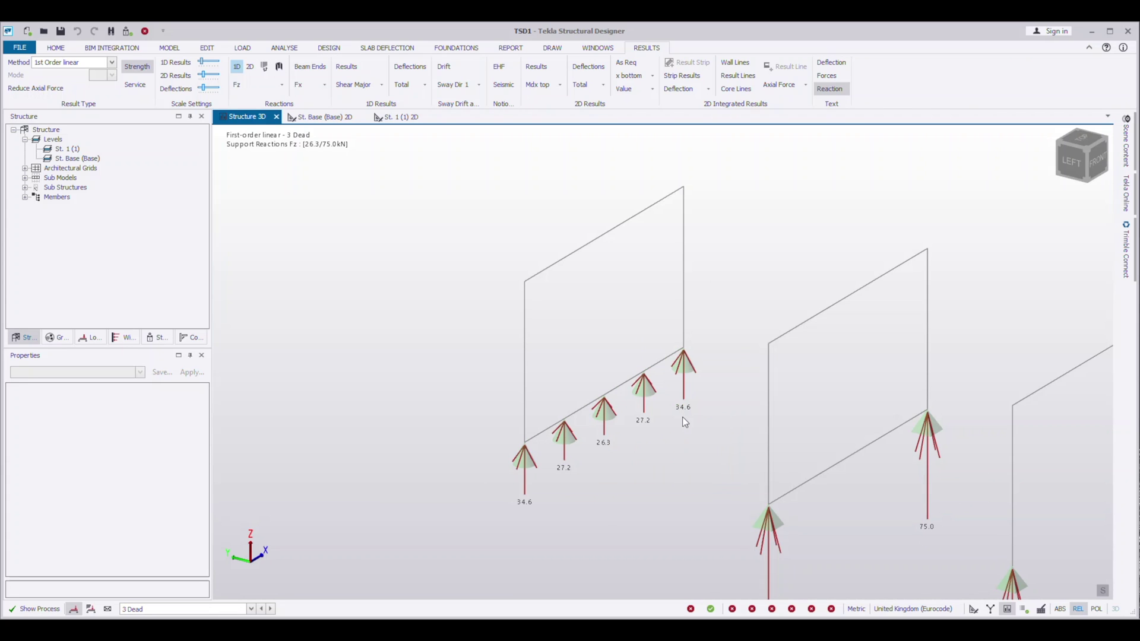
middle_click_drag(687, 428, 726, 435)
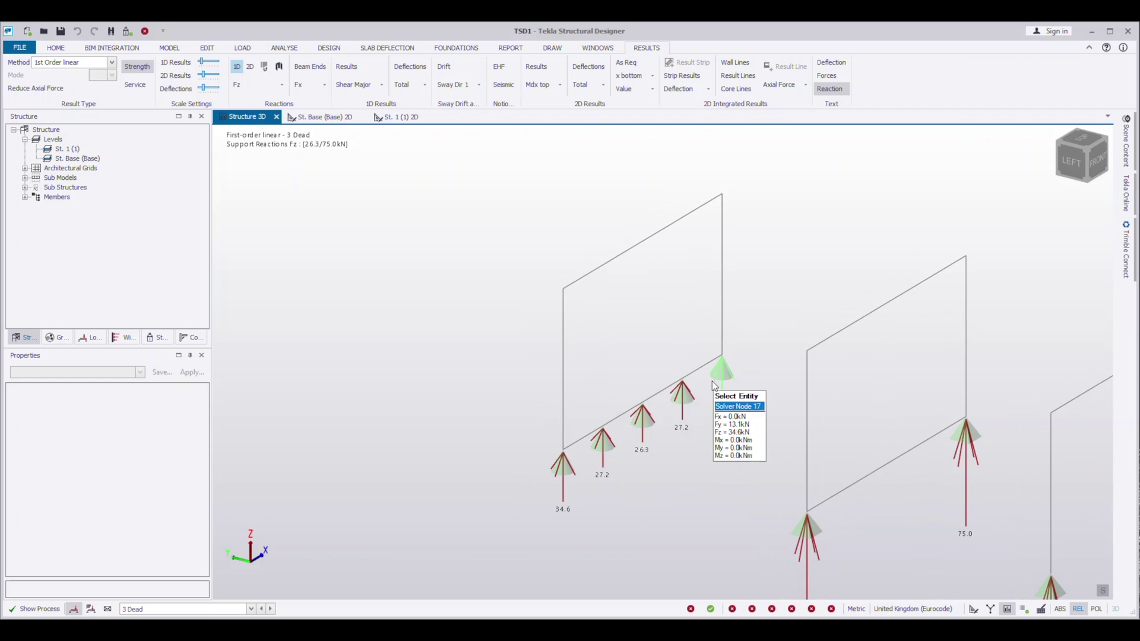
mouse_move(572, 443)
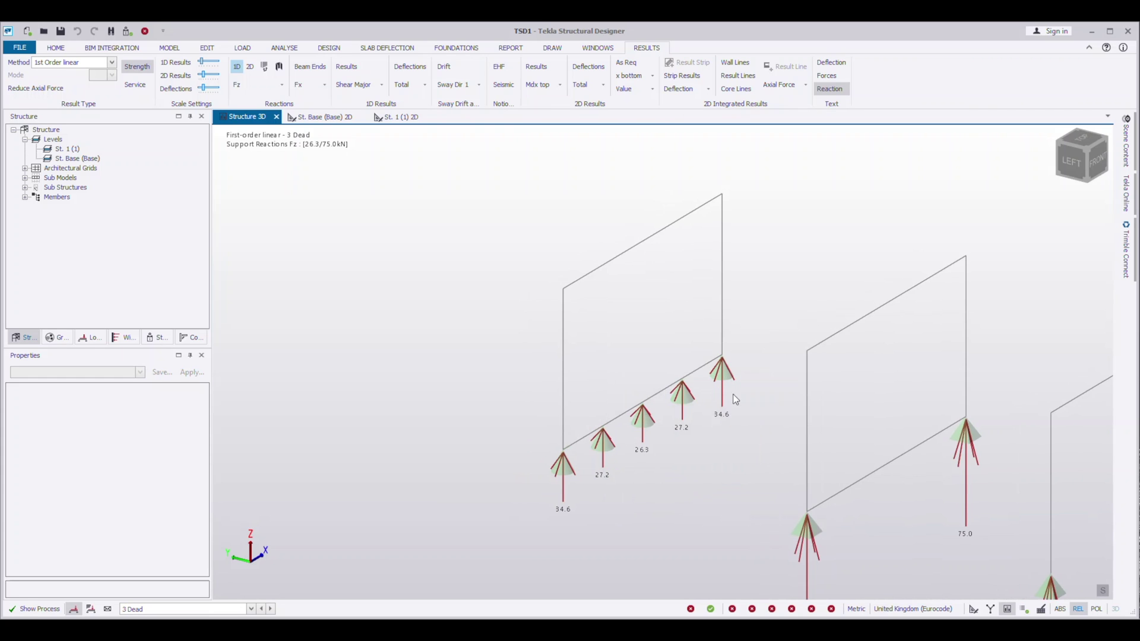
mouse_move(683, 402)
mouse_move(601, 430)
scroll(724, 406, "down", 2)
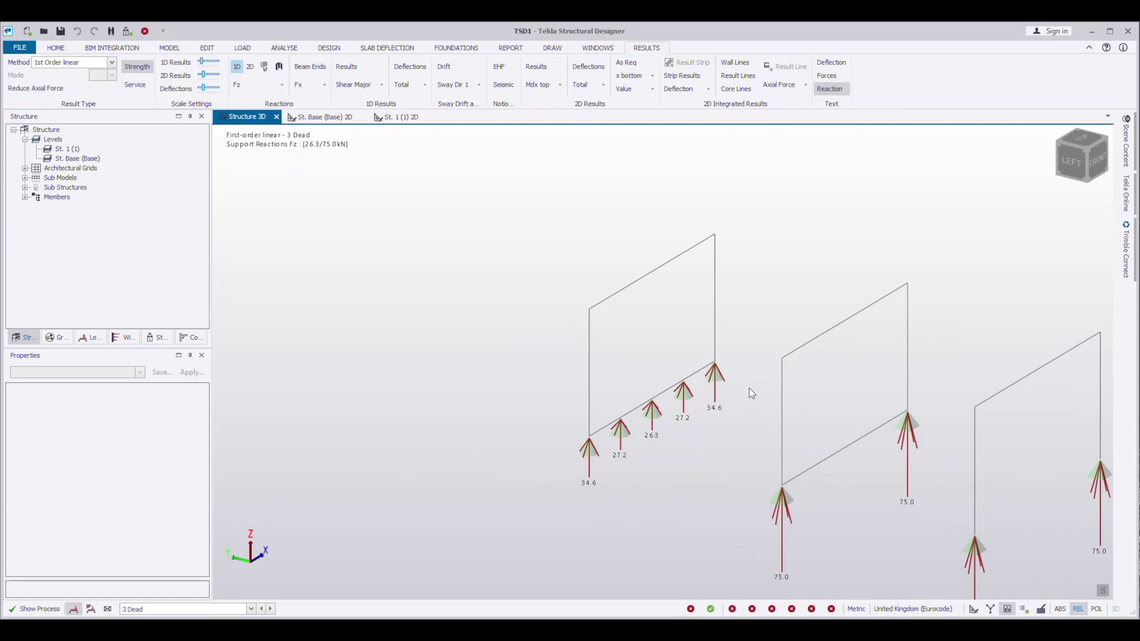
Review the Fz support reactions of all four models together, including the load spread along the spring-supported lower beam.
middle_click_drag(750, 389, 581, 371)
scroll(580, 370, "down", 1)
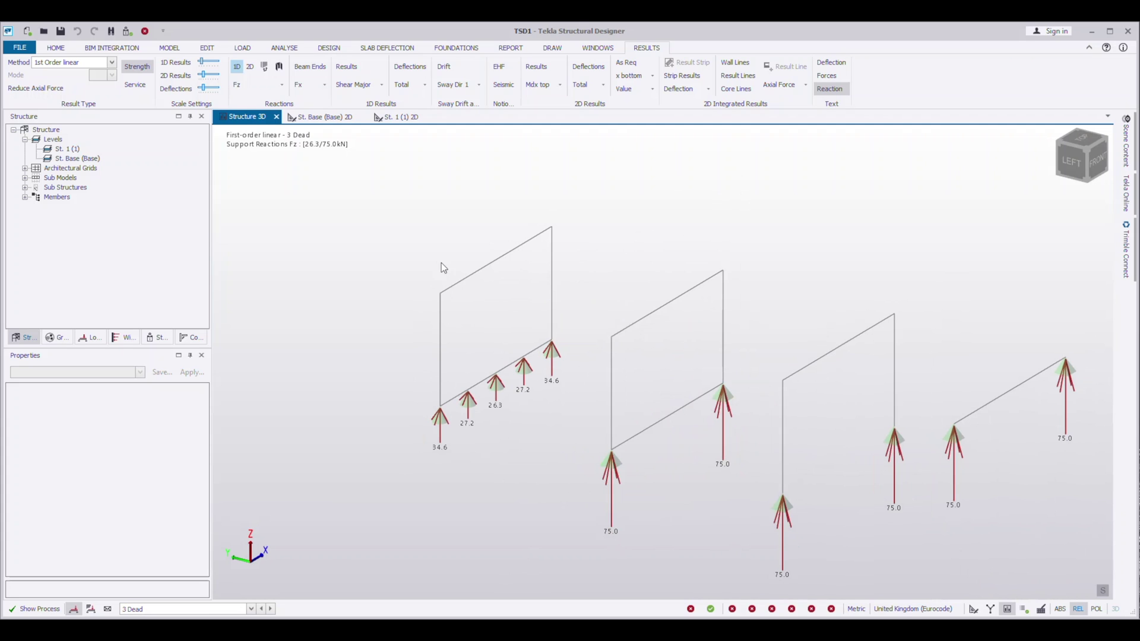
scroll(658, 355, "down", 2)
middle_click_drag(658, 354, 531, 374)
scroll(519, 372, "up", 2)
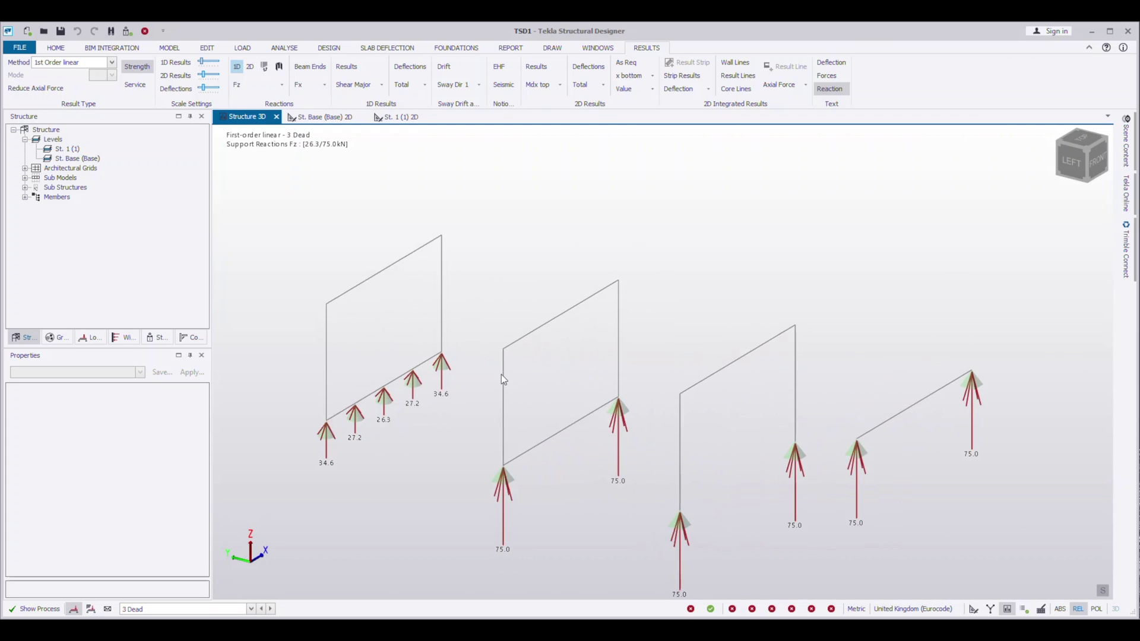
middle_click_drag(486, 387, 535, 359)
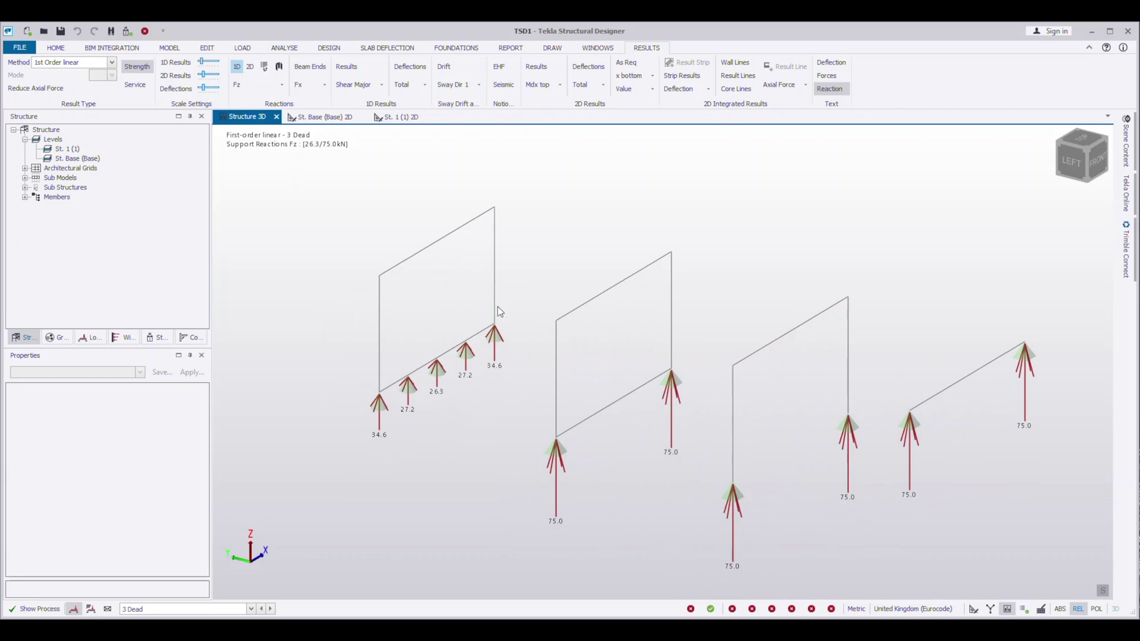
mouse_move(510, 308)
middle_mouse_down()
mouse_move(529, 318)
mouse_move(517, 323)
middle_mouse_up()
mouse_move(477, 343)
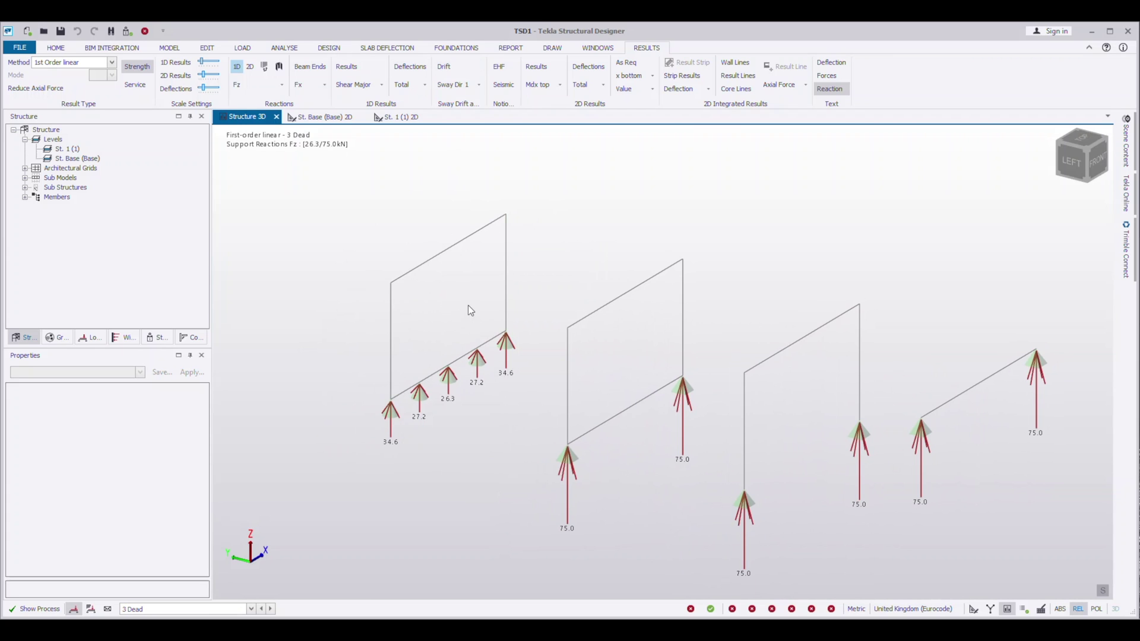
middle_click_drag(451, 305, 466, 320)
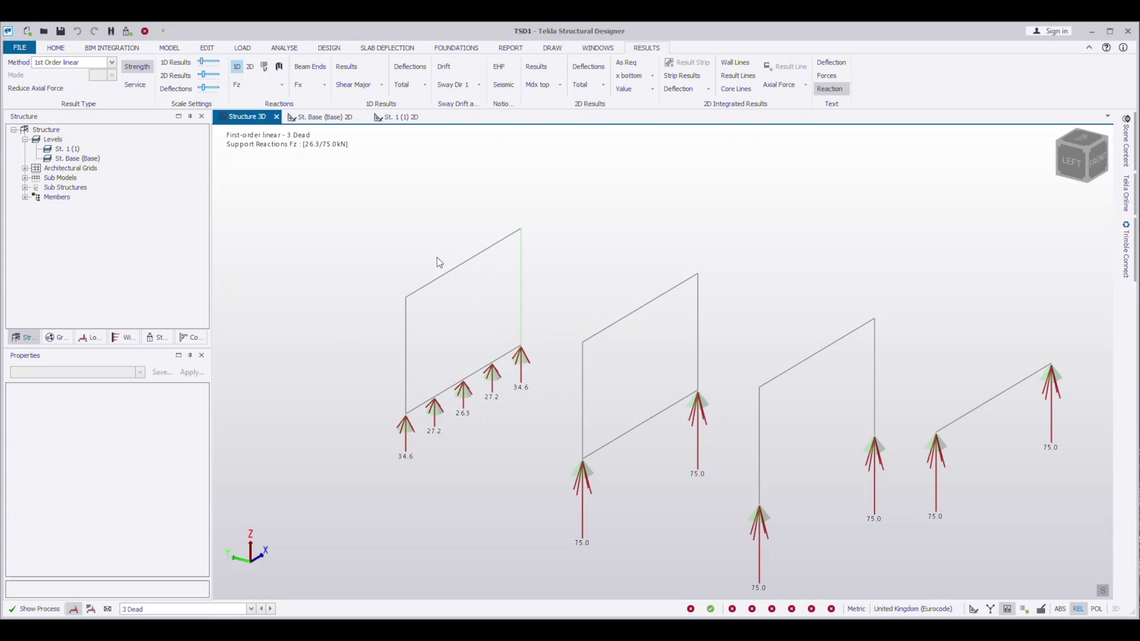
mouse_move(577, 358)
scroll(623, 373, "down", 4)
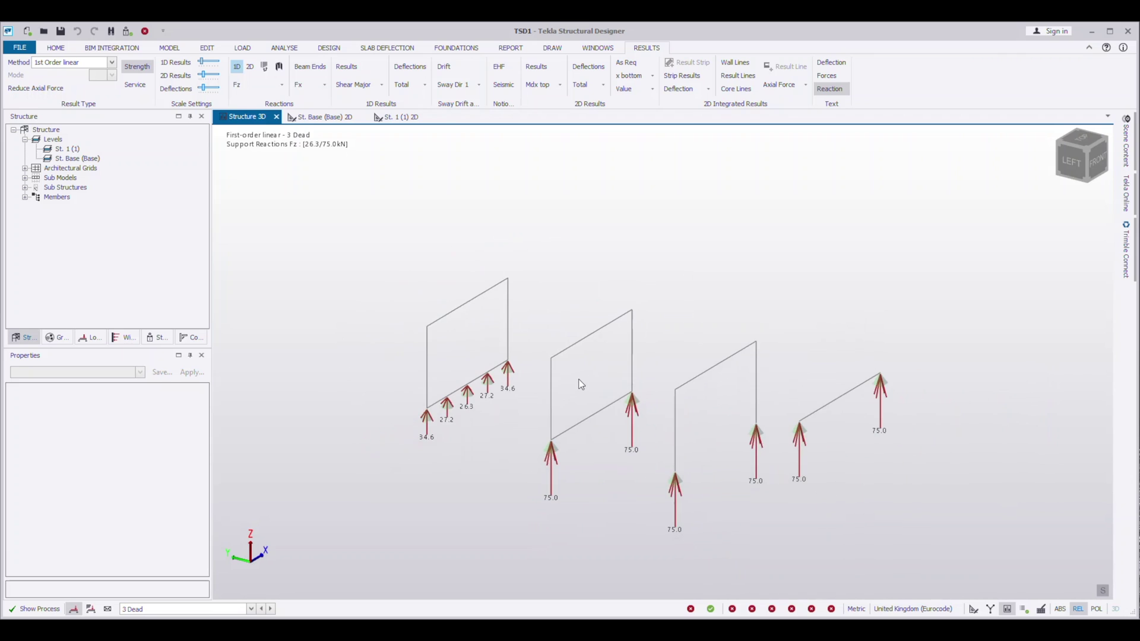
scroll(542, 379, "up", 2)
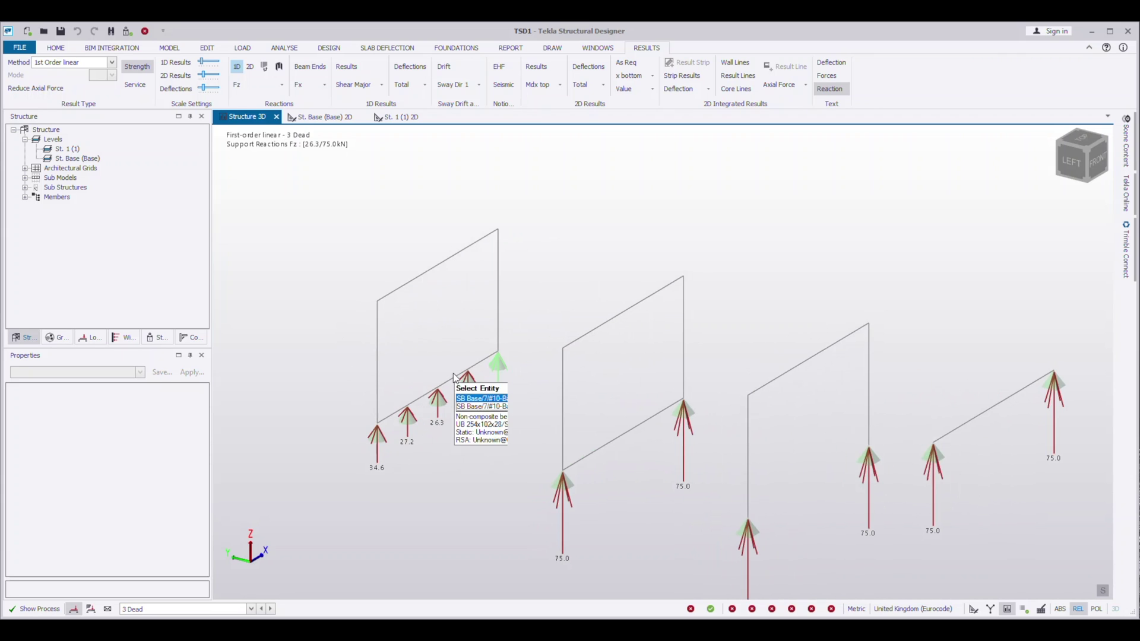
scroll(435, 307, "down", 1)
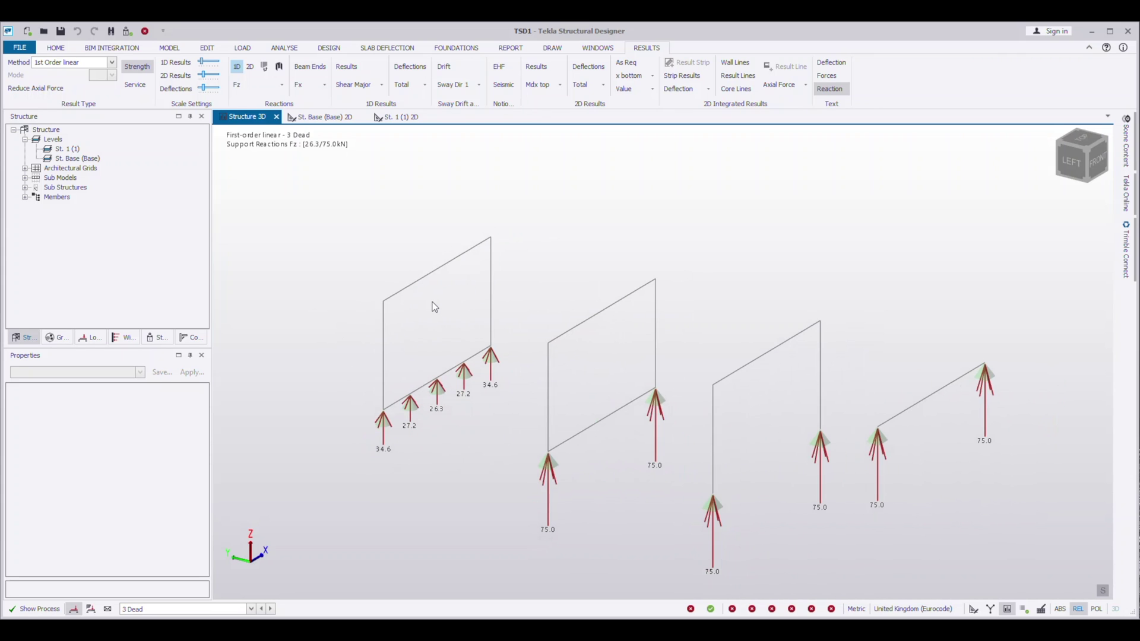